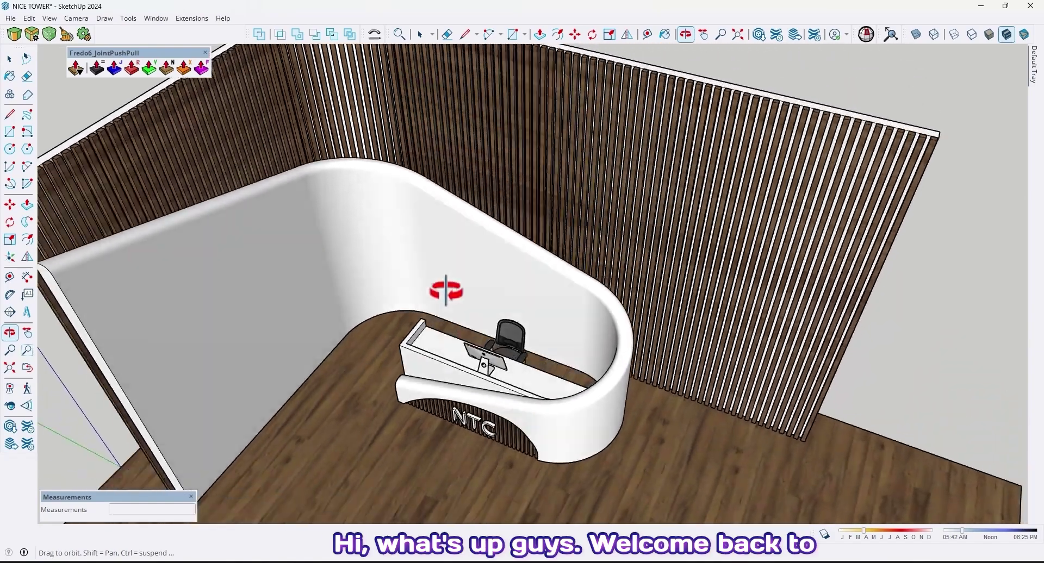
Orbit and zoom around the finished curved reception desk to preview it.
scroll(511, 290, "up", 5)
middle_click_drag(521, 404, 561, 238)
scroll(624, 180, "down", 10)
scroll(562, 299, "up", 5)
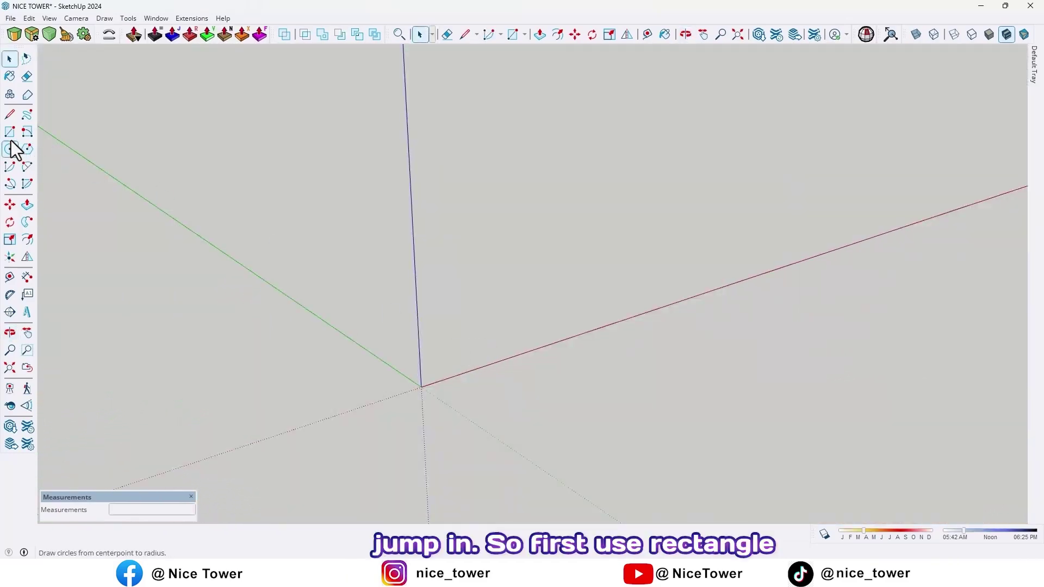
Draw a 900 × 300 cm rectangle standing at the origin, locked to the red-blue plane.
left_click(421, 387)
key("Left")
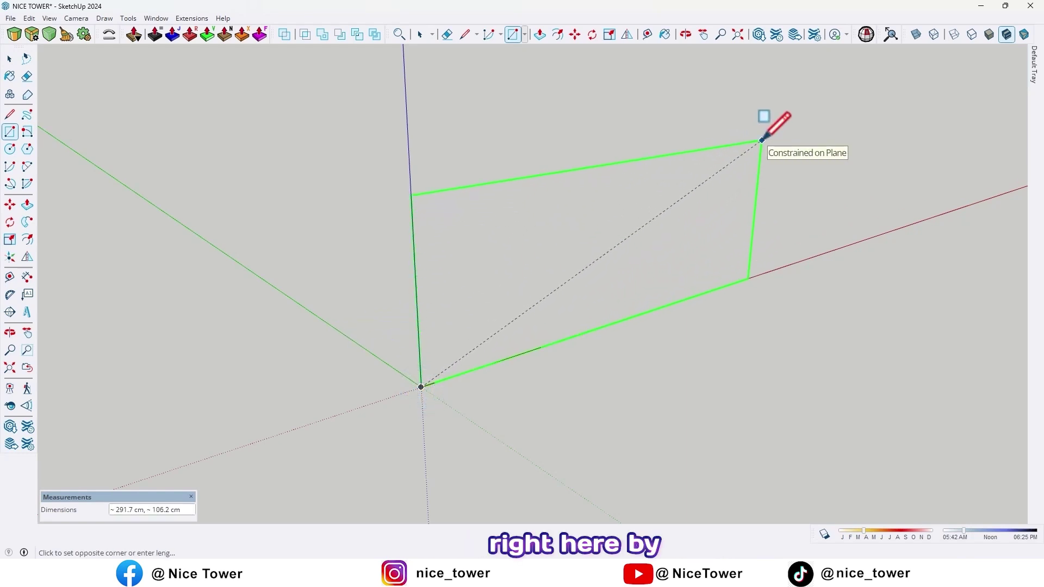
type("900")
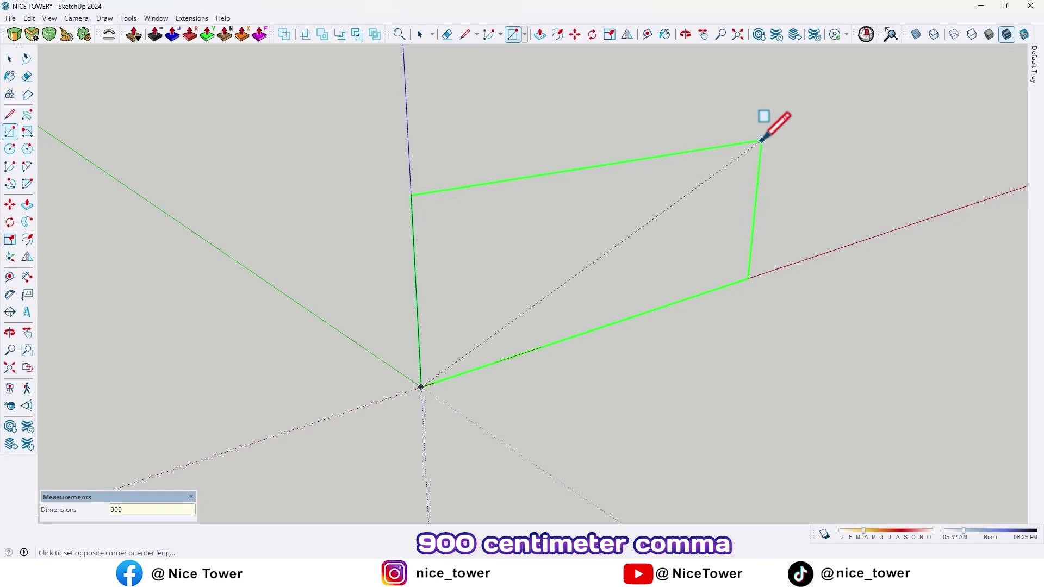
type(",3")
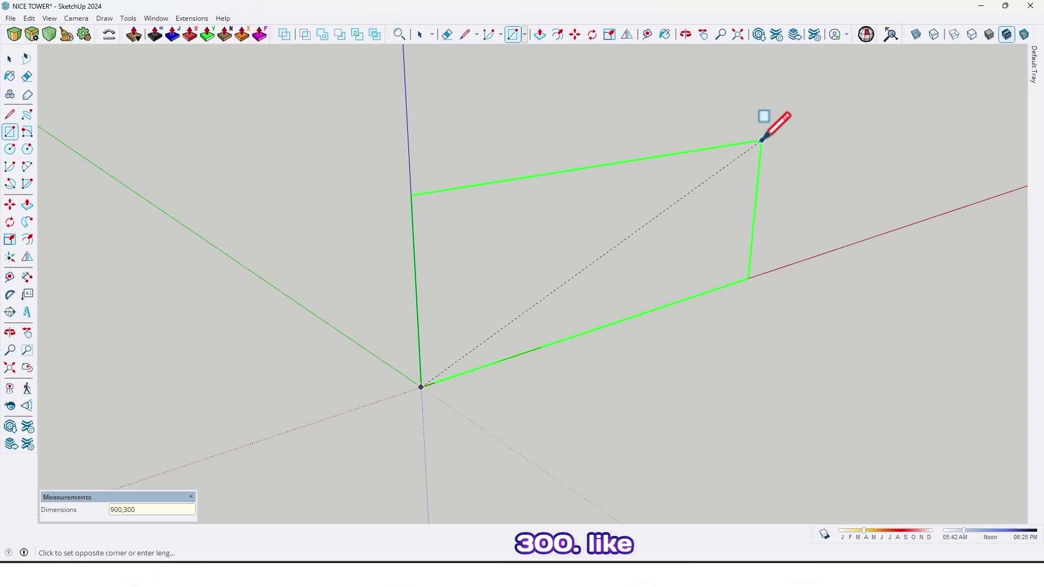
key("Return")
scroll(657, 319, "down", 6)
middle_click_drag(683, 298, 581, 343, "shift")
scroll(631, 259, "up", 2)
middle_click_drag(622, 263, 502, 211)
middle_click_drag(592, 238, 478, 237, "shift")
scroll(508, 249, "up", 2)
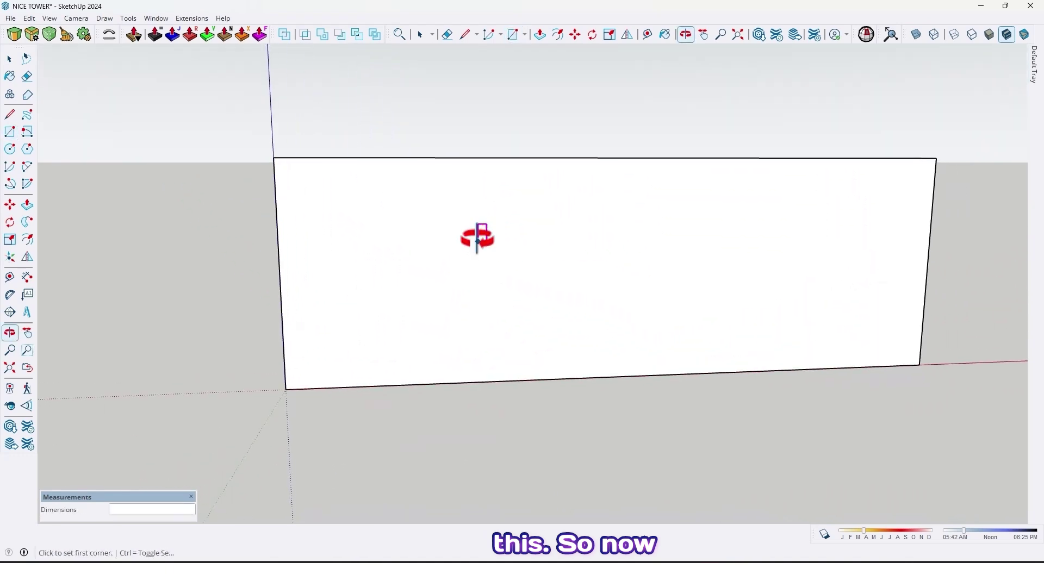
Draw a diagonal line from the rectangle's top-left corner to its bottom-right corner.
left_click(10, 116)
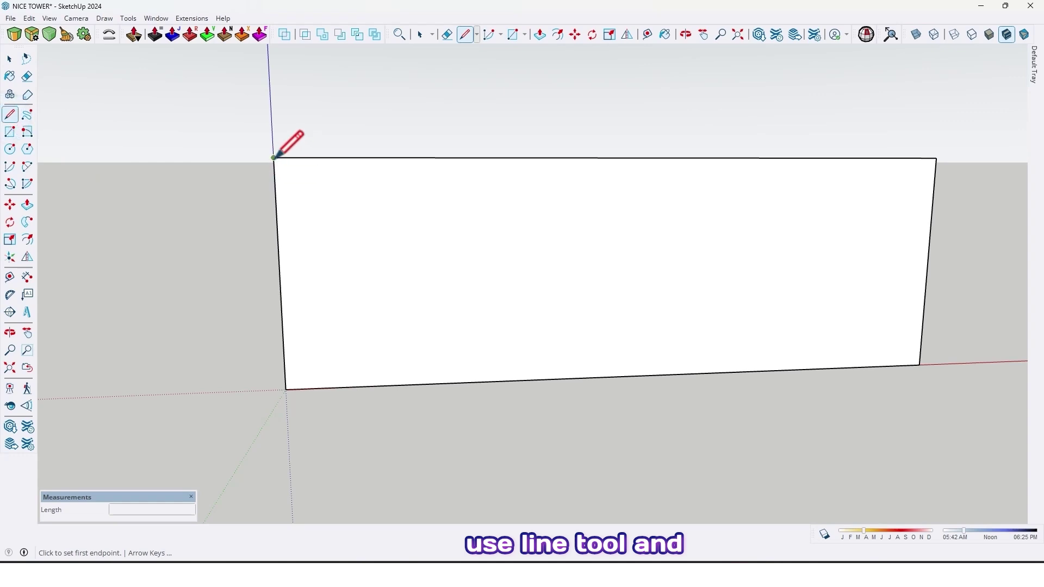
left_click(273, 158)
middle_click_drag(750, 283, 494, 261)
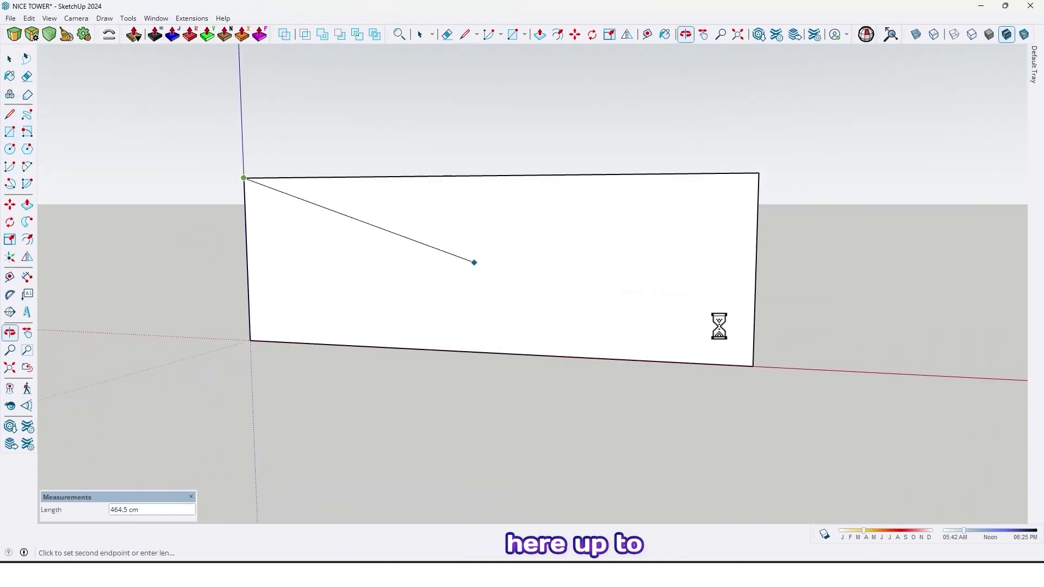
scroll(741, 330, "up", 5)
middle_click_drag(756, 340, 712, 375)
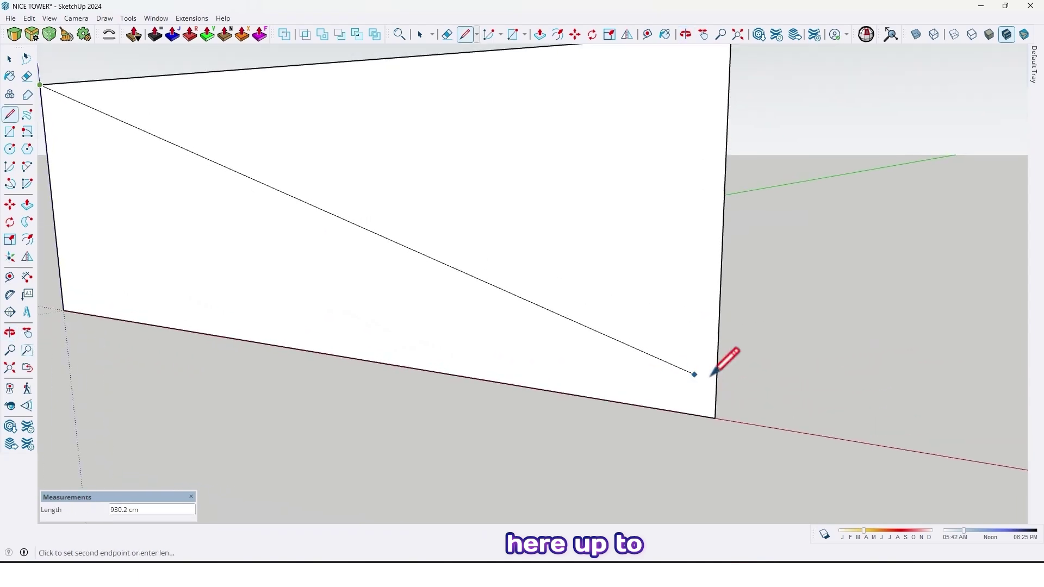
scroll(714, 375, "up", 2)
left_click(717, 375)
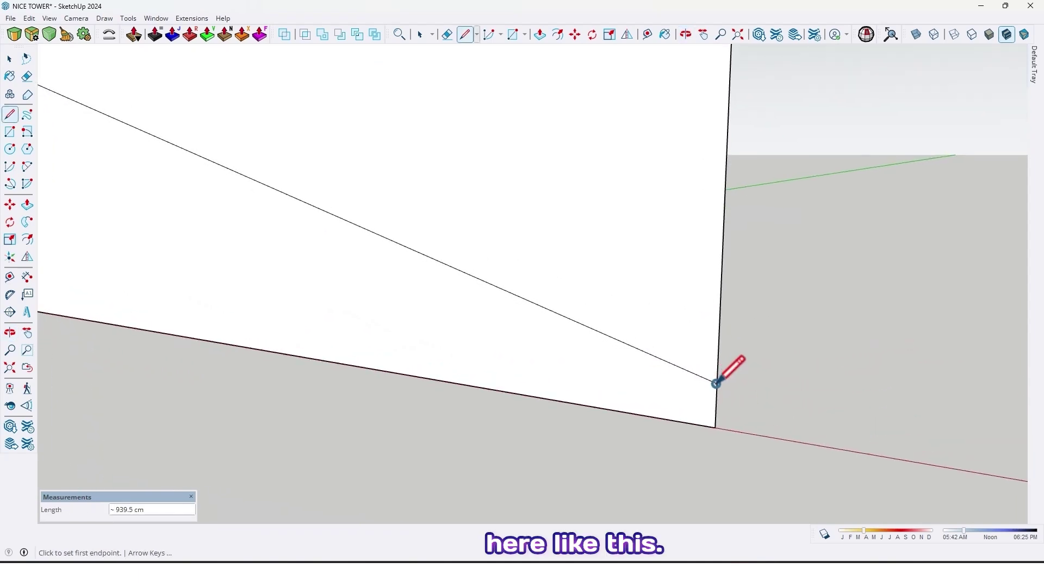
scroll(706, 375, "down", 3)
scroll(651, 366, "down", 2)
middle_click_drag(608, 344, 680, 336)
Select the upper triangle with its edges and delete it.
key("space")
left_click_drag(752, 260, 660, 204)
middle_click_drag(778, 267, 459, 299)
scroll(668, 280, "up", 2)
key("Delete")
Push/Pull the triangular face out 15 cm into a solid wall.
left_click(28, 206)
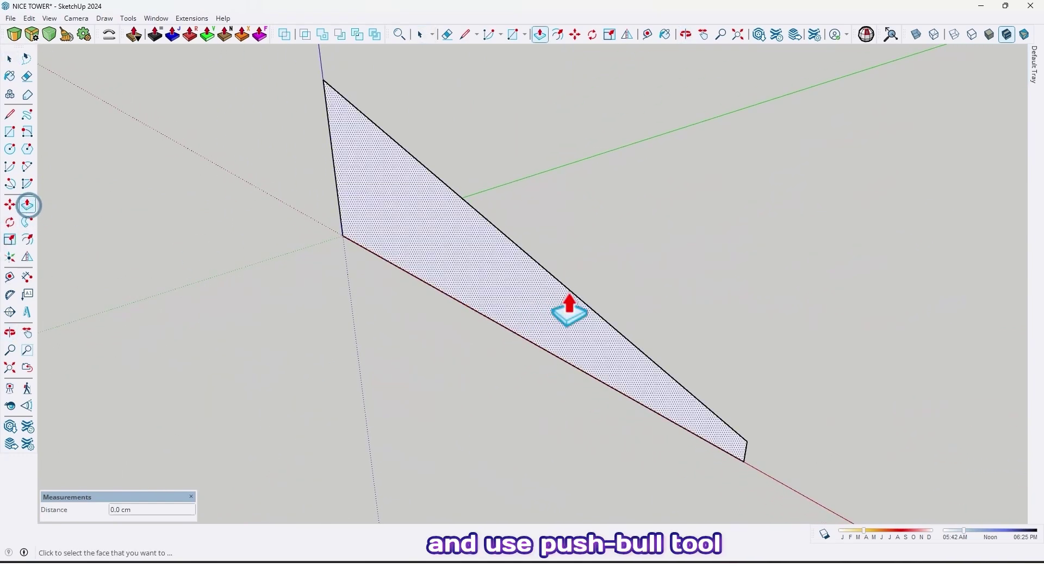
left_click(554, 319)
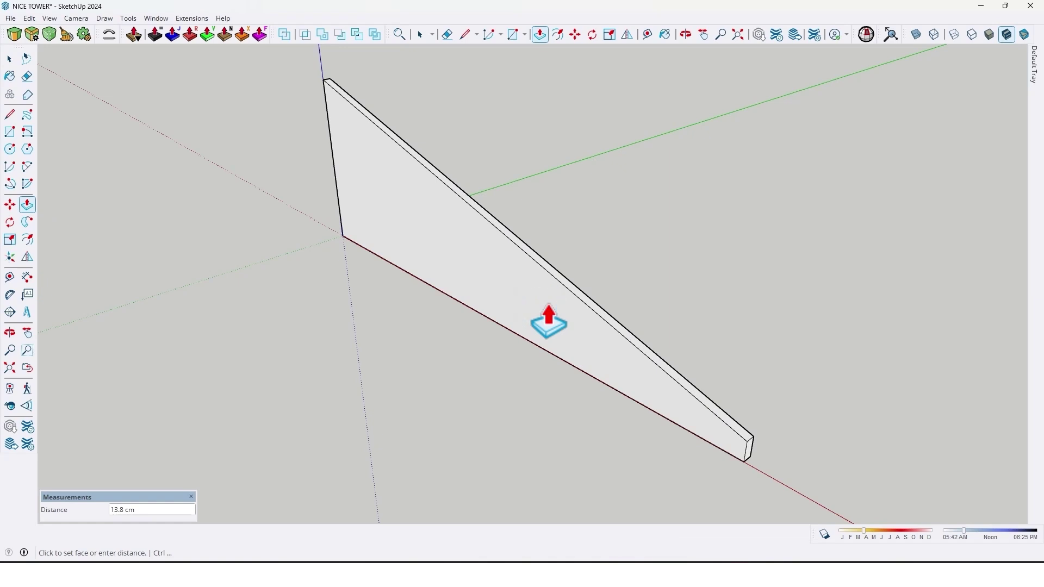
type("15")
key("Return")
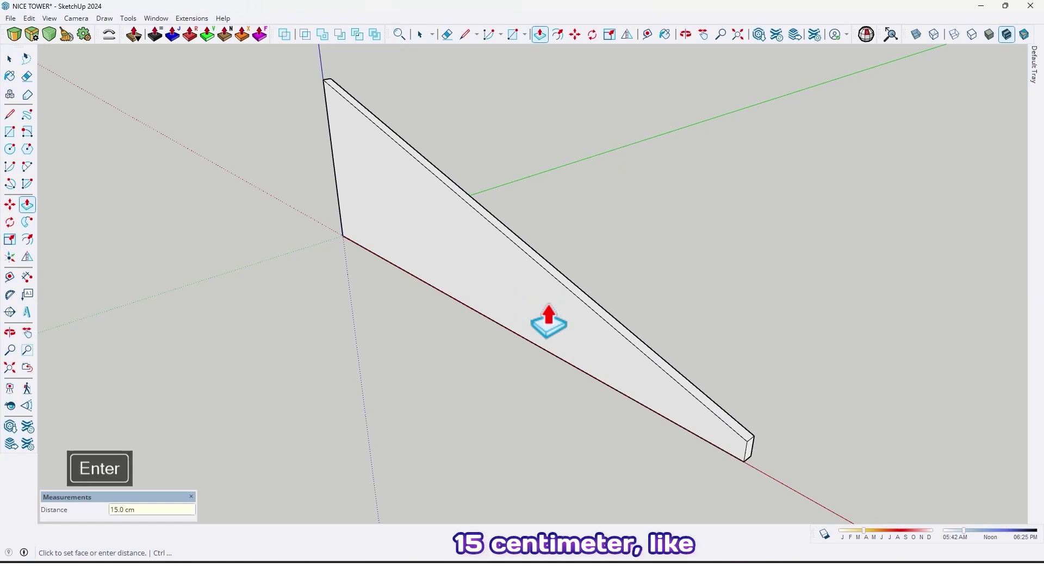
middle_click_drag(624, 350, 717, 318)
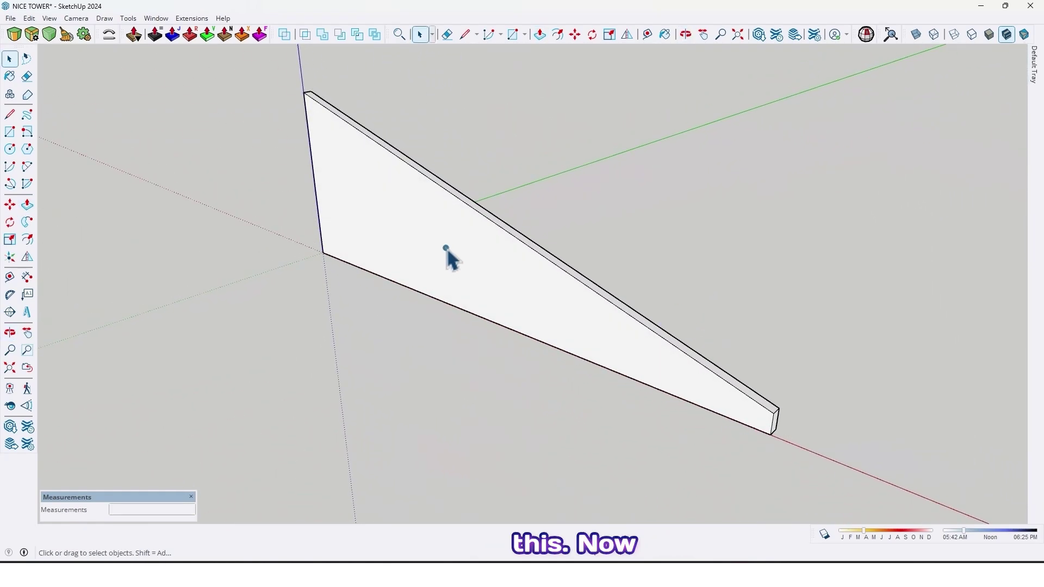
Select the whole wall and make it a group.
triple_click(446, 251)
right_click(446, 251)
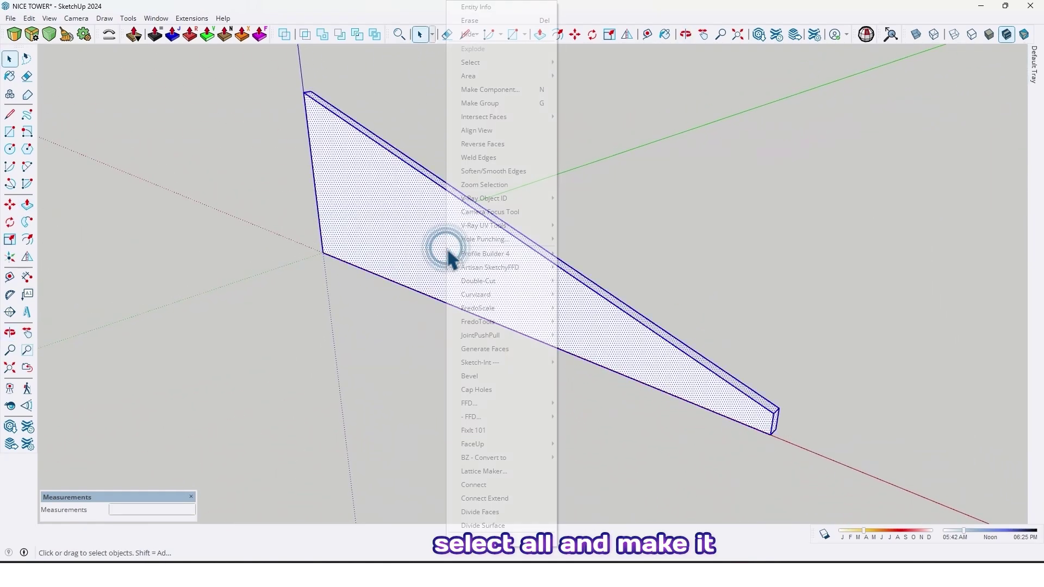
left_click(491, 105)
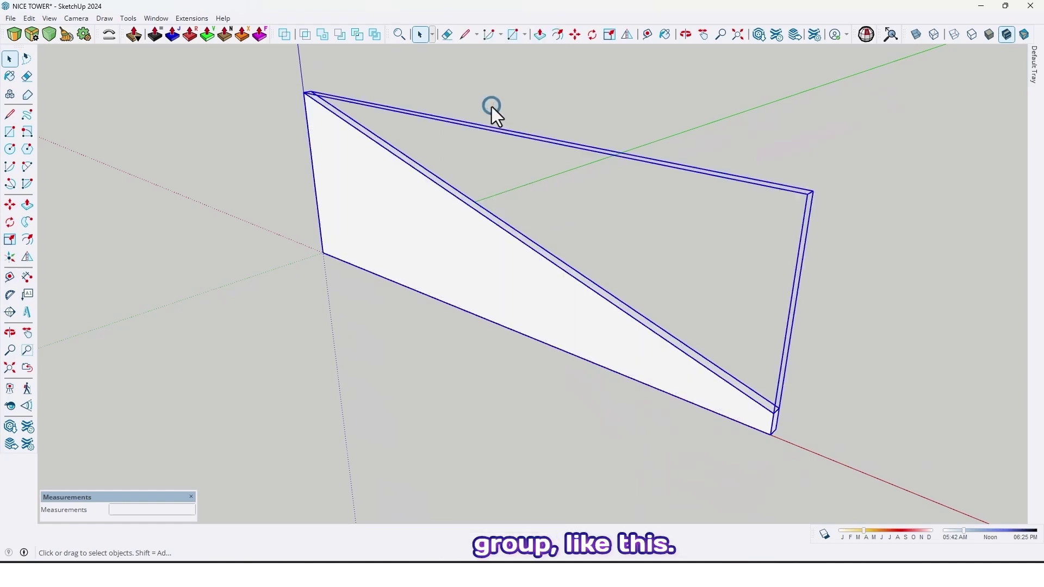
left_click(614, 118)
middle_click_drag(606, 116, 631, 343)
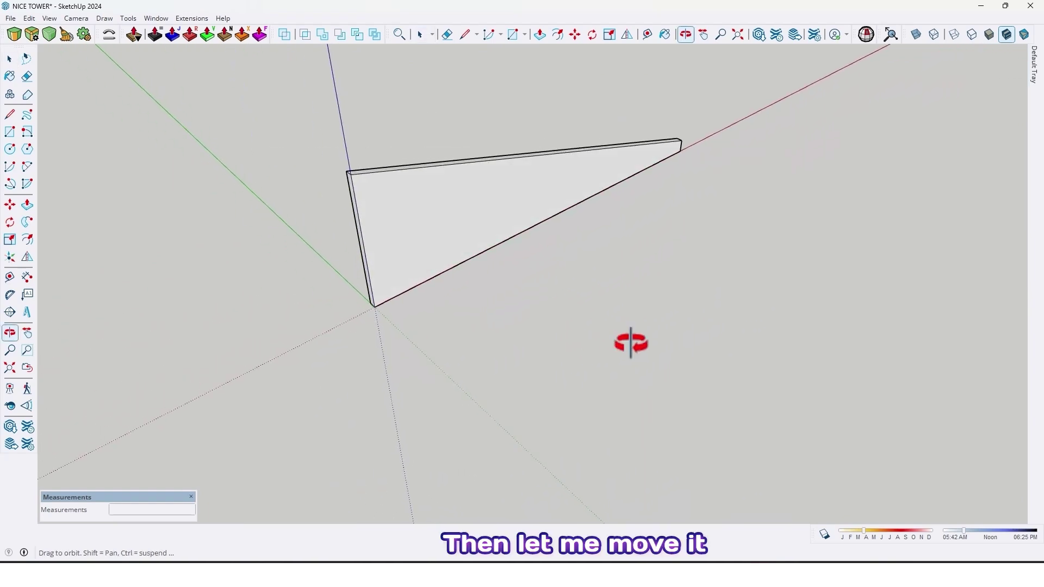
Move the wall group off the origin to a new position.
left_click(398, 257)
key("m")
left_click(560, 401)
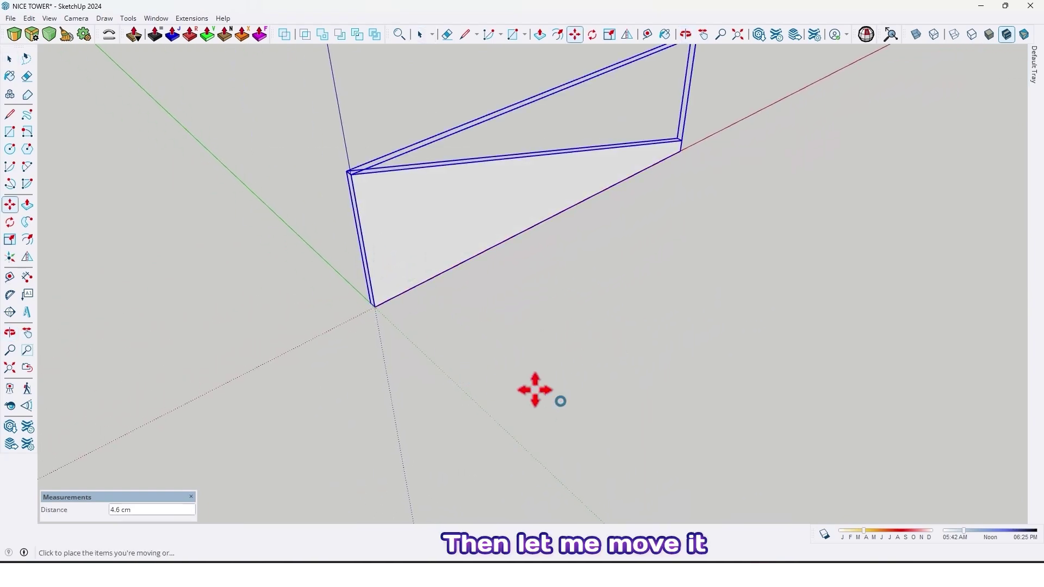
left_click(518, 370)
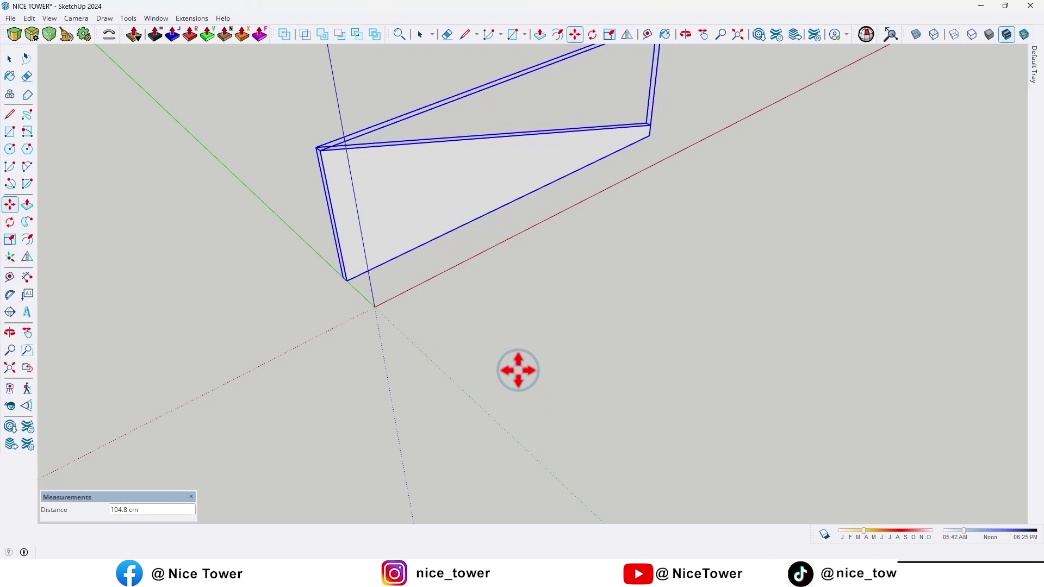
Draw a floor rectangle on the ground starting from the origin.
key("r")
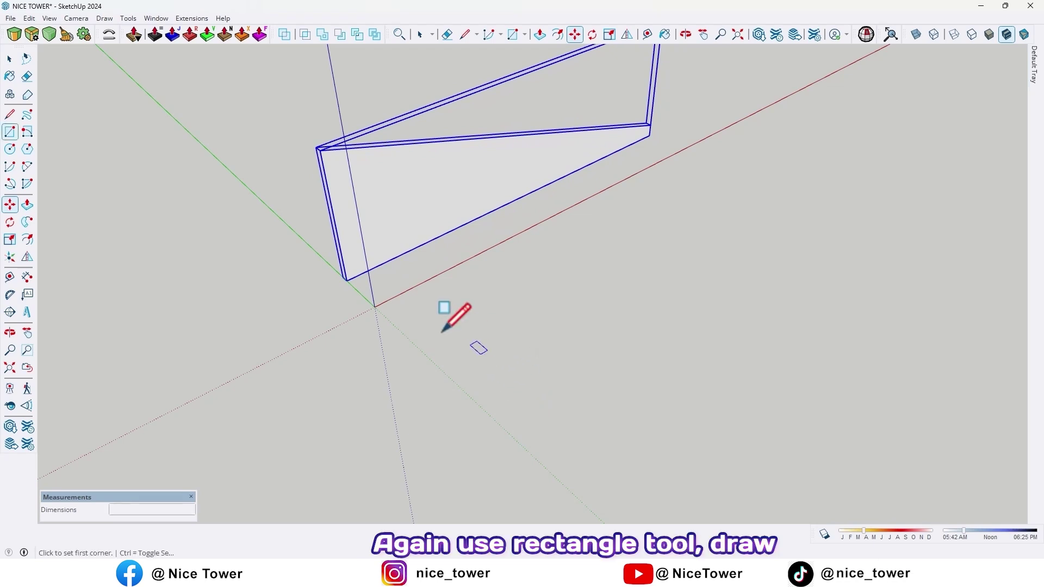
left_click(374, 307)
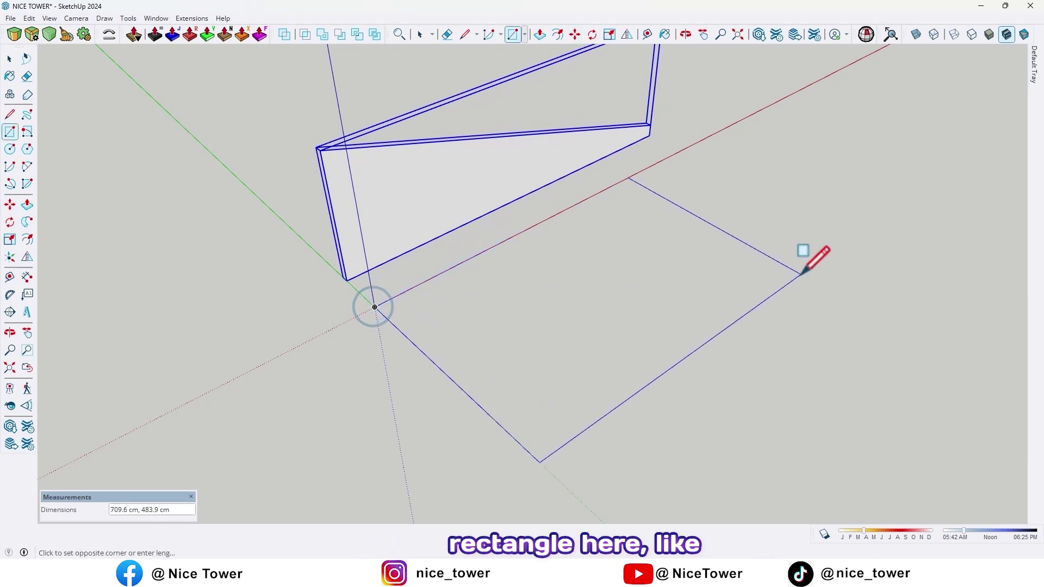
left_click(901, 384)
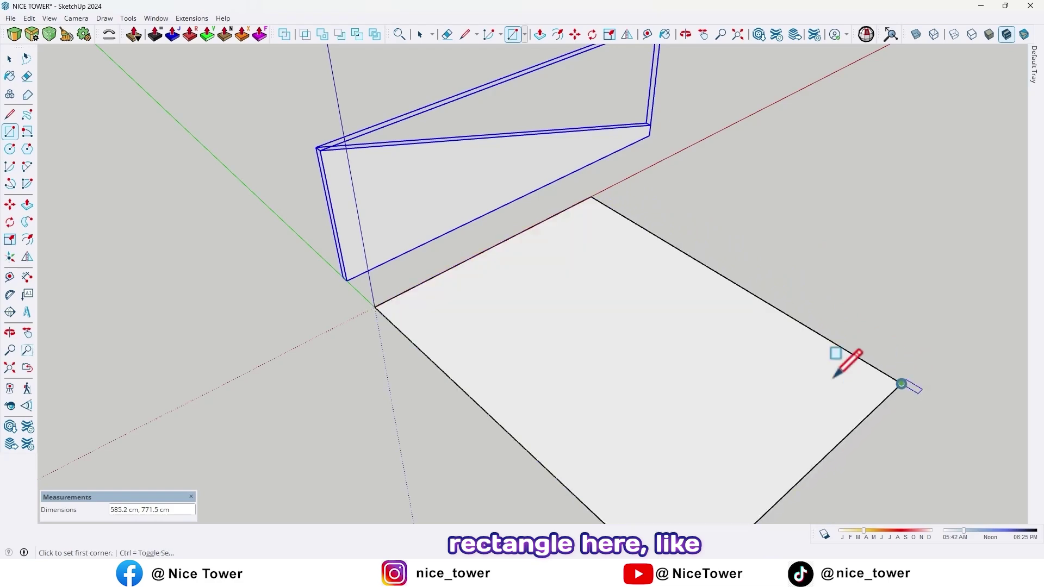
scroll(707, 365, "down", 1)
middle_click_drag(722, 365, 672, 294, "shift")
middle_click_drag(605, 316, 647, 321)
Select the floor face and make it a group.
key("space")
left_click(572, 296)
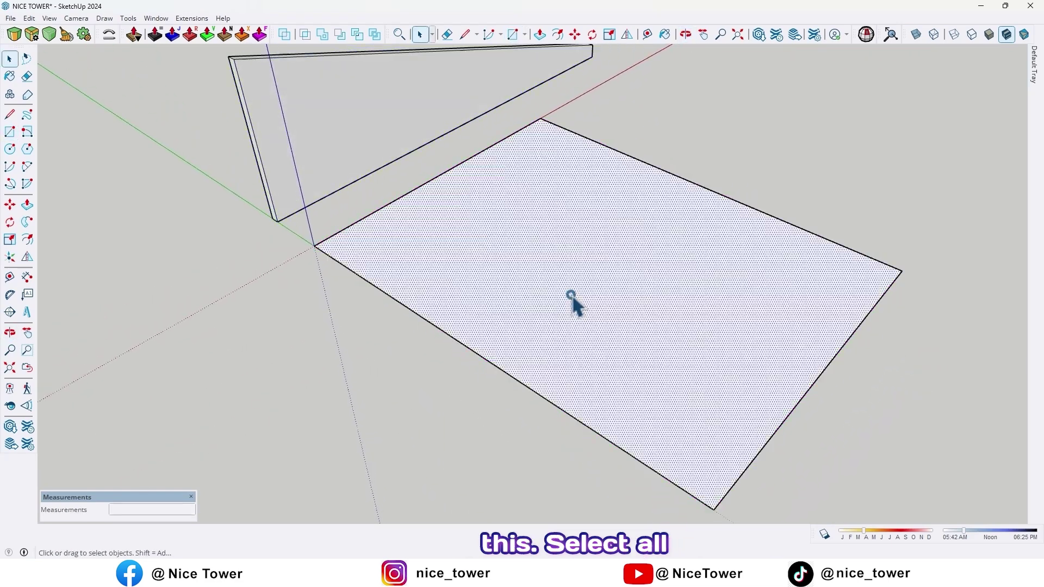
right_click(572, 296)
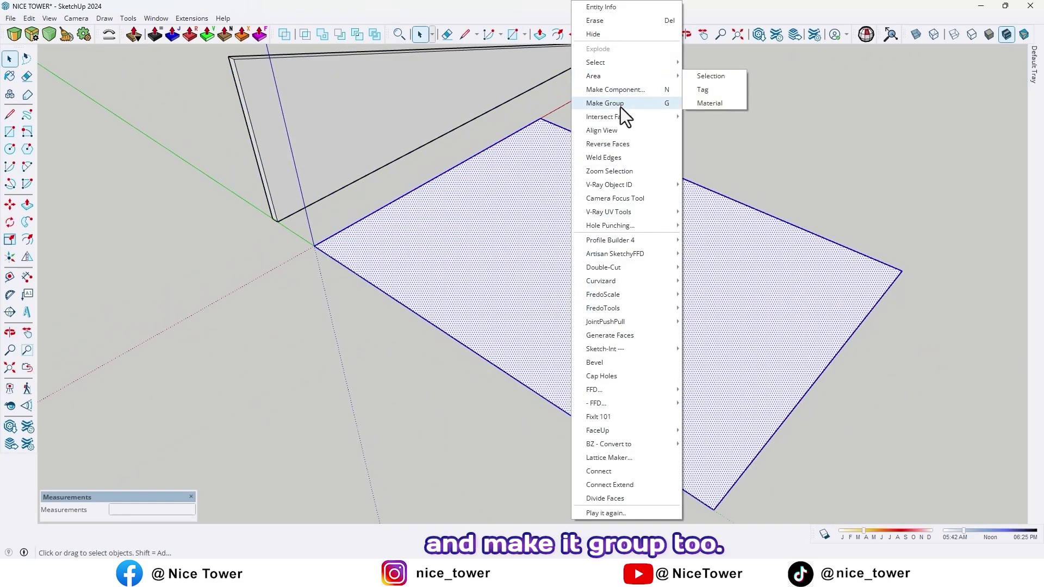
left_click(620, 106)
left_click(739, 146)
middle_click_drag(603, 219, 534, 244)
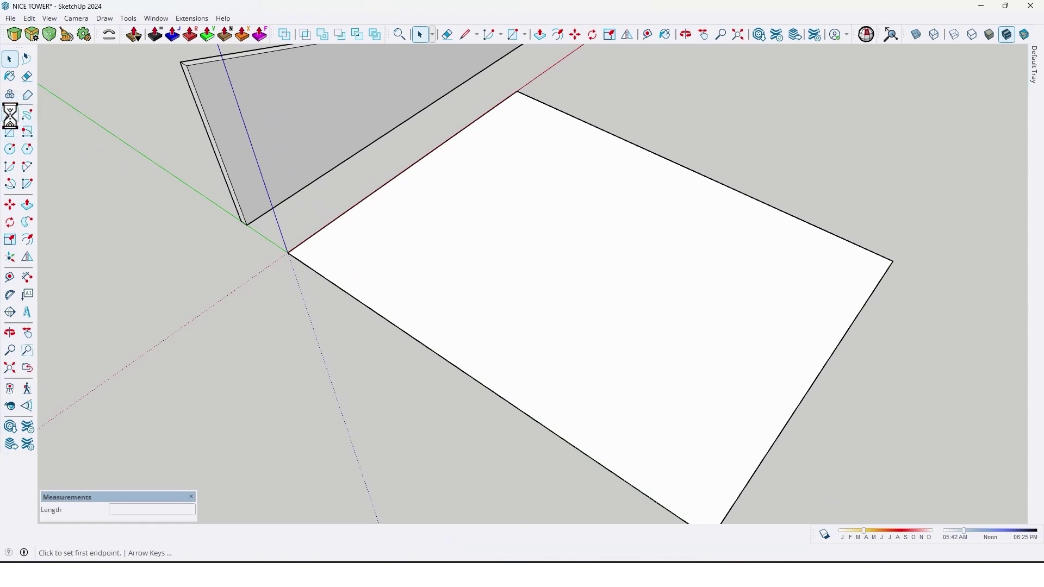
Draw the outline's first 300 cm line starting from the floor's edge.
left_click(327, 279)
middle_click_drag(477, 226, 516, 205, "shift")
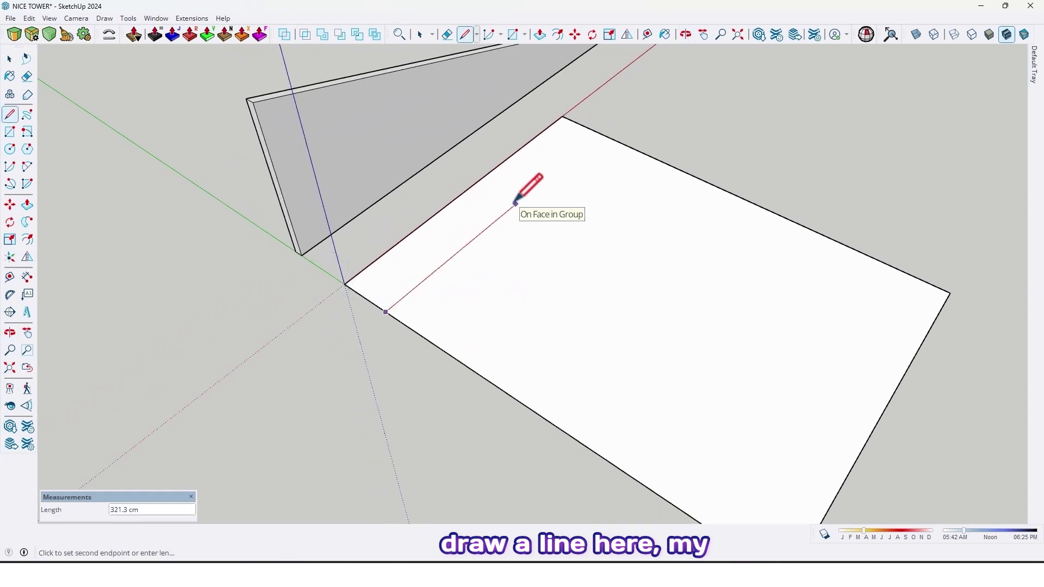
type("300")
key("Return")
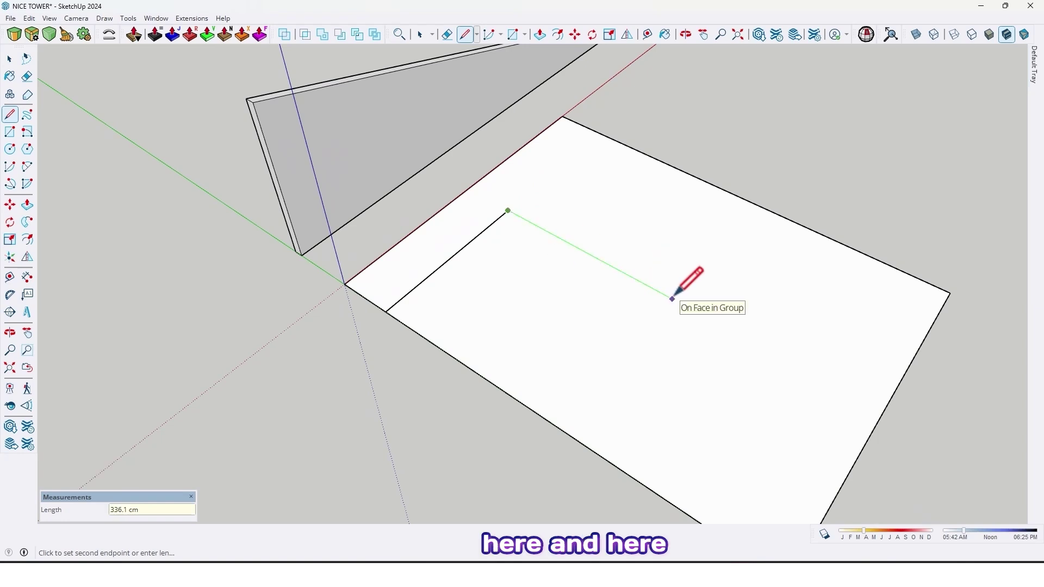
type("300")
key("Return")
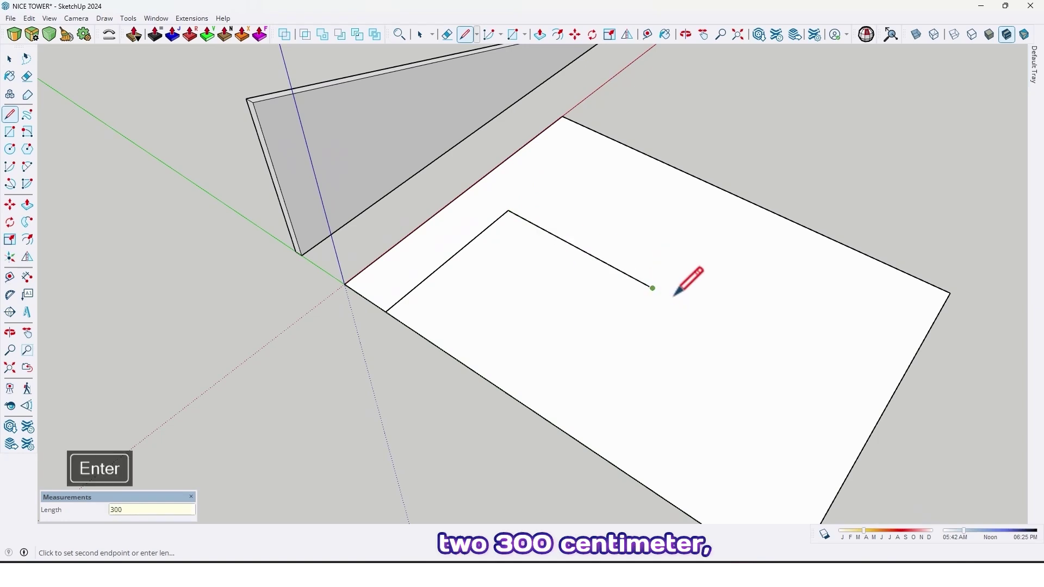
Add 100 cm and 200 cm lines to finish the open outline, then select the slab.
scroll(657, 292, "up", 2)
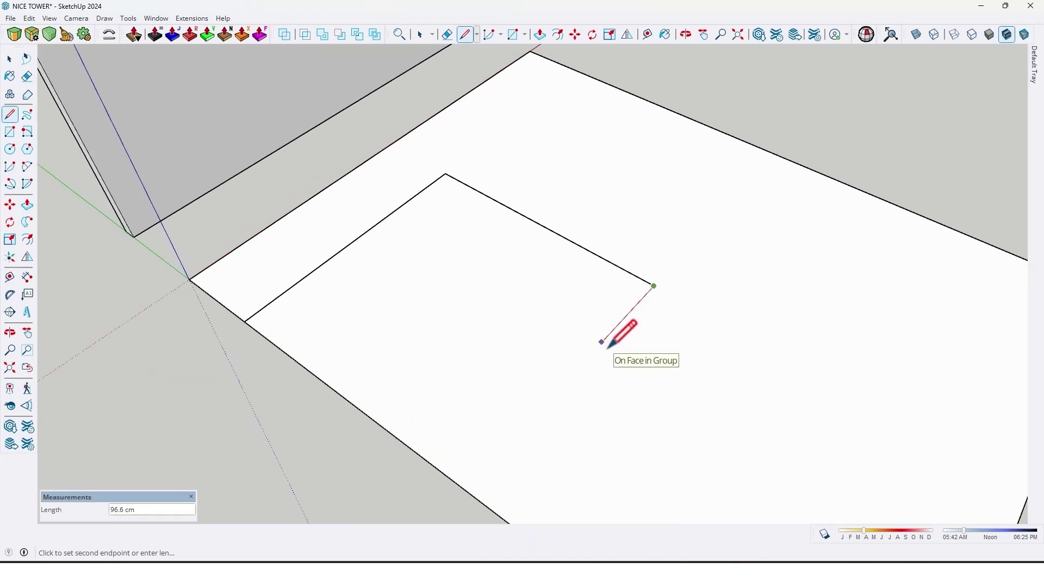
type("100")
key("Return")
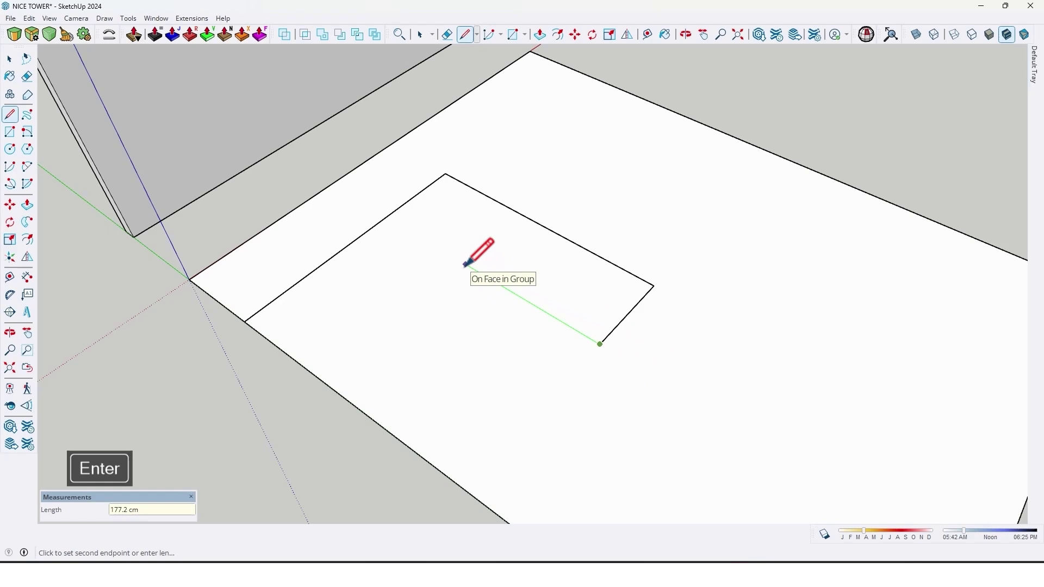
type("200")
key("Return")
middle_click_drag(467, 265, 429, 288)
left_click(454, 317)
middle_click_drag(493, 312, 466, 331)
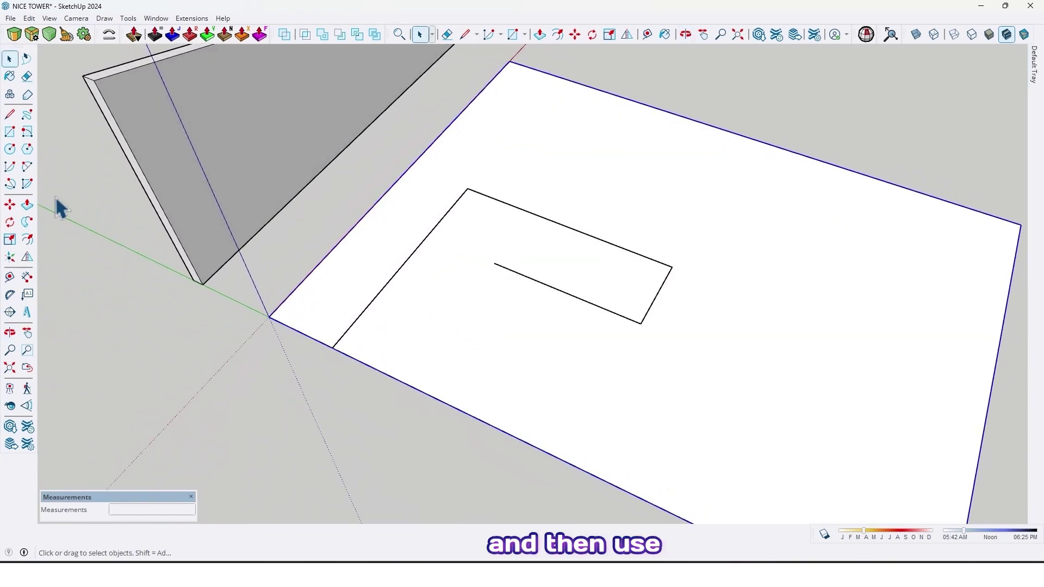
Set the 2-Point Arc to 50 sides and round the outline's first left corner.
left_click(27, 166)
scroll(440, 185, "up", 3)
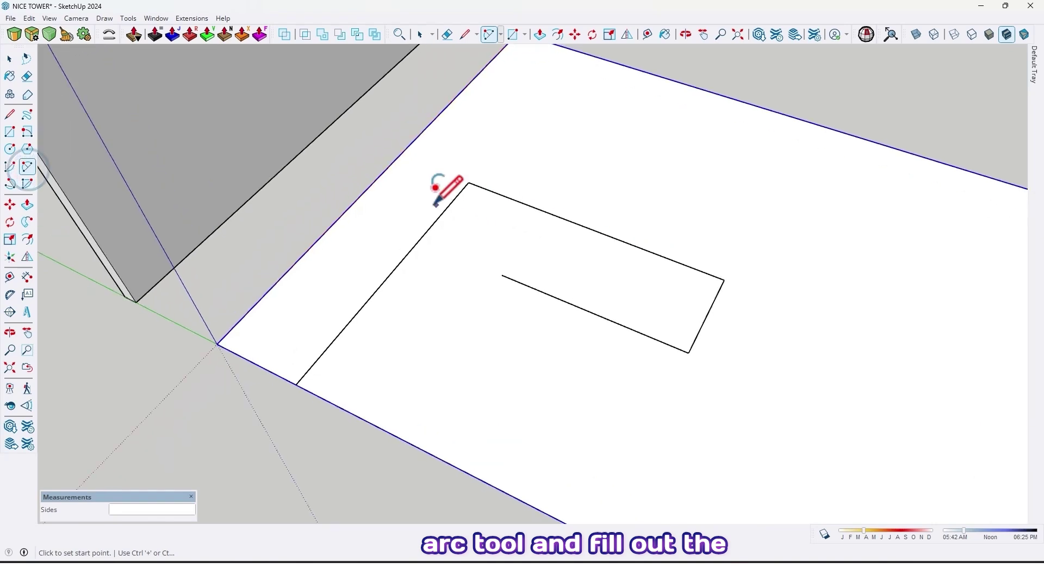
middle_click_drag(440, 185, 451, 231)
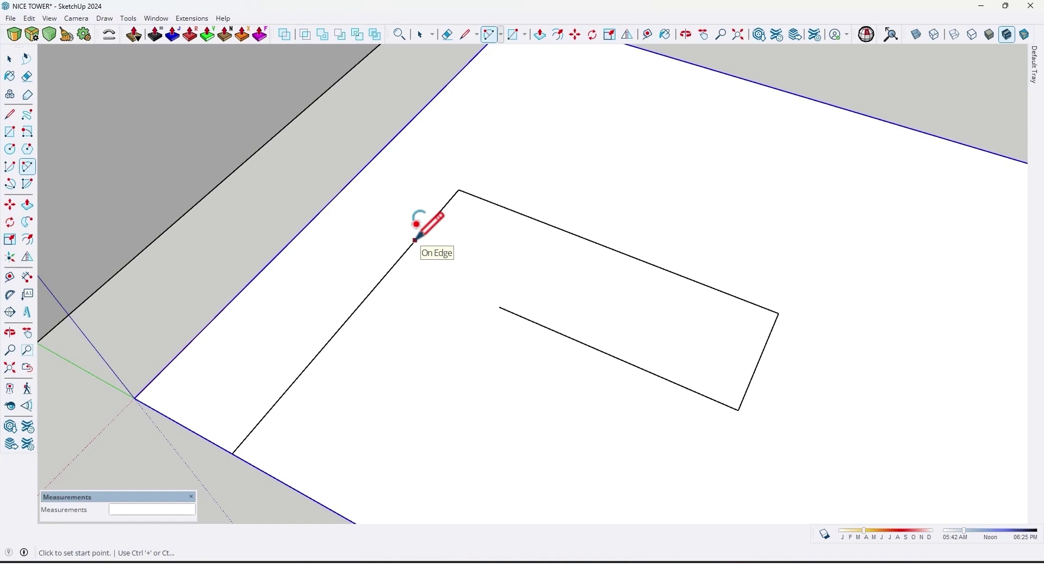
type("50")
key("Return")
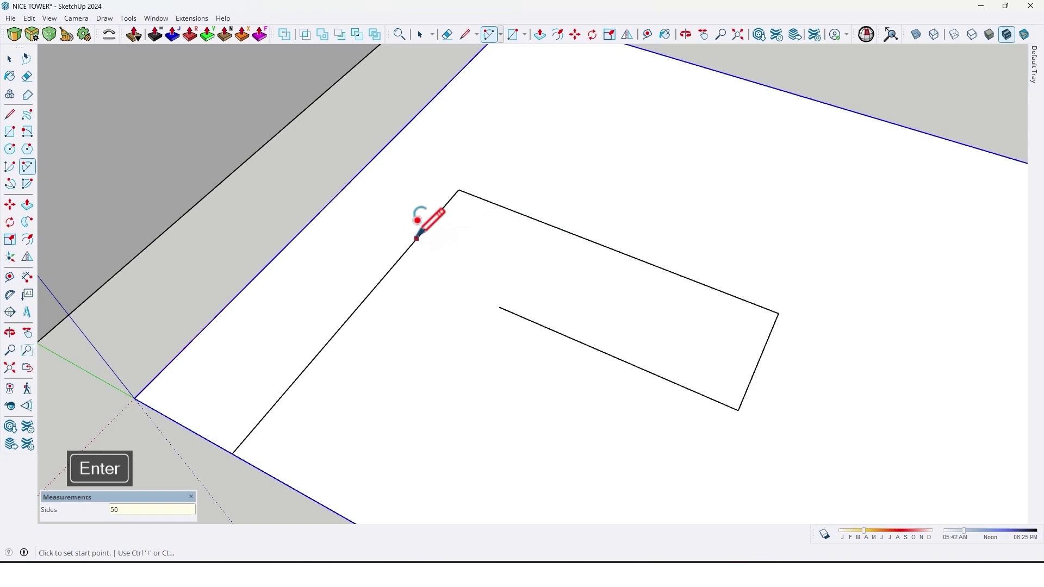
left_click(416, 237)
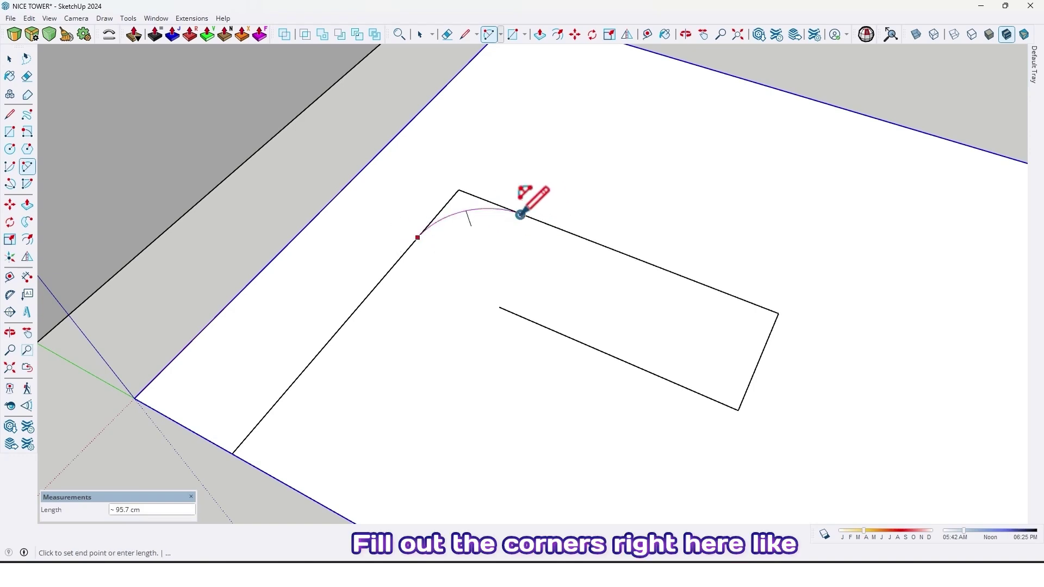
left_click(520, 213)
Fillet the outline's top-right corner with an arc.
middle_click_drag(413, 255, 449, 246)
scroll(747, 309, "up", 2)
middle_click_drag(753, 294, 733, 326, "shift")
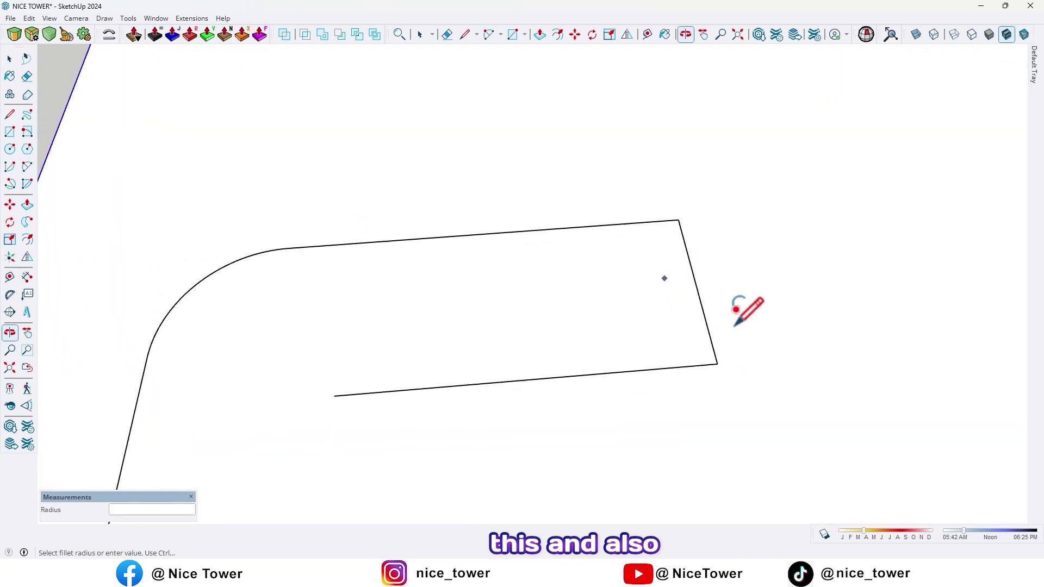
left_click(696, 287)
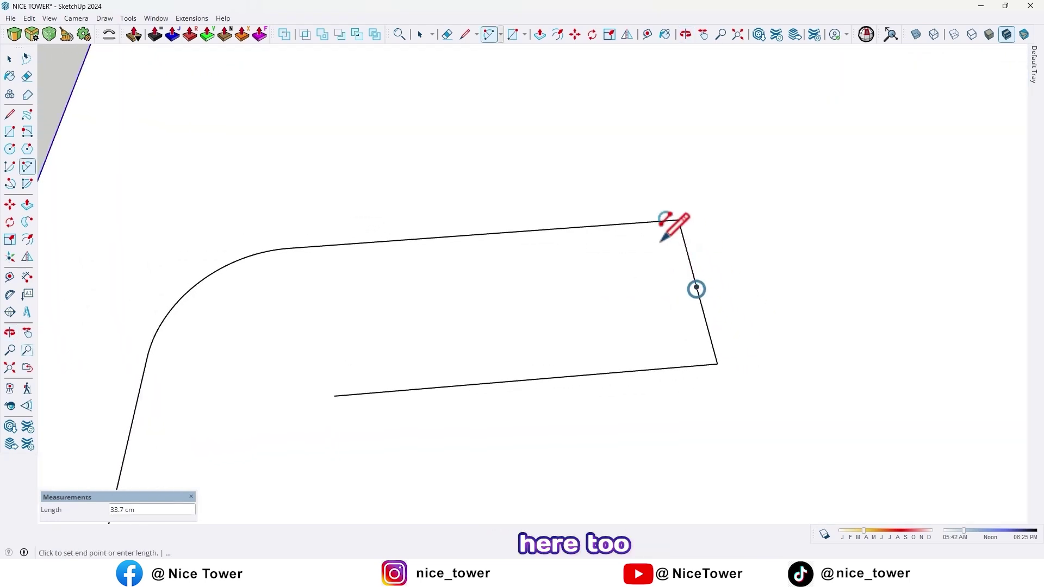
left_click(600, 227)
double_click(714, 348)
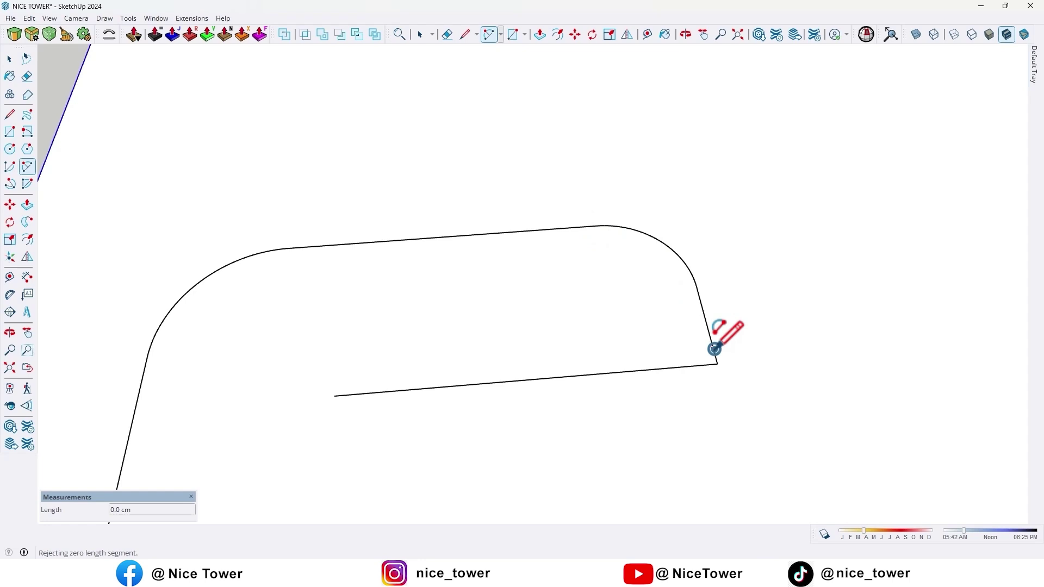
key("Escape")
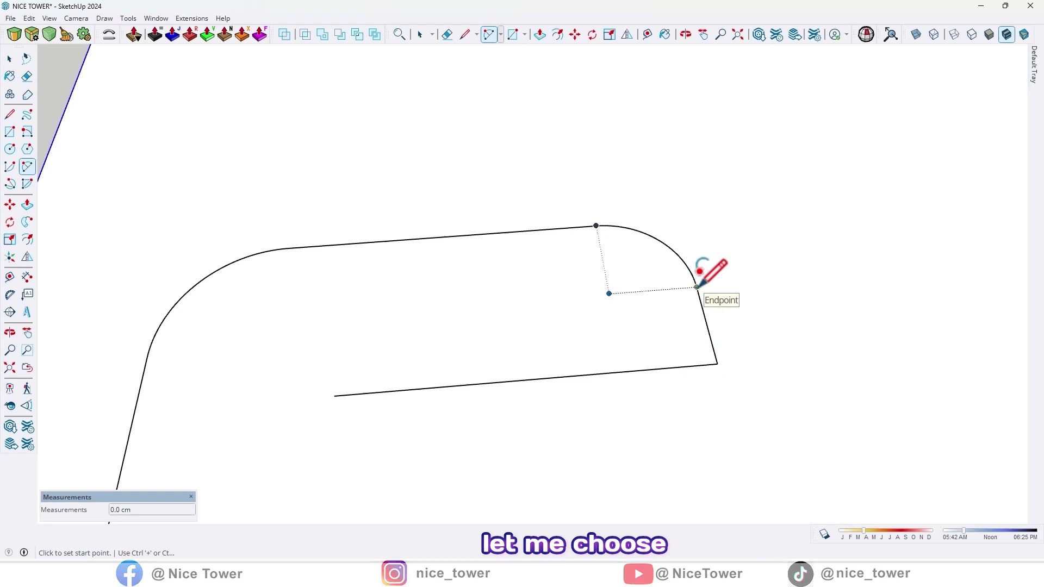
Fillet the outline's bottom-right corner with an arc from the previous fillet's end.
left_click(696, 287)
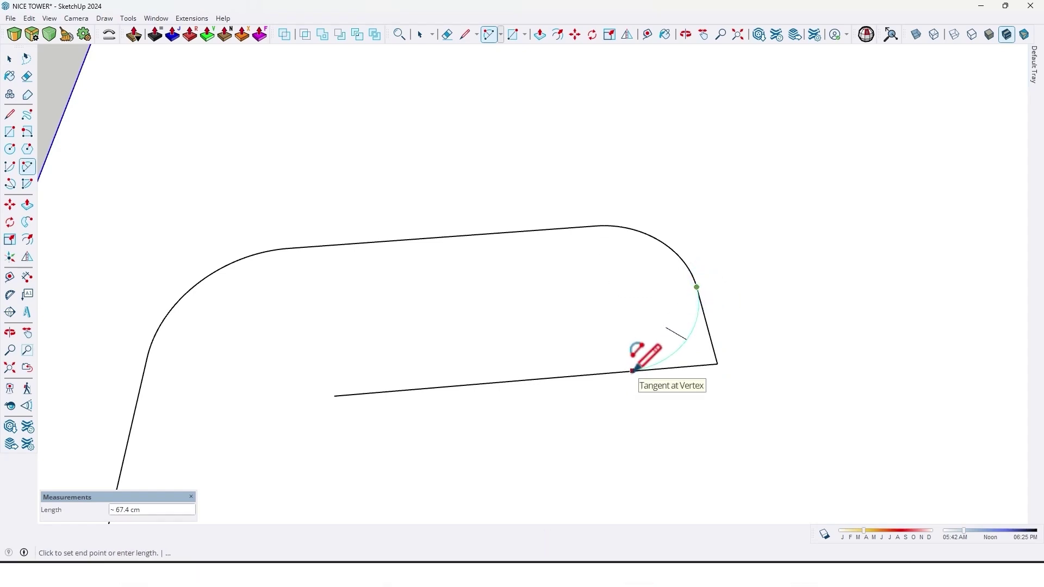
double_click(621, 372)
scroll(686, 320, "down", 3)
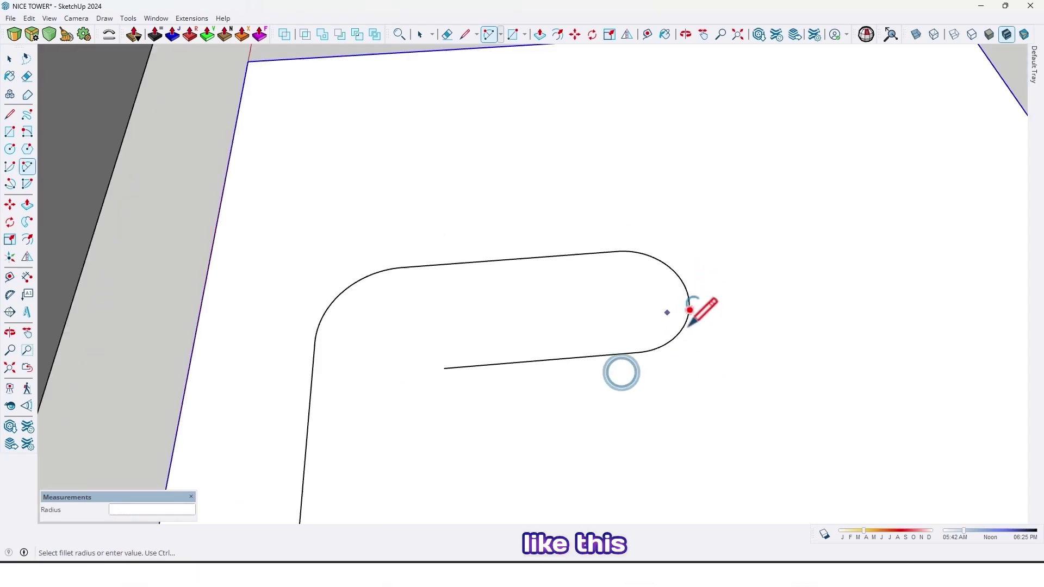
middle_click_drag(530, 301, 577, 194)
scroll(358, 246, "down", 2)
middle_click_drag(577, 194, 513, 291, "shift")
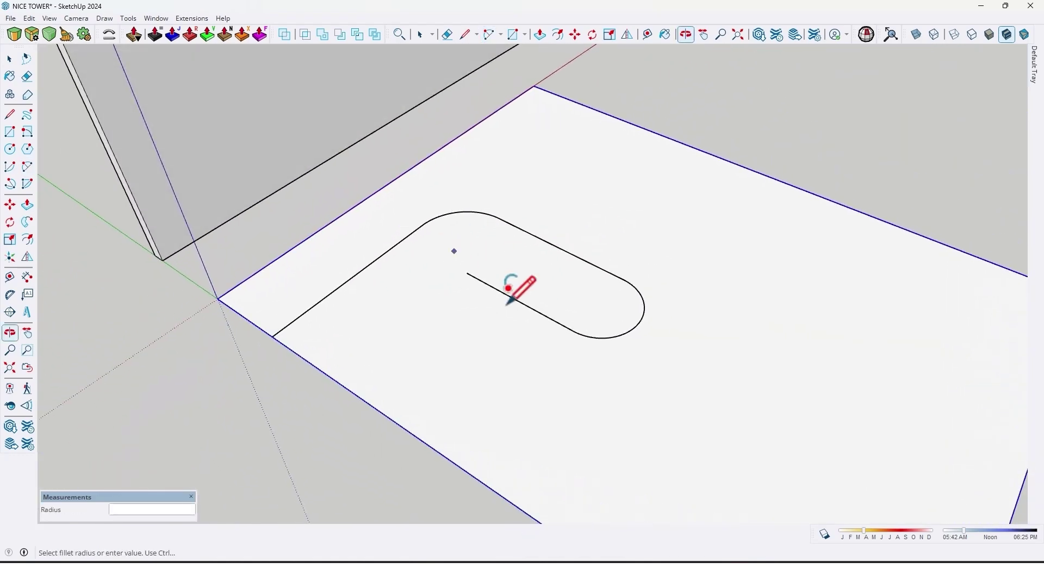
scroll(517, 310, "up", 3)
Weld the outline's edges into a single curve and inspect it.
key("space")
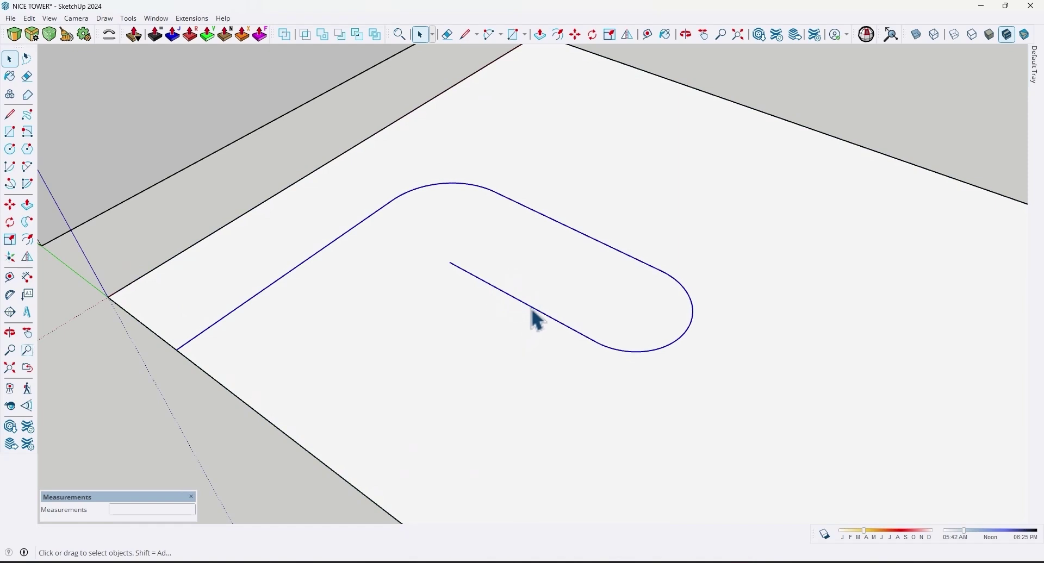
right_click(531, 309)
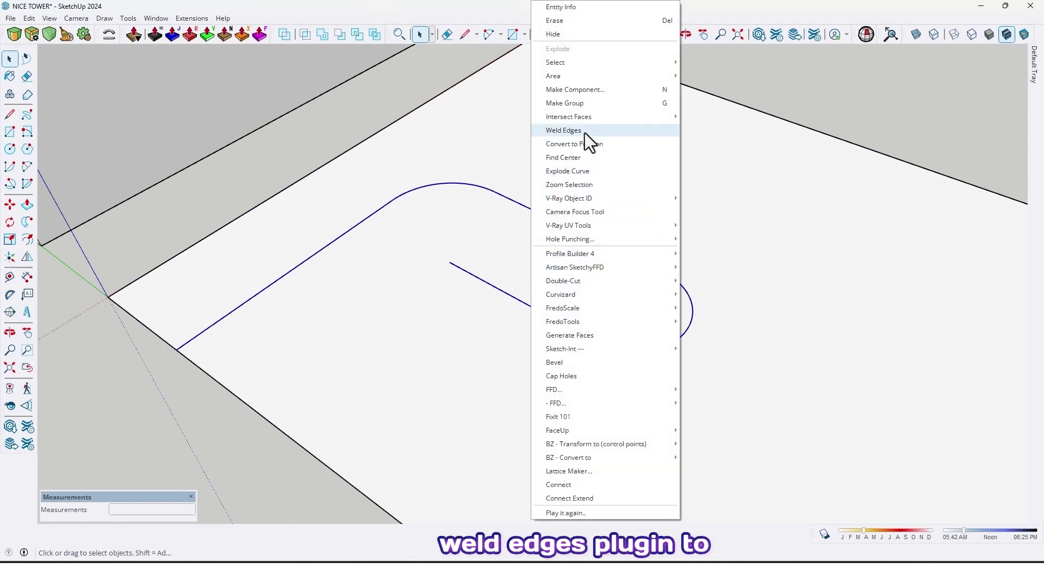
left_click(569, 133)
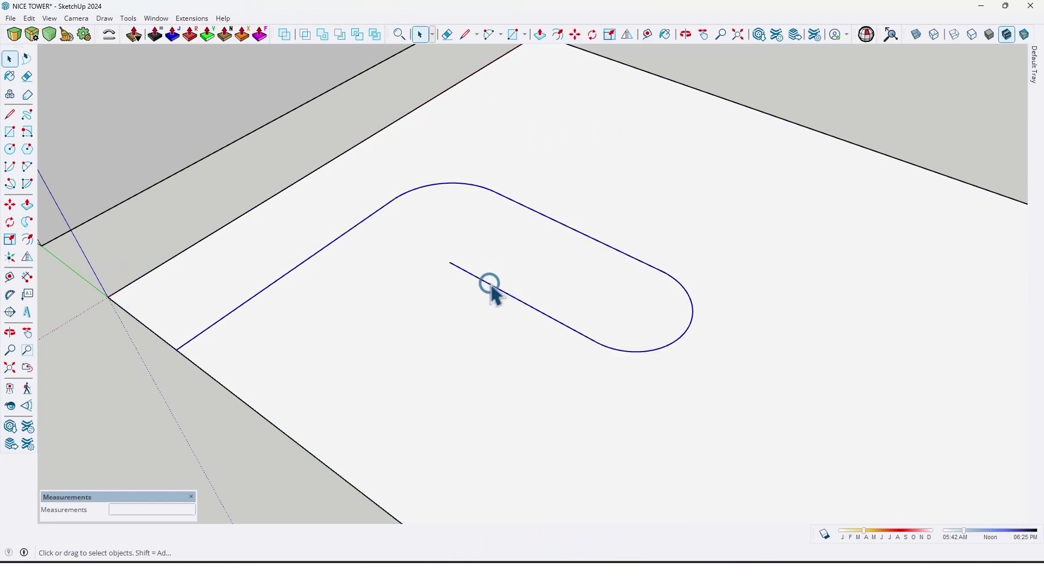
scroll(490, 285, "down", 4)
mouse_move(481, 270)
middle_mouse_down()
mouse_move(540, 285)
mouse_move(542, 271)
mouse_move(508, 235)
mouse_move(496, 235)
mouse_move(538, 297)
mouse_move(486, 264)
mouse_move(500, 291)
mouse_move(459, 268)
mouse_move(433, 282)
mouse_move(458, 266)
mouse_move(431, 277)
mouse_move(400, 326)
mouse_move(333, 324)
mouse_move(305, 277)
mouse_move(648, 121)
mouse_move(714, 239)
mouse_move(601, 180)
middle_mouse_up()
scroll(540, 286, "up", 4)
scroll(490, 242, "down", 5)
scroll(485, 264, "down", 3)
scroll(423, 272, "up", 3)
Place a Tape Measure guide from the sloped panel's corner.
left_click(659, 199)
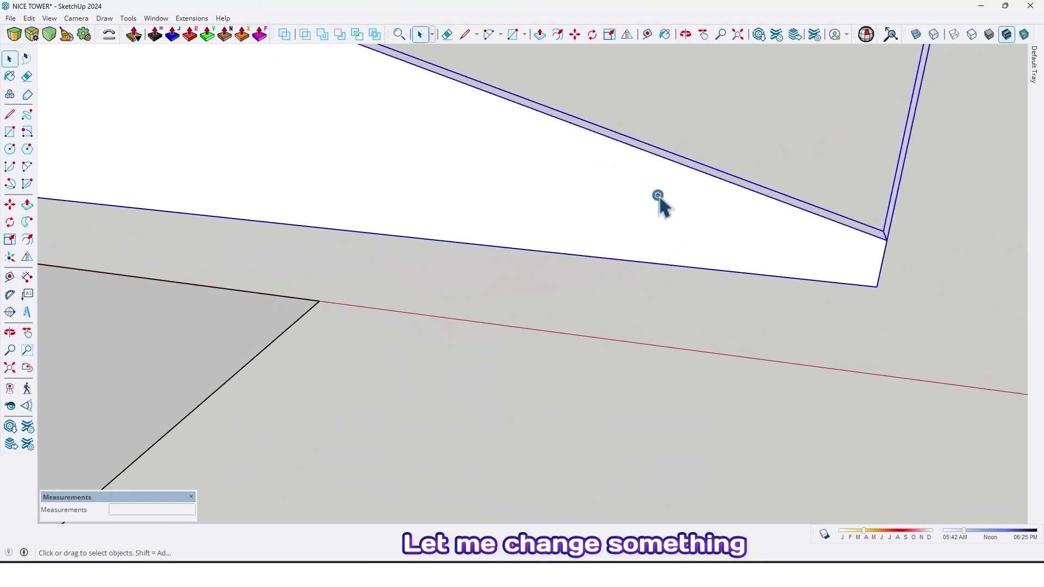
middle_click_drag(659, 198, 607, 284)
left_click(15, 282)
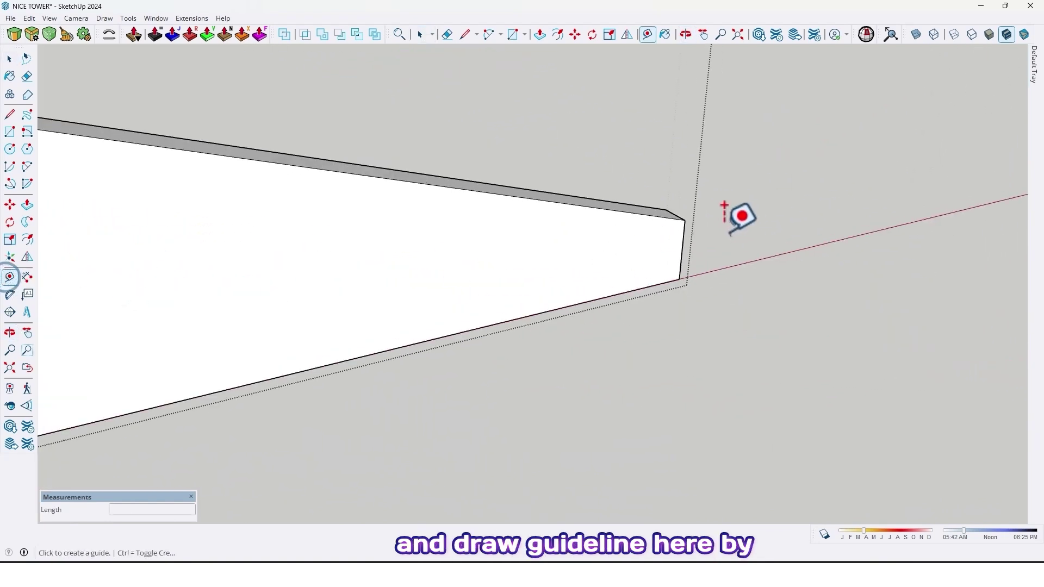
left_click(683, 241)
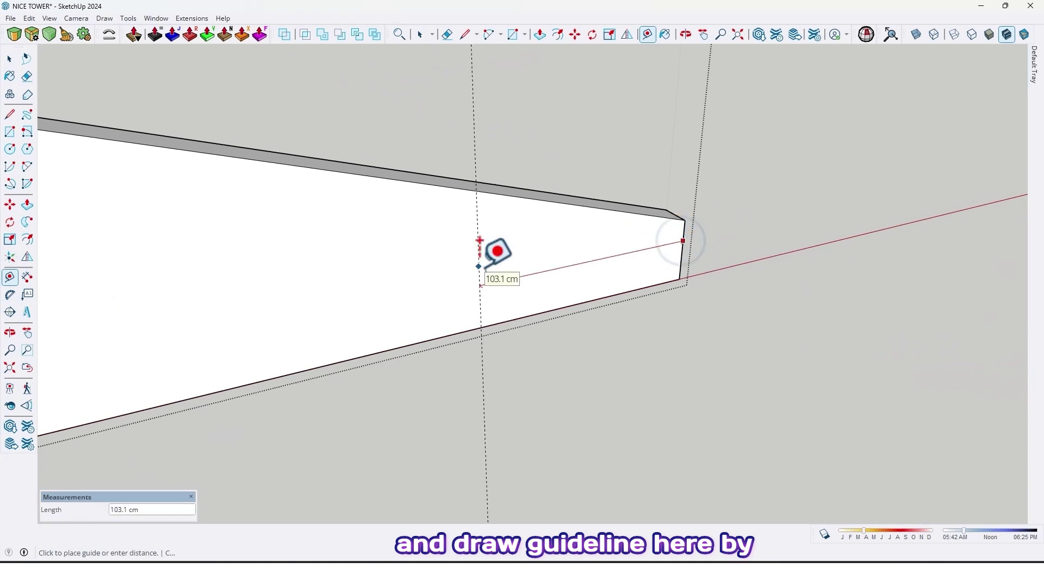
type("18")
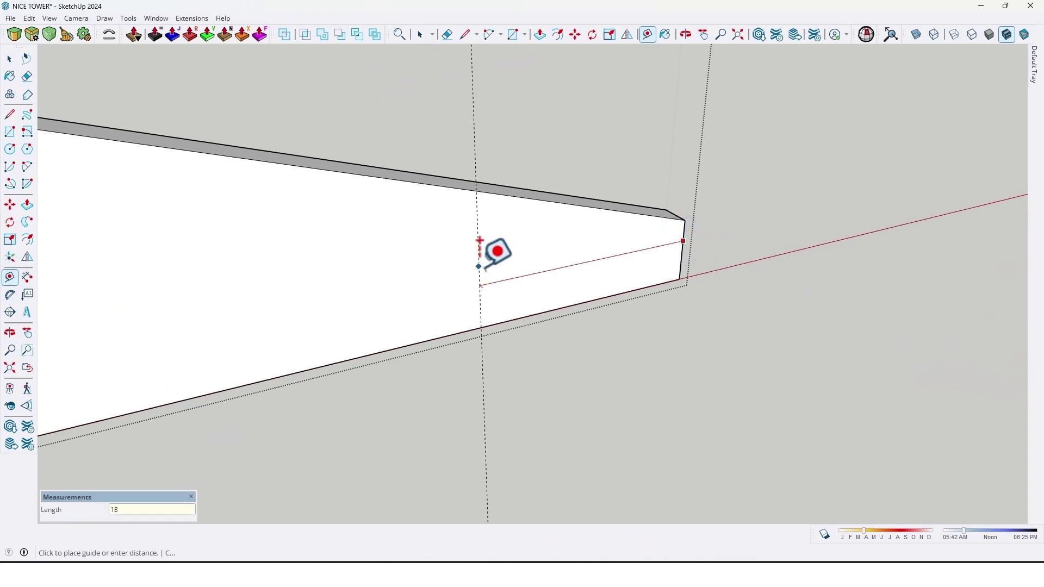
key("BackSpace")
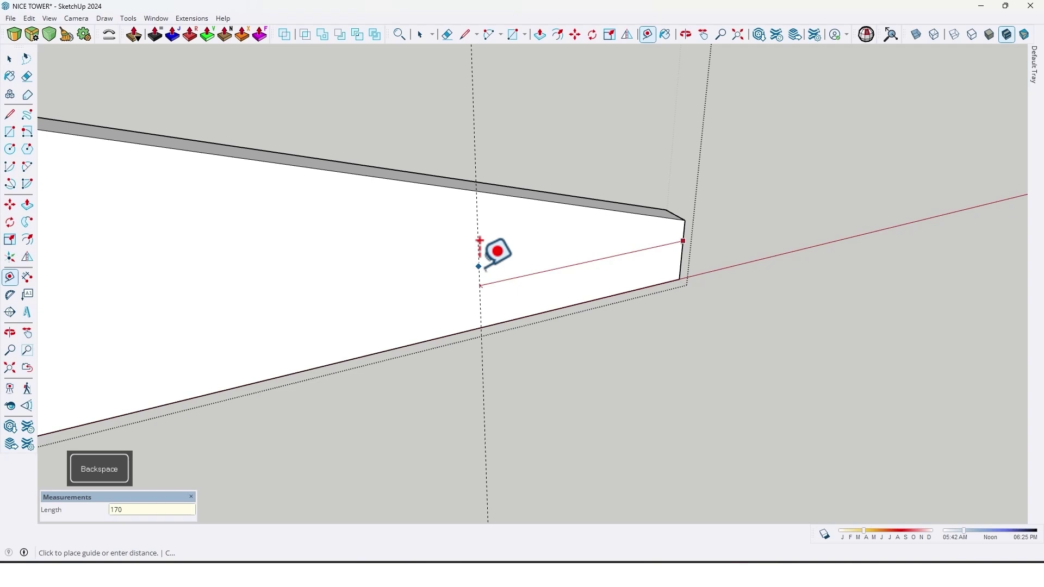
middle_click_drag(479, 240, 550, 280)
Draw two arcs on the panel face, the first bulging 14.8 cm, the second ending on the bottom edge.
left_click(23, 167)
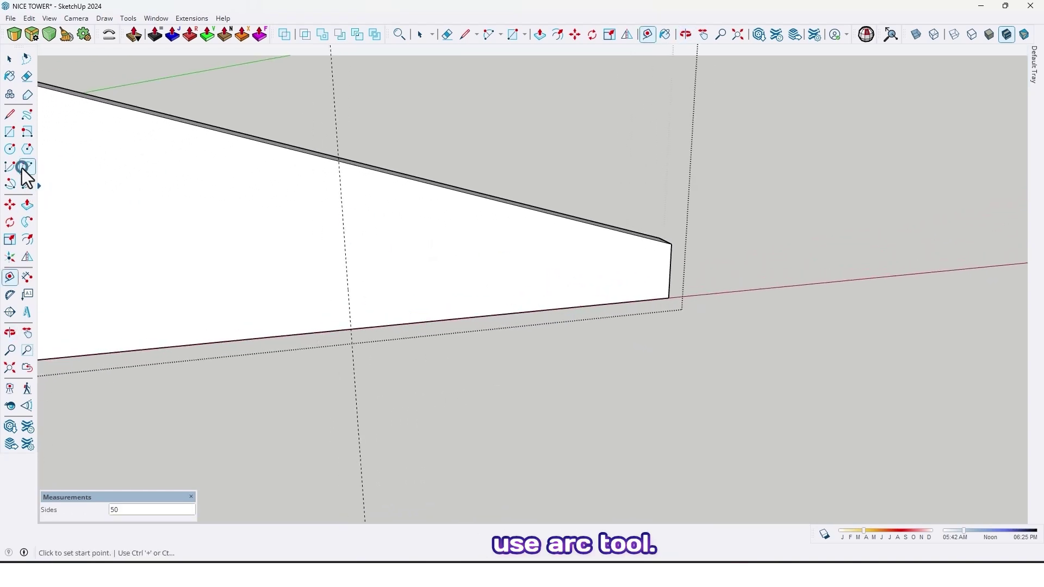
left_click(656, 298)
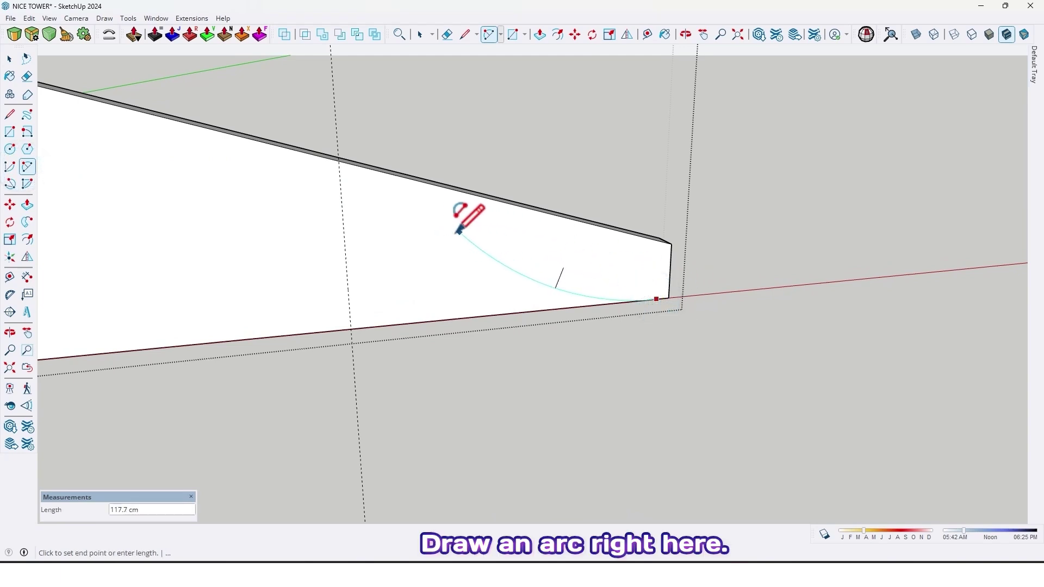
left_click(422, 228)
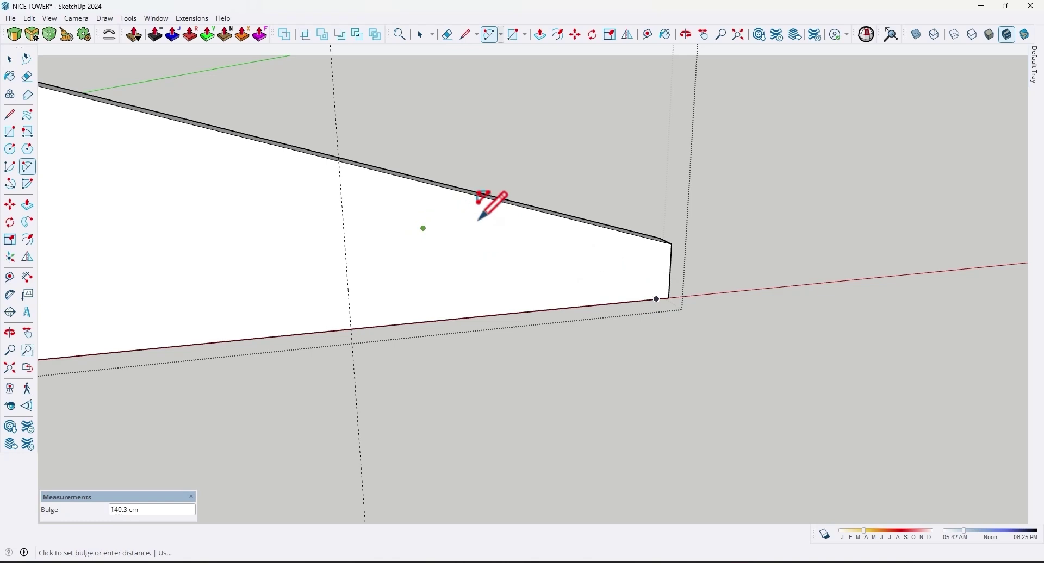
left_click(547, 236)
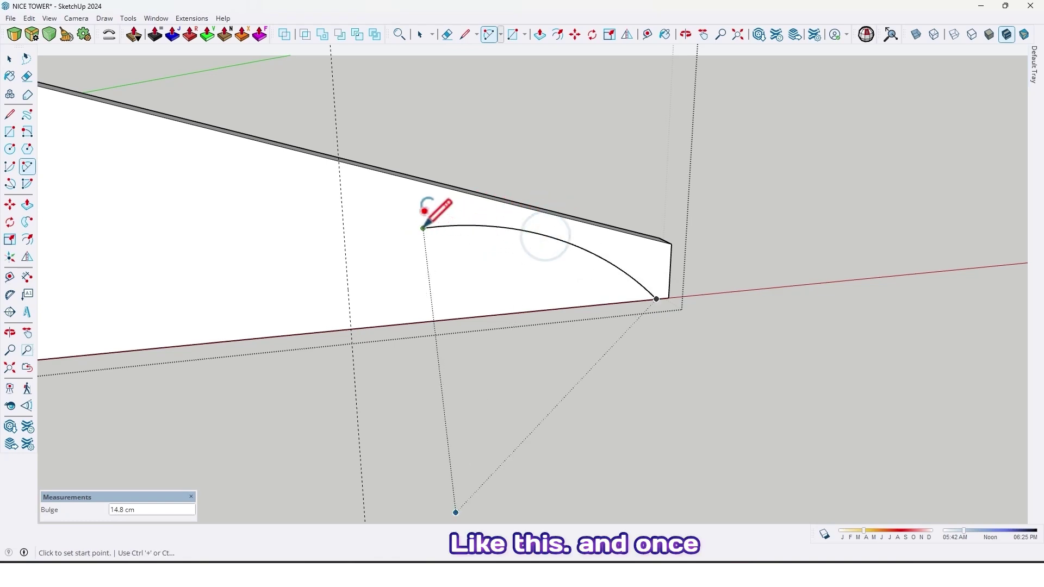
left_click(423, 228)
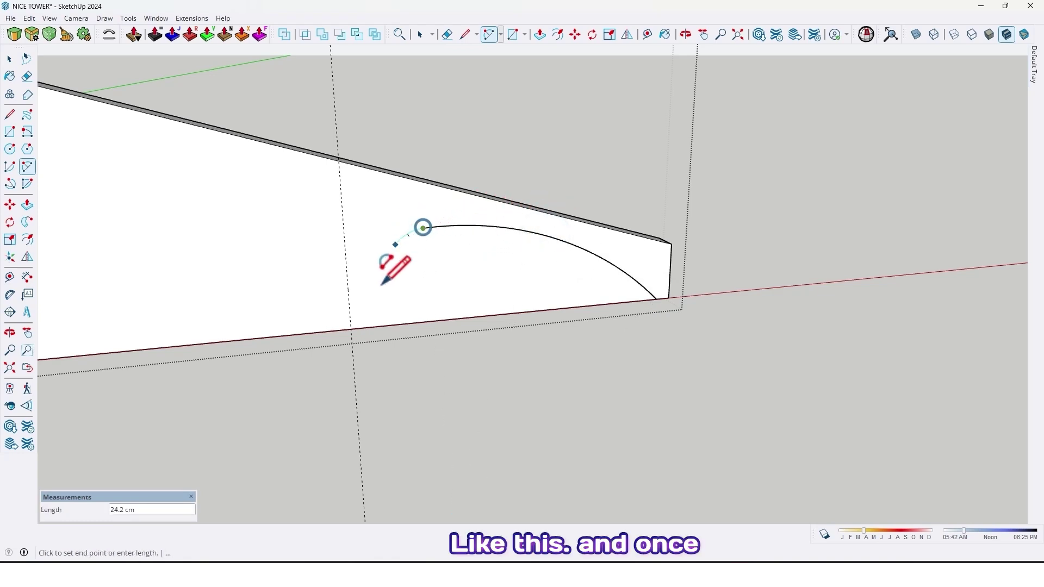
left_click(350, 328)
middle_click_drag(459, 242, 144, 152)
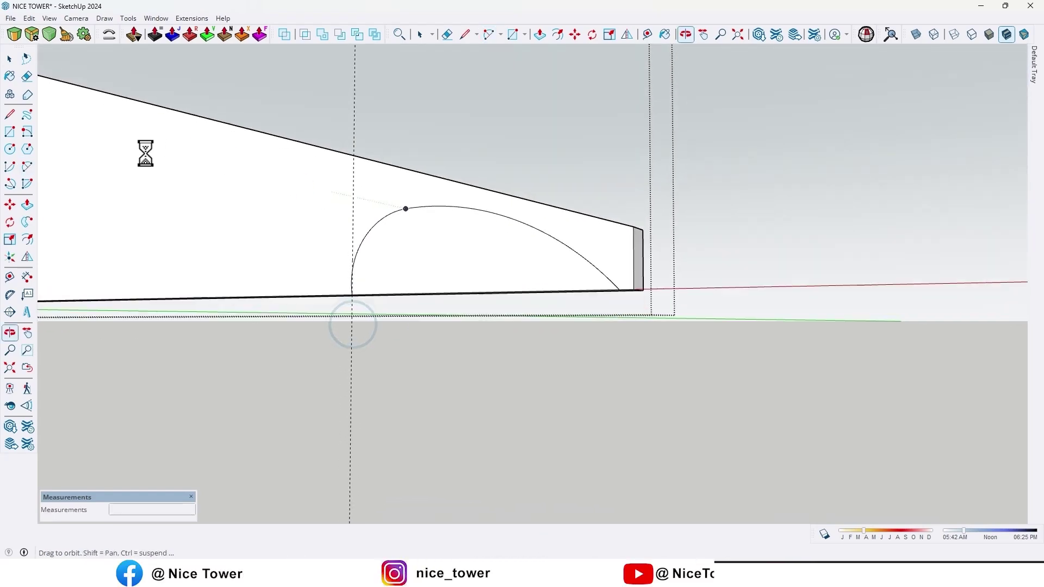
mouse_move(405, 168)
middle_mouse_down()
mouse_move(375, 329)
mouse_move(363, 335)
middle_mouse_up()
Erase the dashed guideline with the Eraser.
key("e")
left_click(375, 328)
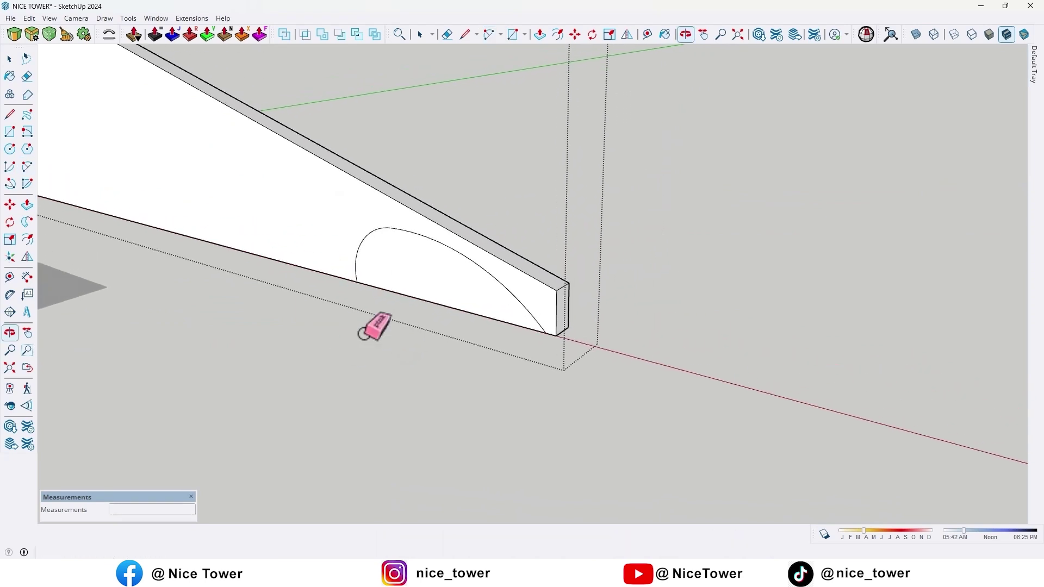
scroll(408, 296, "up", 3)
mouse_move(408, 296)
middle_mouse_down("shift")
mouse_move(424, 291)
mouse_move(429, 305)
middle_mouse_up("shift")
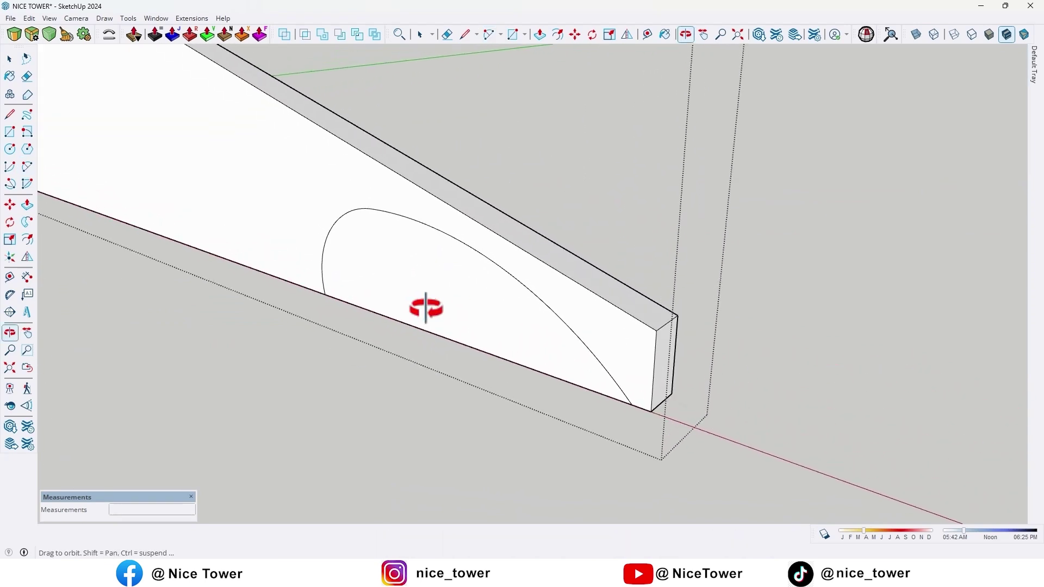
Recess the arched face 5 cm into the panel and copy it with Ctrl+C.
left_click(26, 205)
left_click(422, 334)
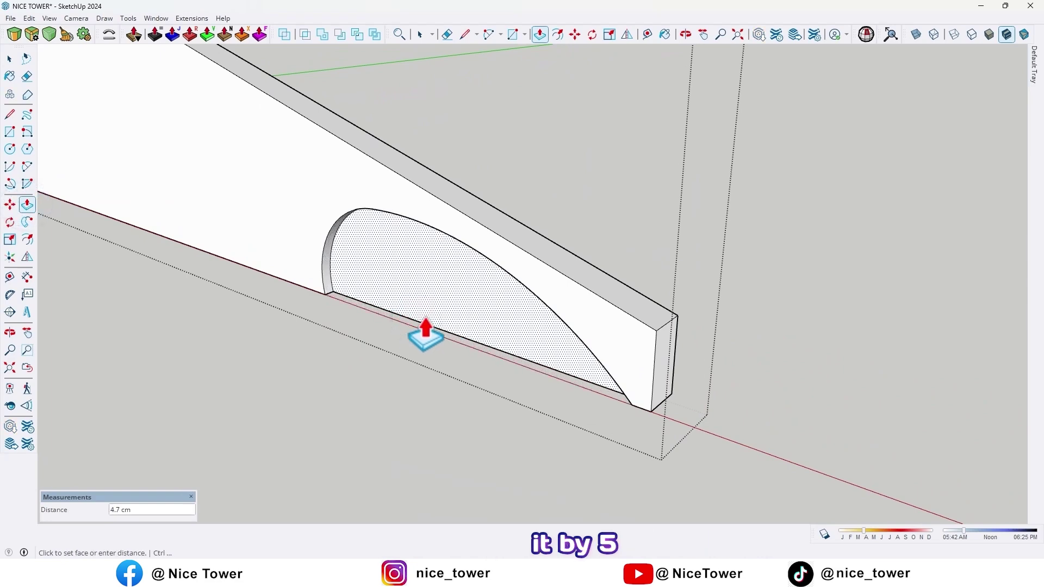
type("5")
key("Return")
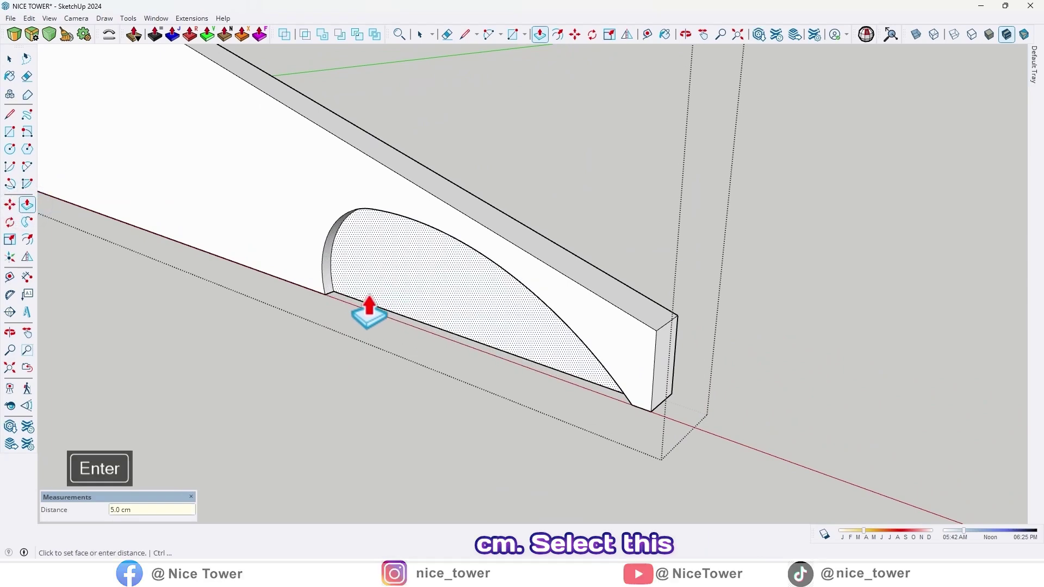
key("space")
left_click(383, 272)
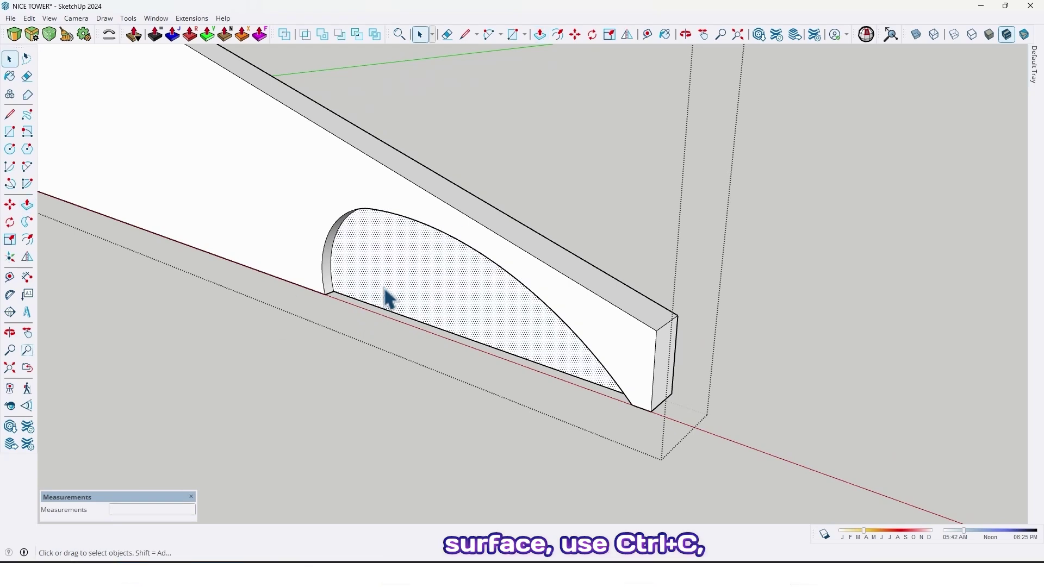
key("ctrl+c")
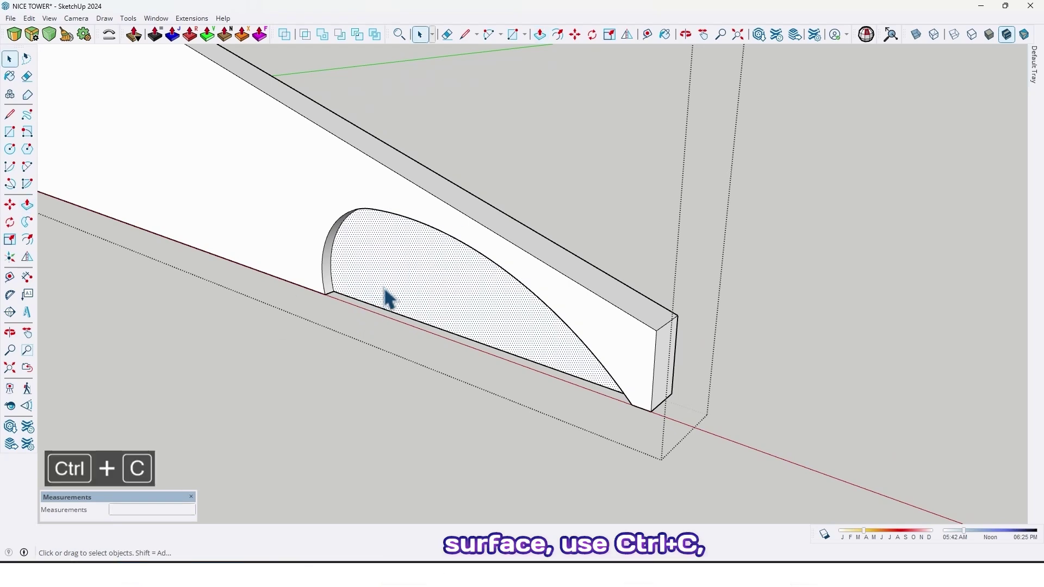
Enable 1001bit tools and create front vertical louvres: depth 3, thickness 3, spacing 5, angle 0.
right_click(409, 34)
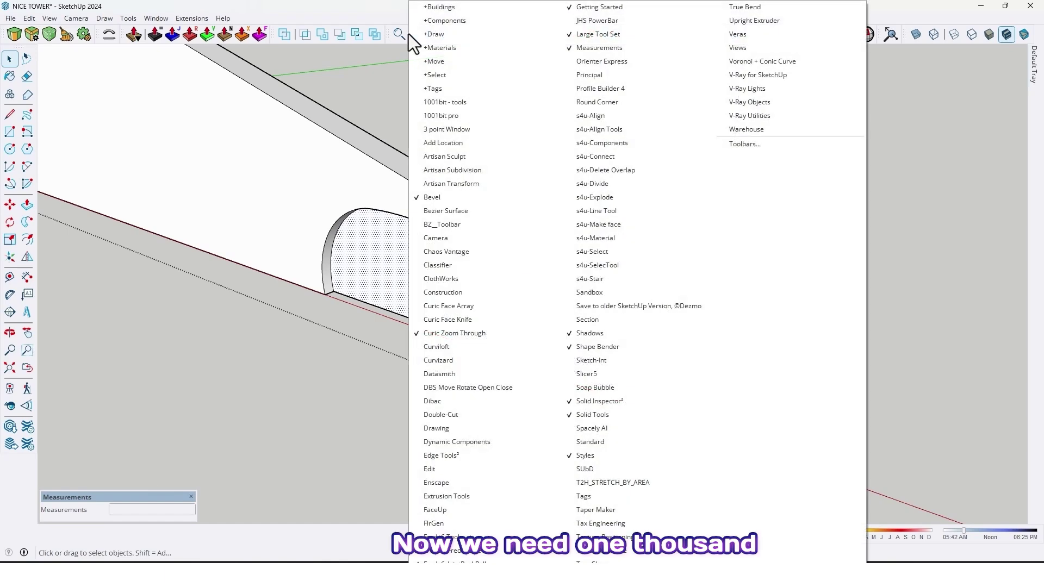
left_click(447, 103)
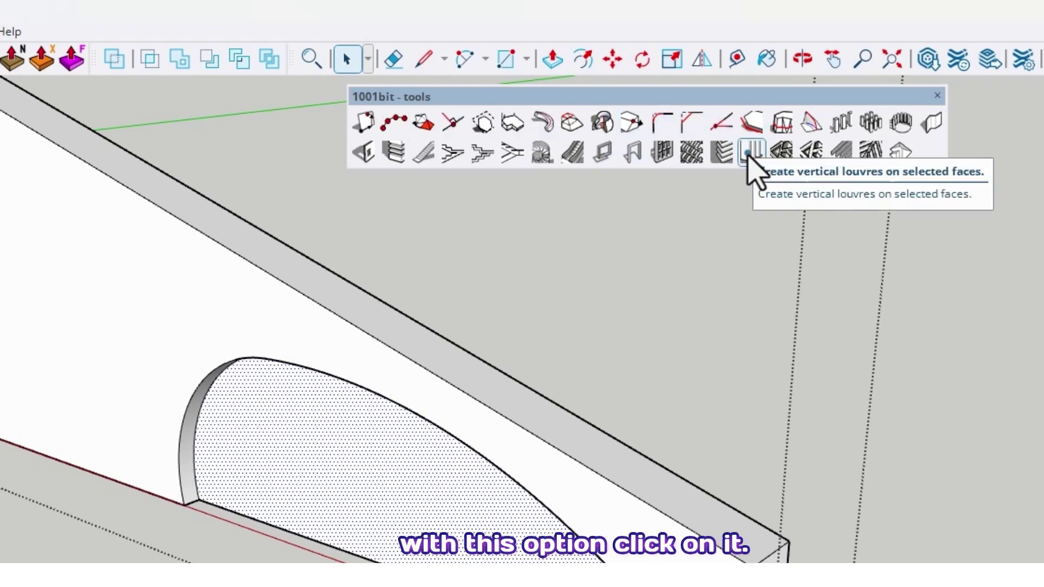
left_click(749, 156)
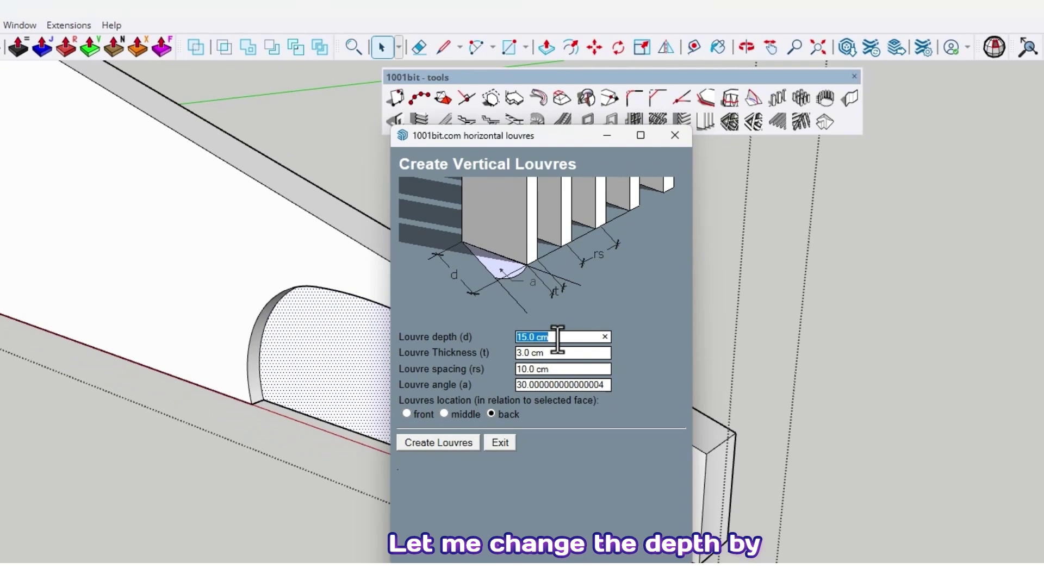
type("3")
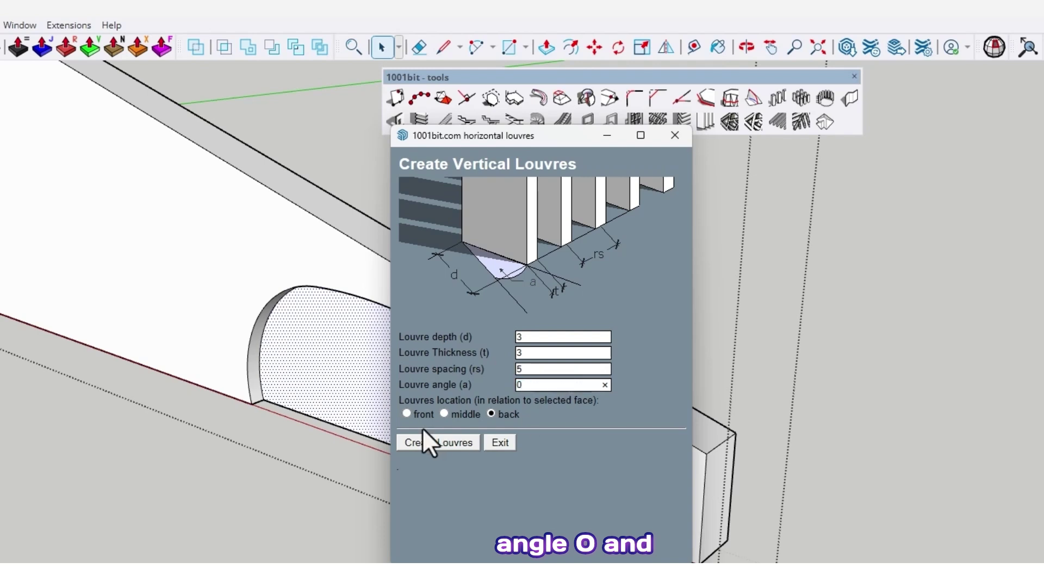
left_click(405, 413)
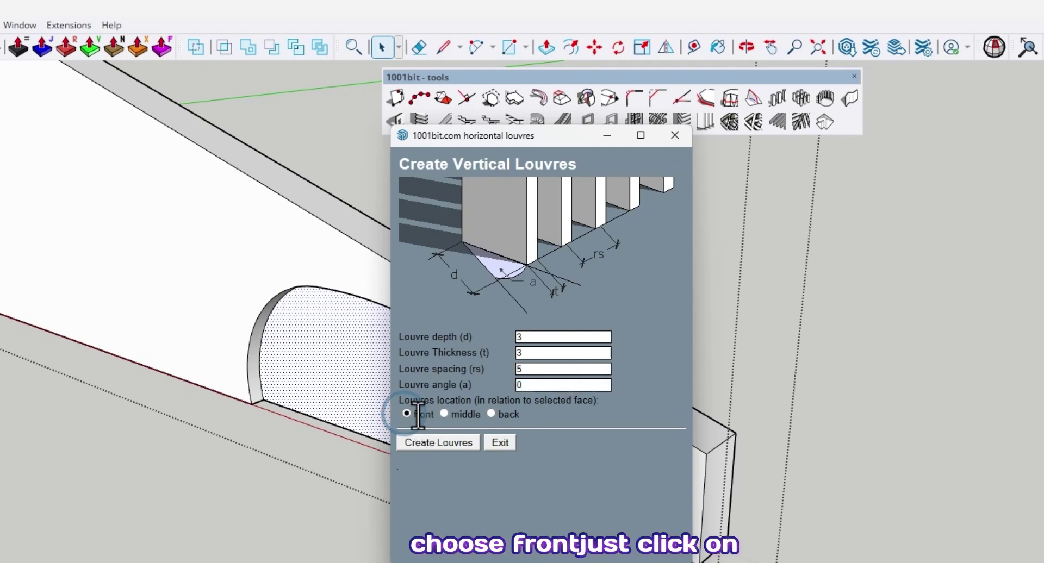
left_click(449, 449)
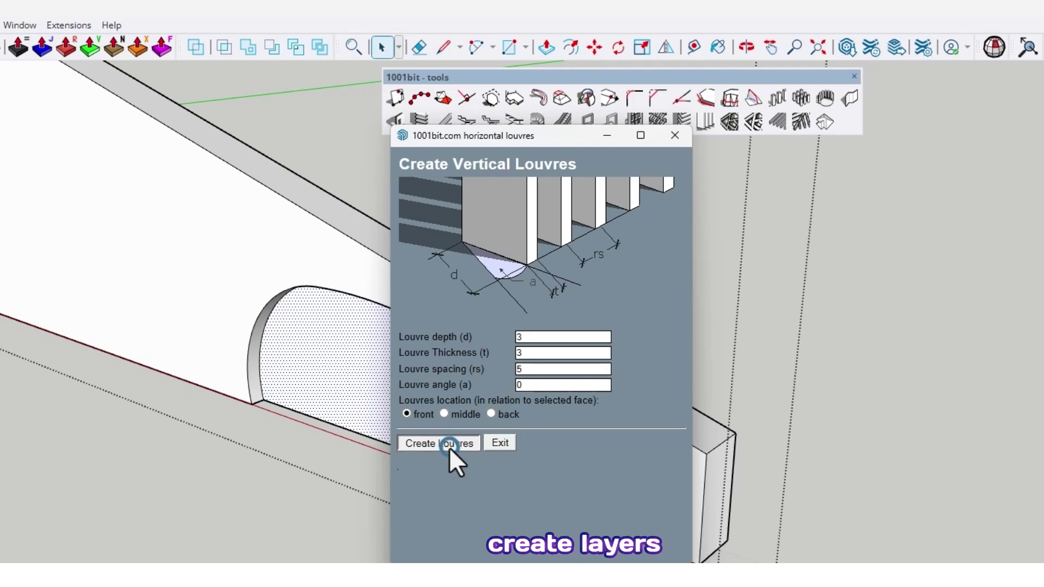
Orbit around the newly built louvres to inspect the arched recess from several angles.
middle_click_drag(354, 416, 634, 383)
mouse_move(609, 281)
middle_mouse_down()
mouse_move(668, 237)
mouse_move(569, 246)
mouse_move(573, 279)
mouse_move(474, 305)
mouse_move(701, 282)
mouse_move(485, 310)
mouse_move(501, 182)
mouse_move(494, 252)
mouse_move(517, 275)
mouse_move(595, 282)
mouse_move(489, 356)
mouse_move(603, 342)
mouse_move(449, 396)
mouse_move(440, 388)
mouse_move(624, 354)
mouse_move(792, 343)
mouse_move(438, 403)
middle_mouse_up()
scroll(488, 354, "up", 5)
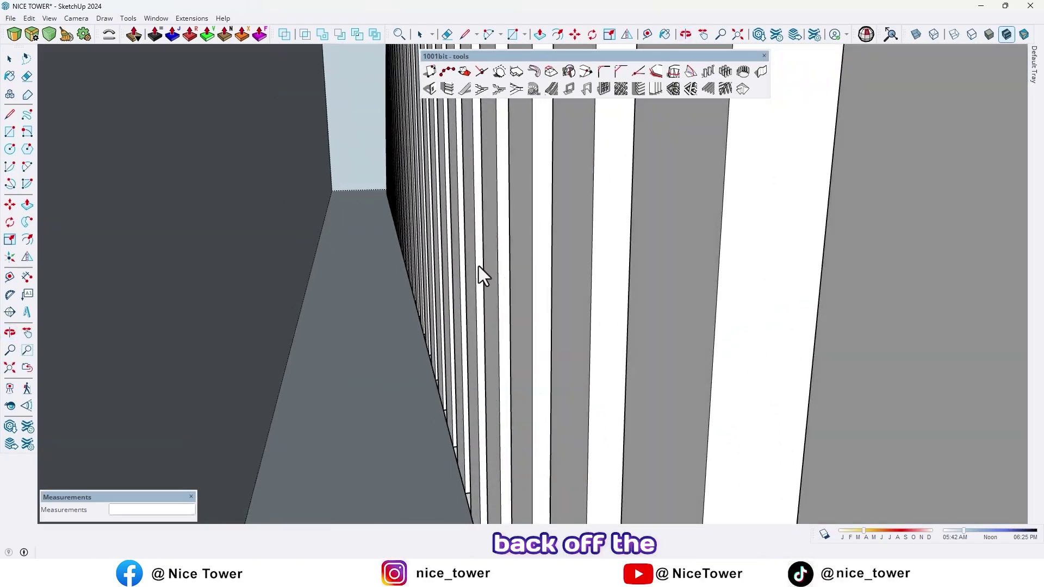
mouse_move(477, 273)
middle_mouse_down()
mouse_move(327, 284)
mouse_move(442, 245)
middle_mouse_up()
scroll(441, 244, "down", 5)
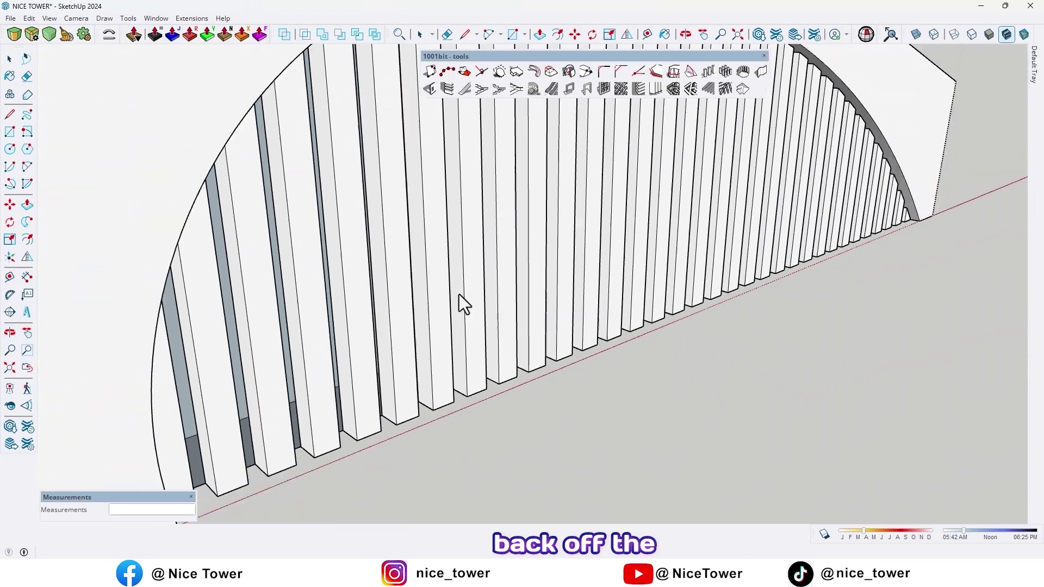
mouse_move(458, 294)
middle_mouse_down()
mouse_move(576, 275)
mouse_move(432, 269)
mouse_move(478, 272)
mouse_move(488, 325)
mouse_move(473, 272)
mouse_move(356, 228)
mouse_move(370, 222)
mouse_move(359, 228)
middle_mouse_up()
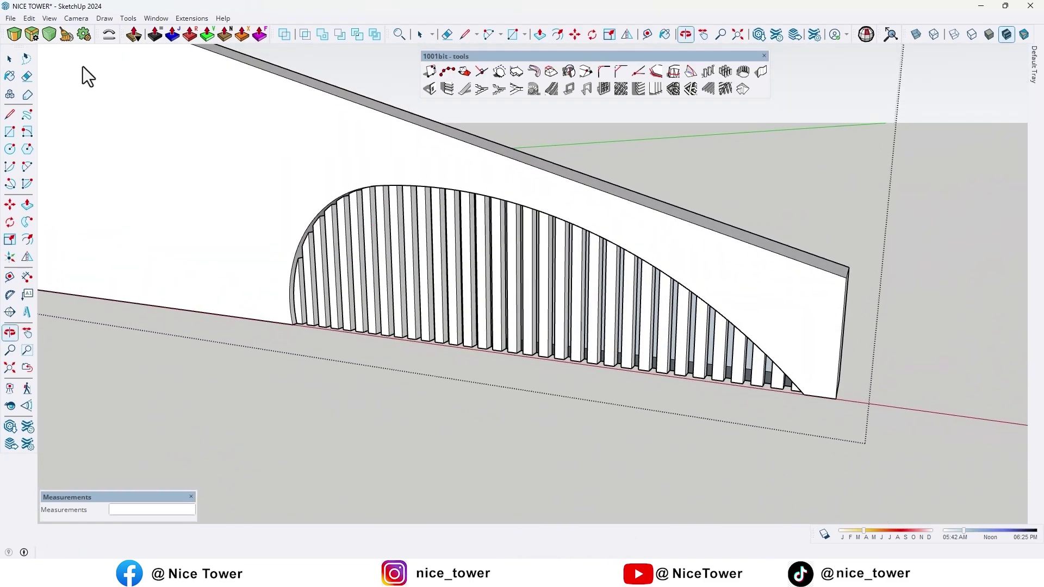
Paste the copied arched face back in its original position among the louvres.
left_click(29, 18)
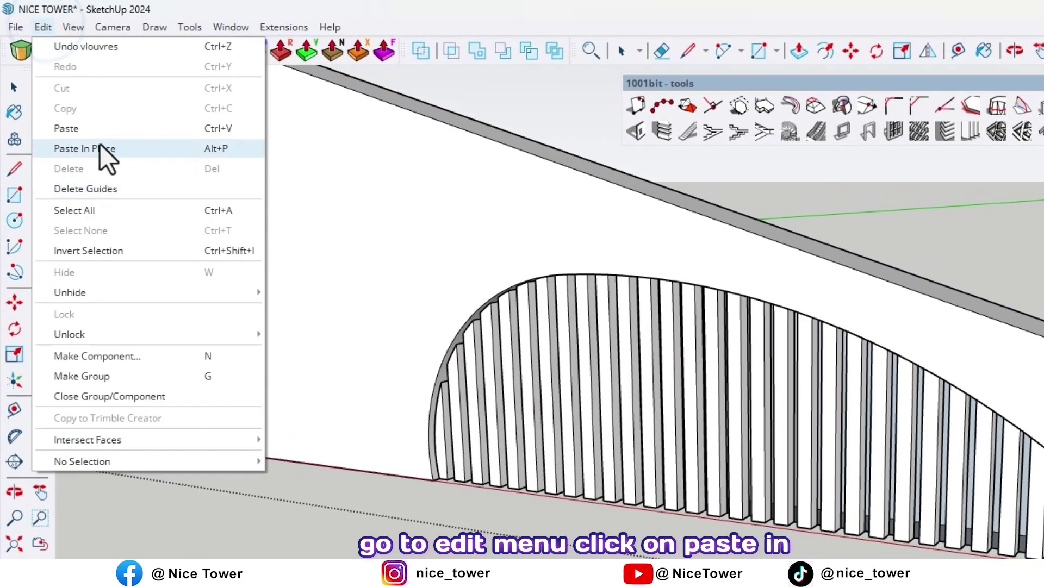
left_click(96, 147)
mouse_move(552, 439)
middle_mouse_down()
mouse_move(890, 410)
mouse_move(1014, 498)
middle_mouse_up()
scroll(525, 466, "up", 5)
middle_click_drag(526, 466, 519, 449)
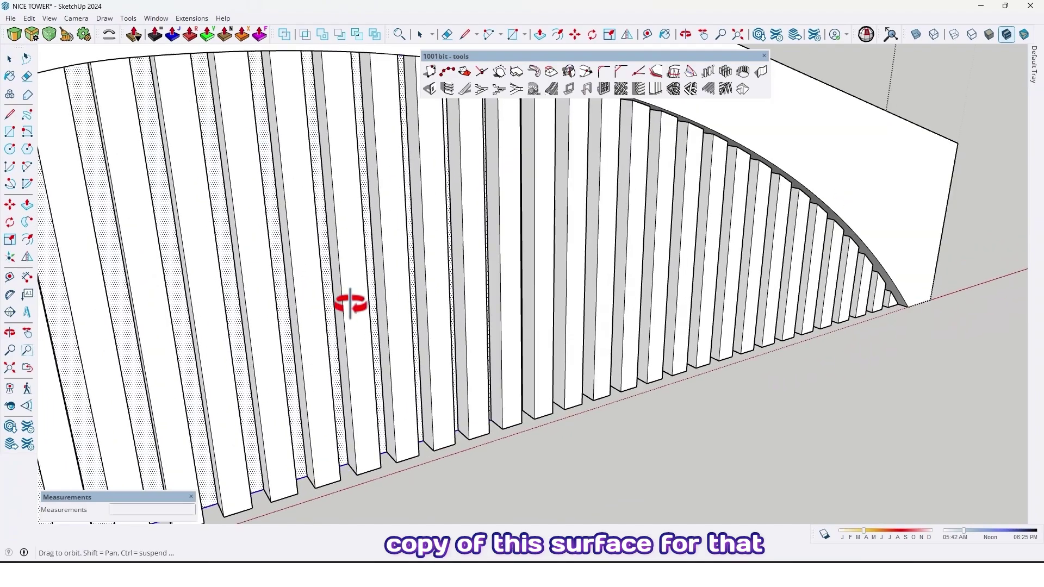
mouse_move(350, 303)
middle_mouse_down()
mouse_move(393, 276)
mouse_move(267, 269)
middle_mouse_up()
scroll(387, 242, "down", 4)
middle_click_drag(387, 242, 265, 246)
scroll(265, 246, "up", 3)
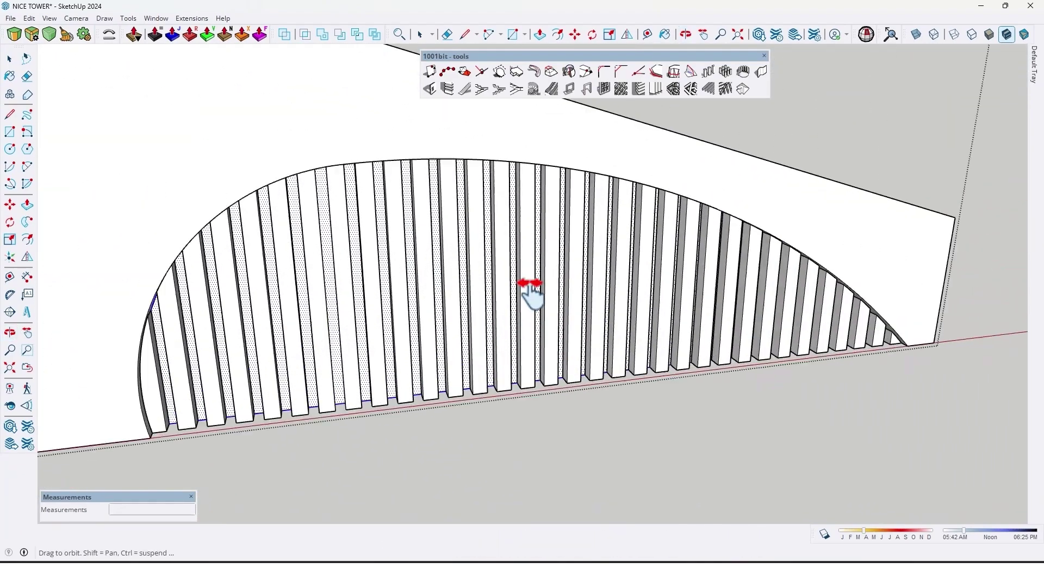
mouse_move(531, 288)
middle_mouse_down()
mouse_move(344, 293)
mouse_move(400, 213)
middle_mouse_up()
scroll(344, 293, "down", 3)
scroll(391, 220, "up", 2)
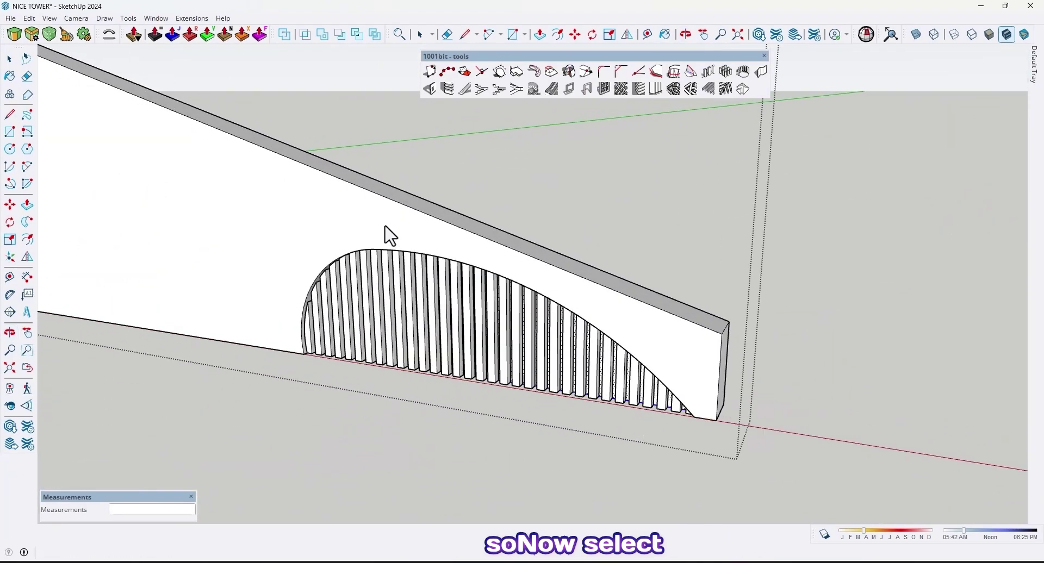
Select everything: the wedge panel together with all its louvres.
key("space")
key("ctrl+a")
scroll(385, 226, "down", 3)
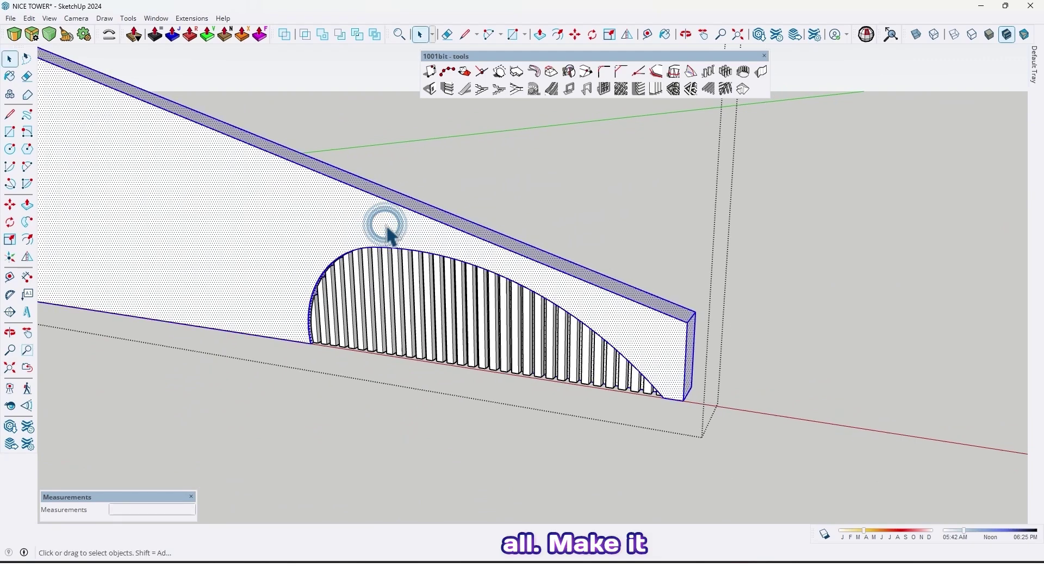
Make the selected panel and louvres into a single group.
right_click(386, 228)
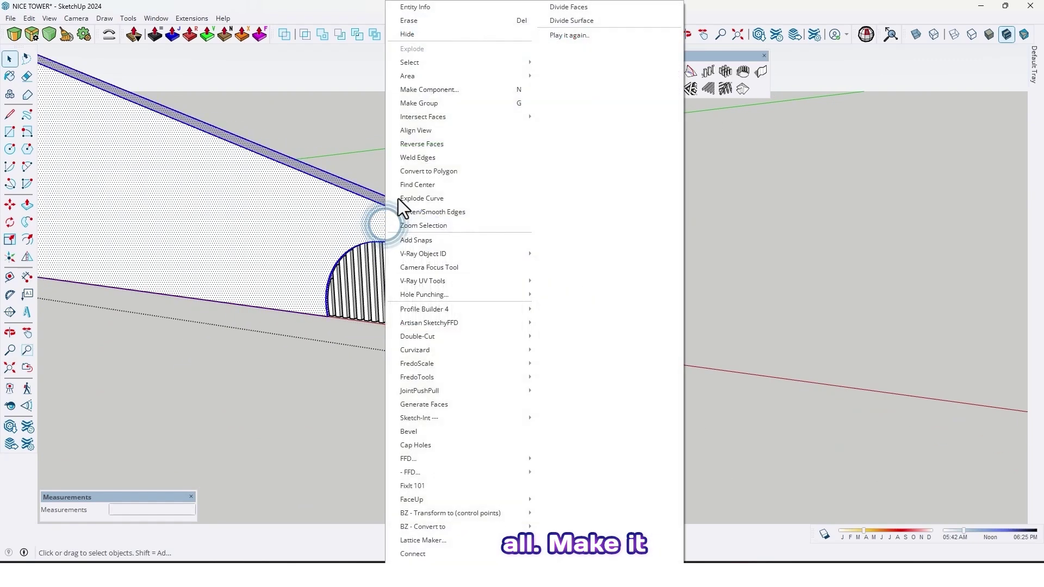
left_click(422, 103)
scroll(441, 342, "up", 3)
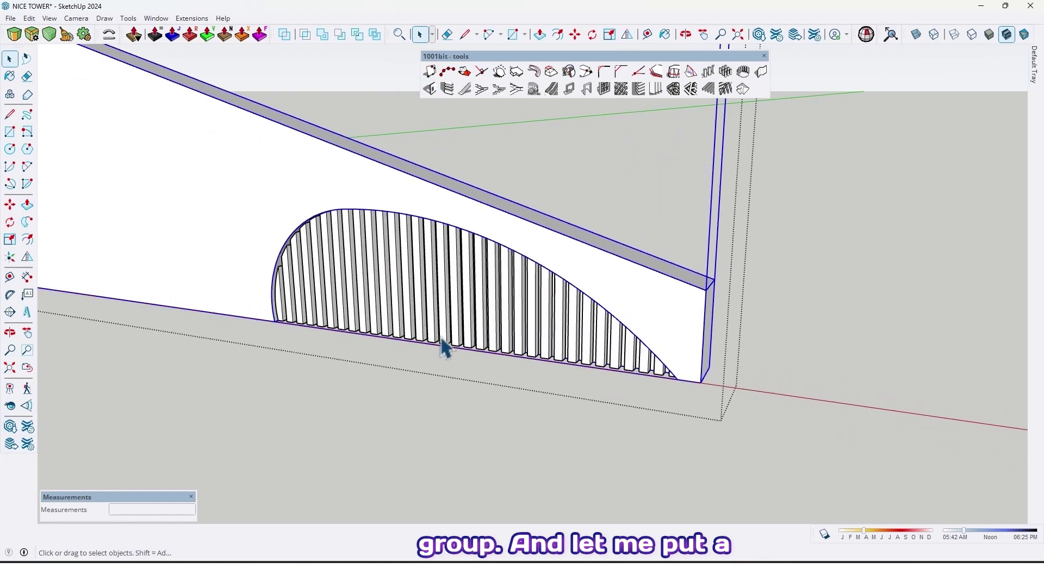
Paint the louvres with a wood texture, then deselect the panel group.
key("b")
left_click(445, 277)
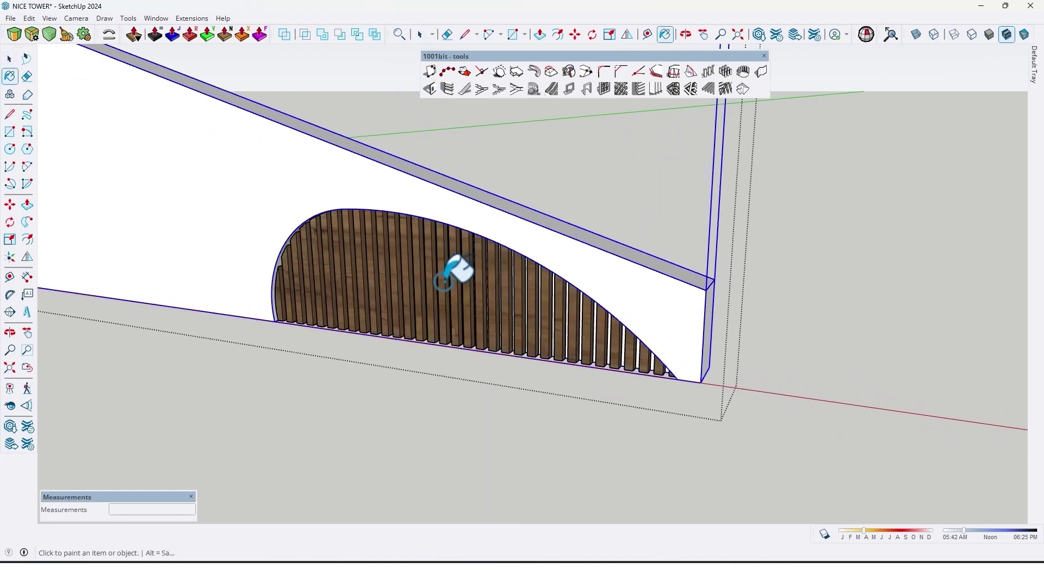
middle_click_drag(457, 269, 521, 299)
key("Escape")
scroll(536, 329, "down", 4)
left_click(575, 414)
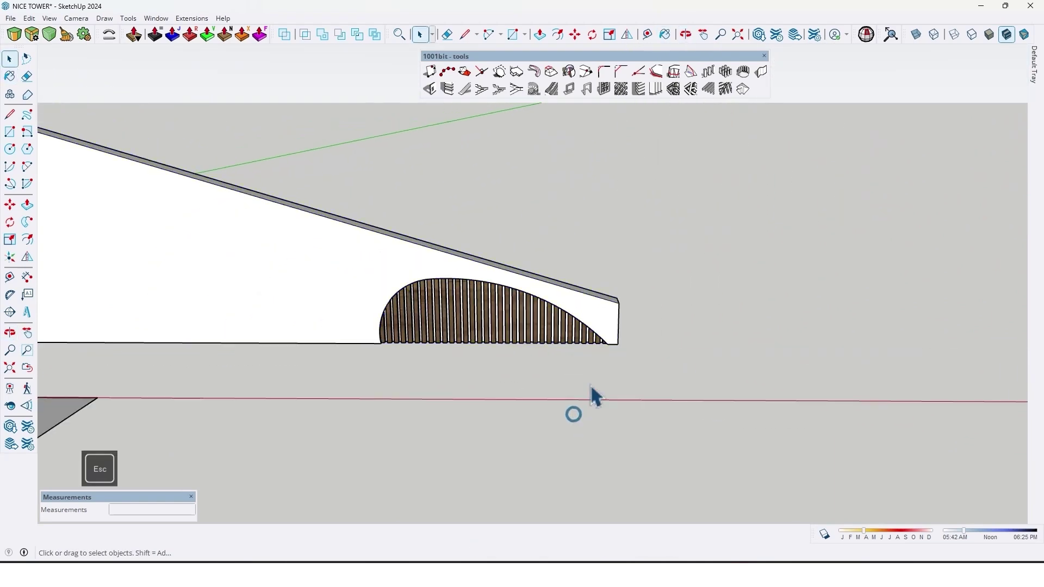
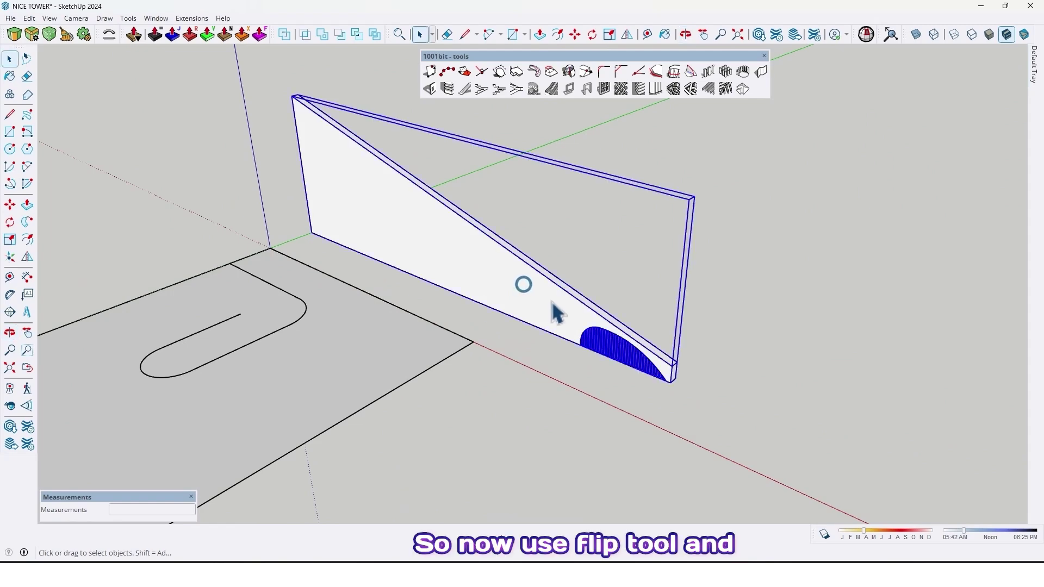
Flip the selected triangular wall across the green plane, front to back.
scroll(551, 303, "up", 2)
middle_click_drag(549, 300, 483, 307, "shift")
left_click(28, 257)
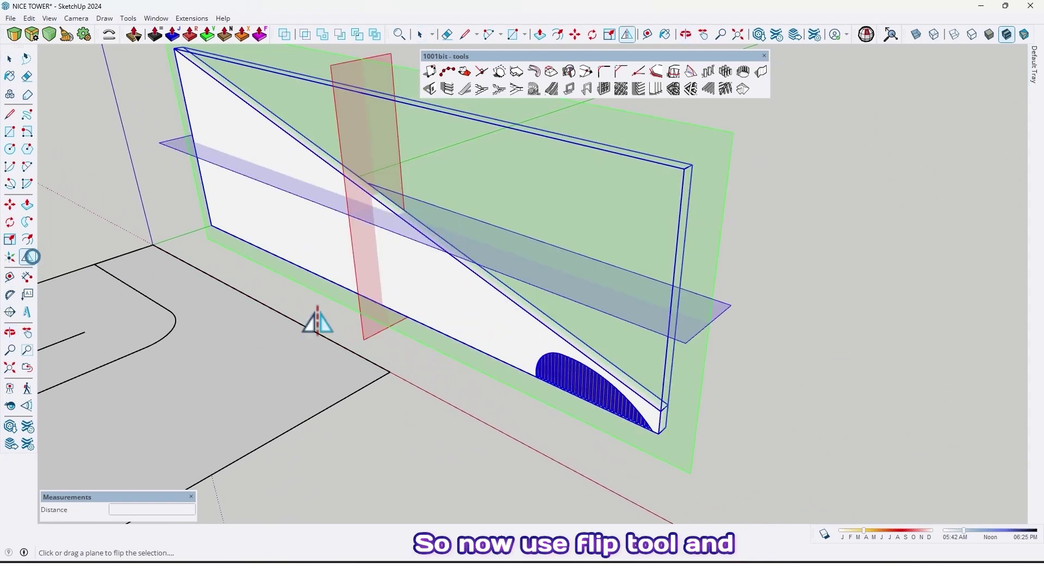
left_click(723, 151)
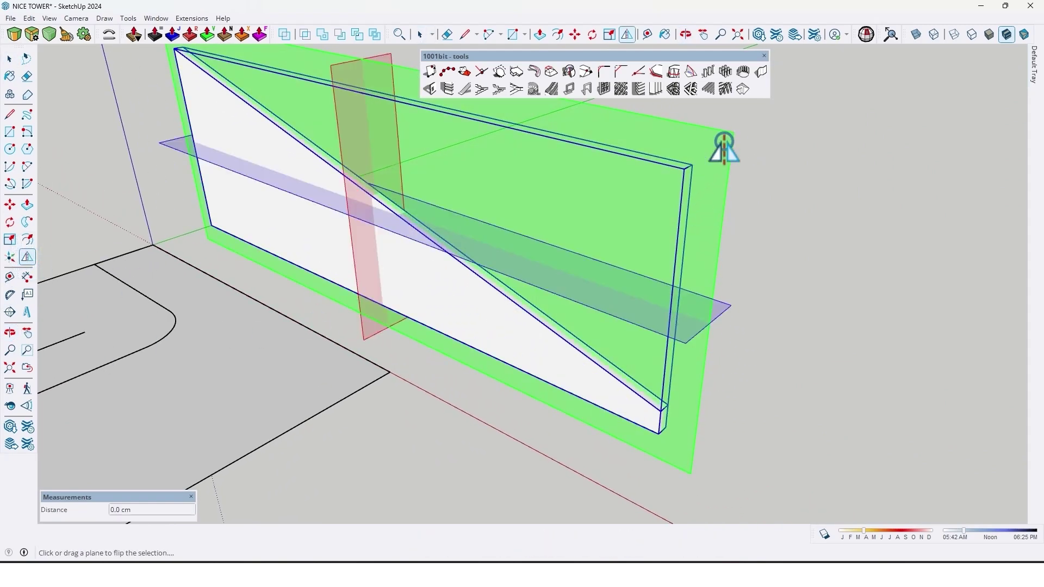
key("space")
middle_click_drag(809, 398, 560, 356)
left_click(763, 376)
Draw a 900 cm line along the wall's base.
scroll(405, 295, "up", 4)
middle_click_drag(364, 290, 321, 302)
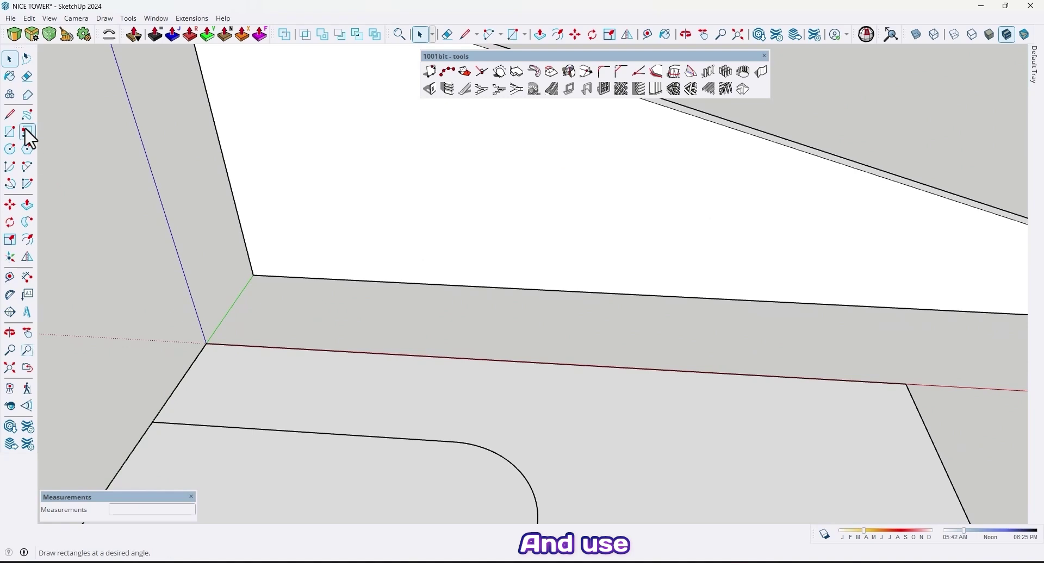
scroll(256, 271, "up", 4)
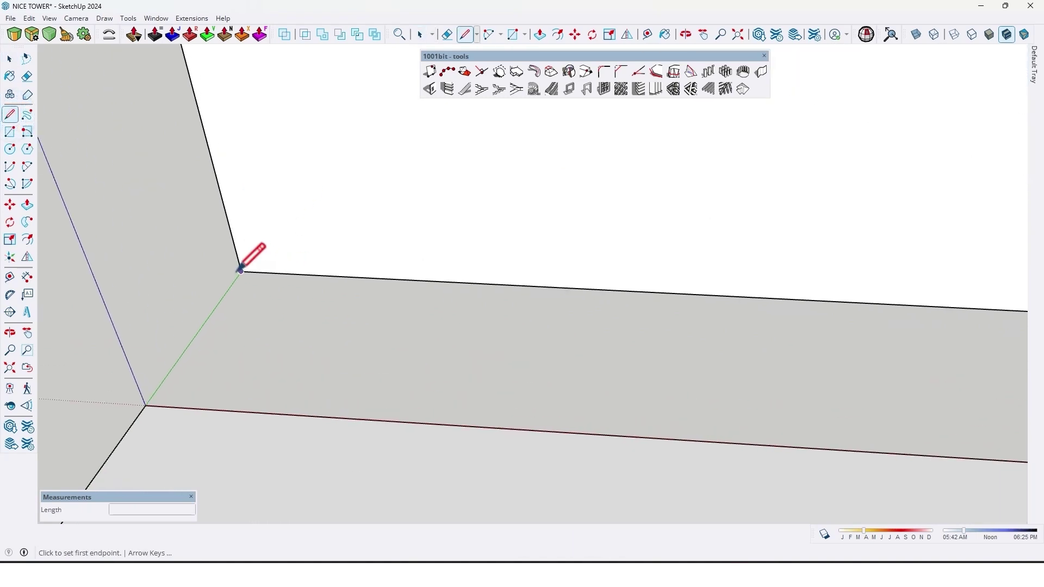
middle_click_drag(706, 286, 502, 301)
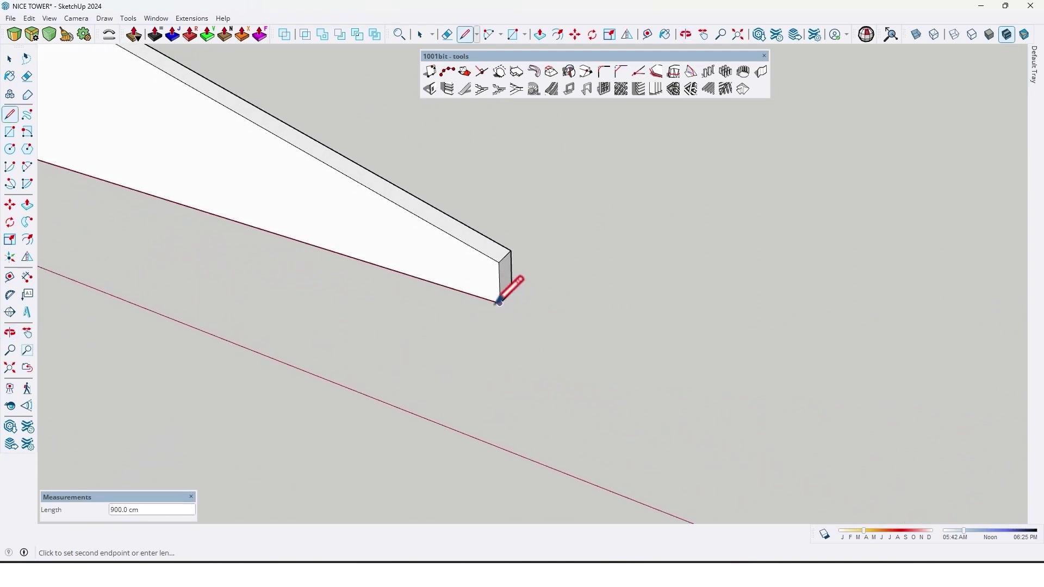
scroll(500, 303, "up", 2)
key("space")
Move the wall panel 2.2 cm along the green axis, off the base line.
middle_click_drag(416, 333, 326, 321)
mouse_move(471, 289)
middle_mouse_down()
mouse_move(447, 290)
mouse_move(465, 276)
middle_mouse_up()
left_click(469, 272)
scroll(488, 295, "up", 2)
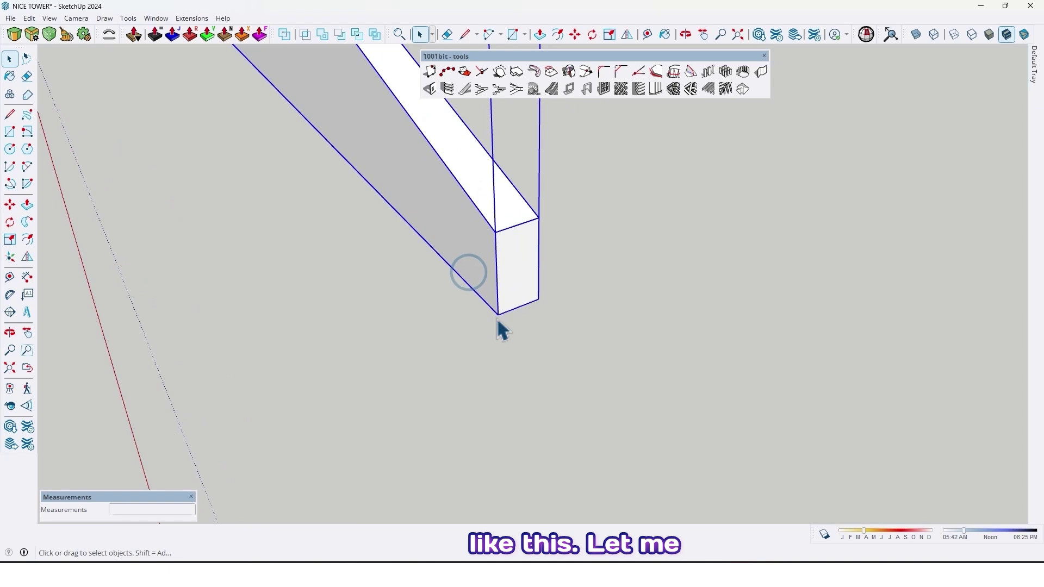
key("m")
left_click(491, 359)
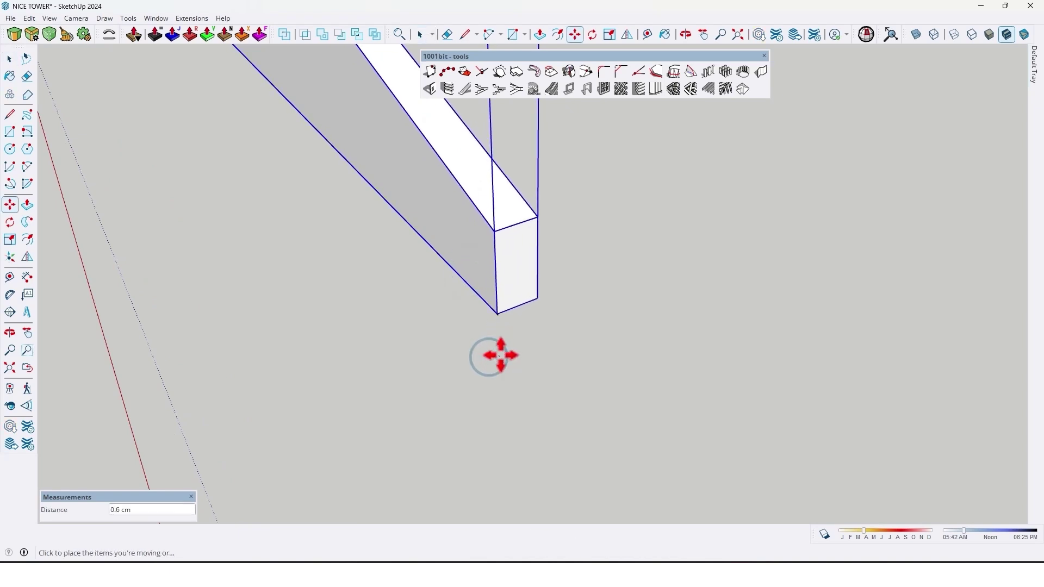
key("Left")
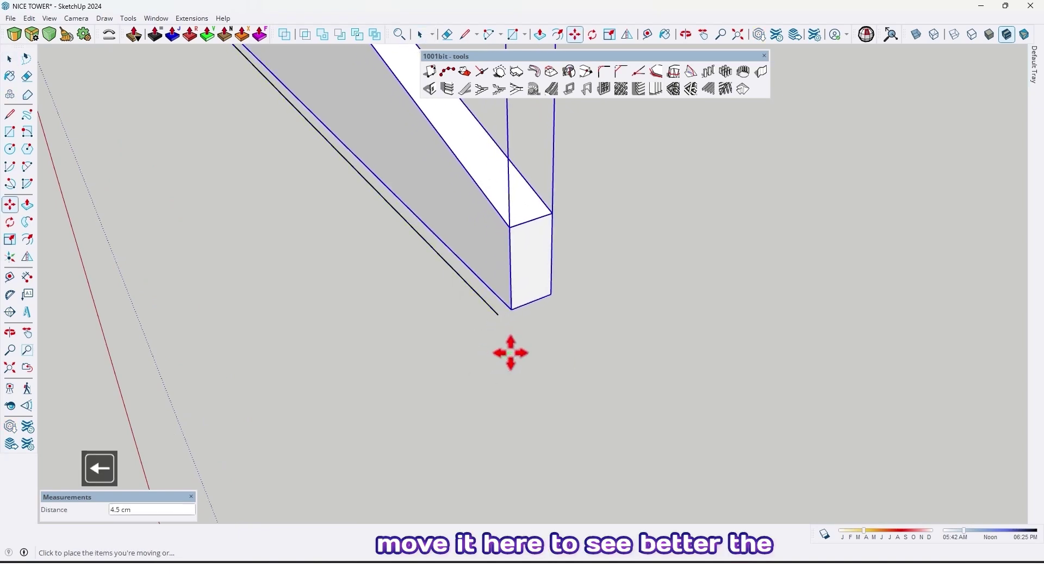
left_click(505, 350)
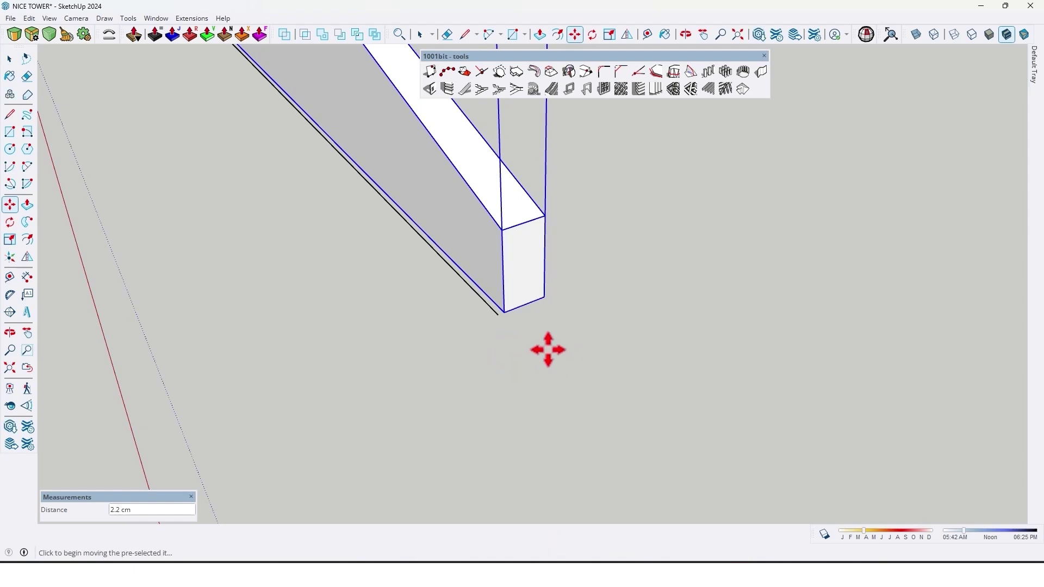
scroll(529, 342, "down", 5)
middle_click_drag(517, 340, 805, 375)
key("space")
left_click(539, 364)
middle_click_drag(804, 375, 430, 239, "shift")
scroll(421, 267, "down", 4)
middle_click_drag(415, 295, 413, 326)
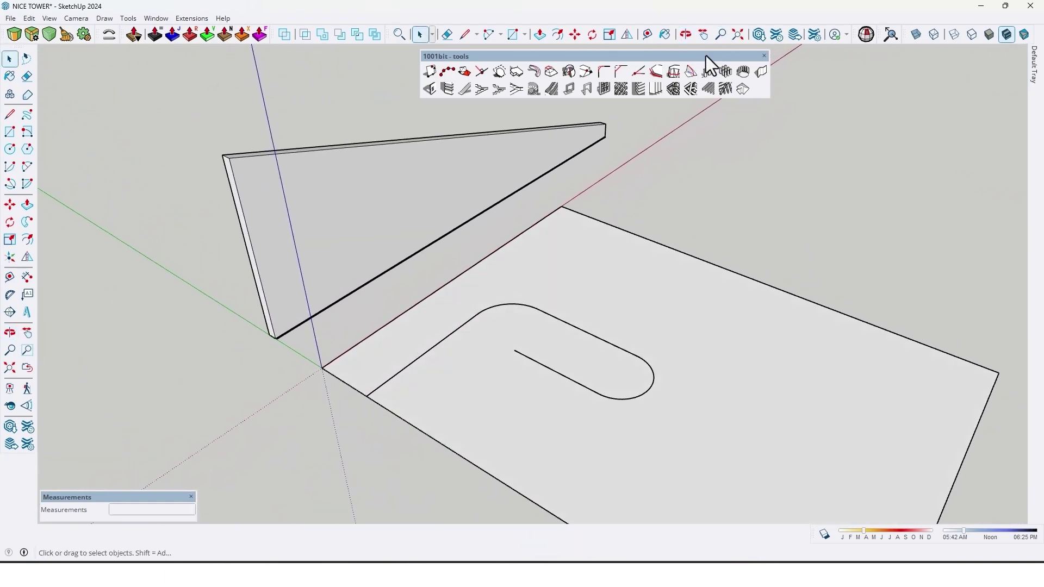
Close the 1001bit tools toolbar and look around the triangular wall.
left_click(765, 55)
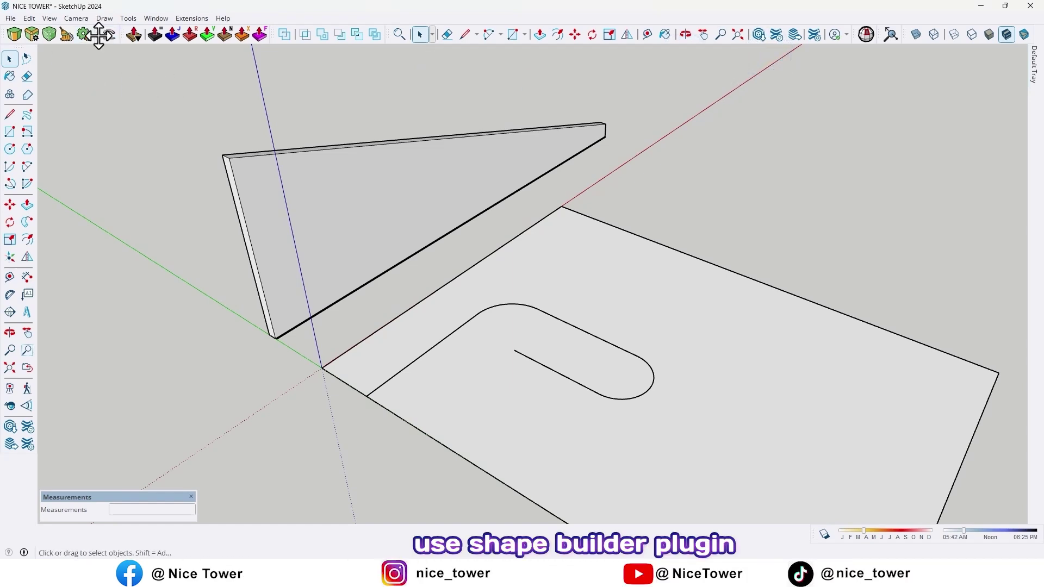
triple_click(373, 185)
middle_click_drag(289, 205, 217, 230)
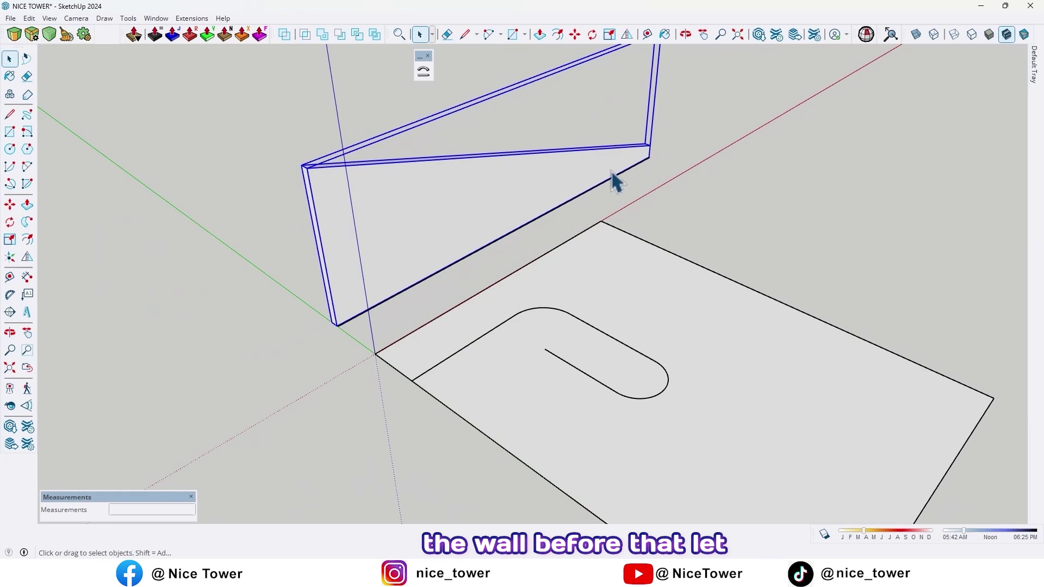
left_click(677, 181)
middle_click_drag(677, 180, 713, 155)
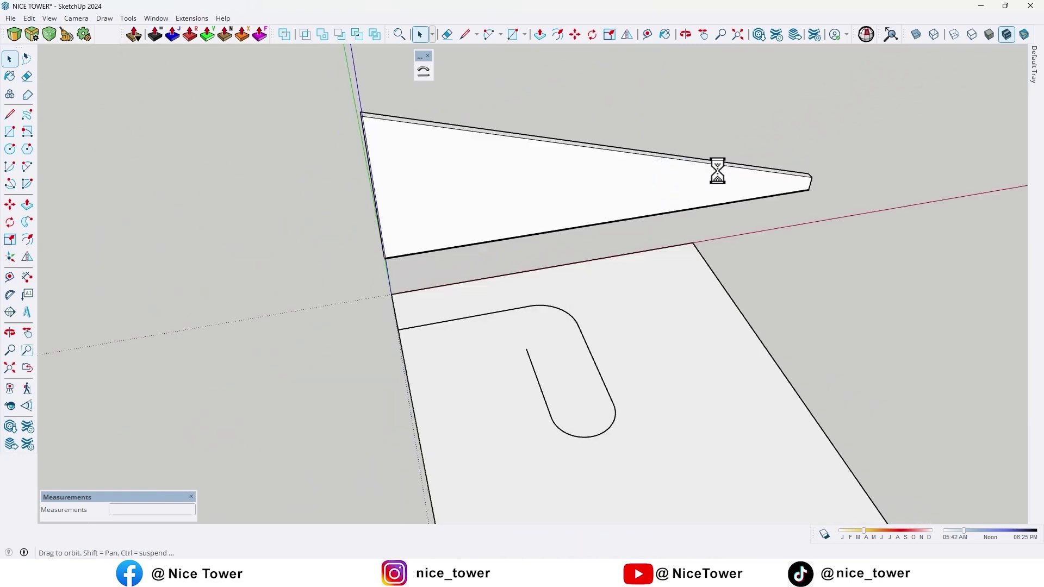
Open the wall group, then its inner solid panel group, for editing.
scroll(755, 177, "up", 3)
middle_click_drag(757, 182, 608, 196)
scroll(690, 315, "down", 3)
middle_click_drag(696, 324, 390, 256, "shift")
double_click(389, 272)
scroll(388, 272, "up", 2)
double_click(388, 272)
scroll(388, 273, "down", 2)
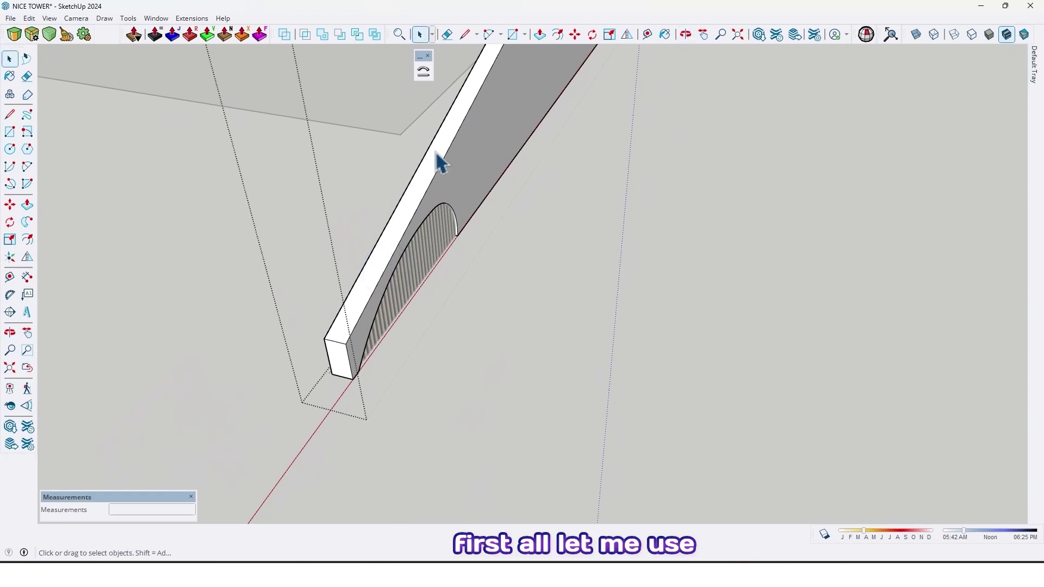
Fillet both top edges of the panel at 7 cm radius with 24 segments.
left_click_drag(7, 38, 46, 67)
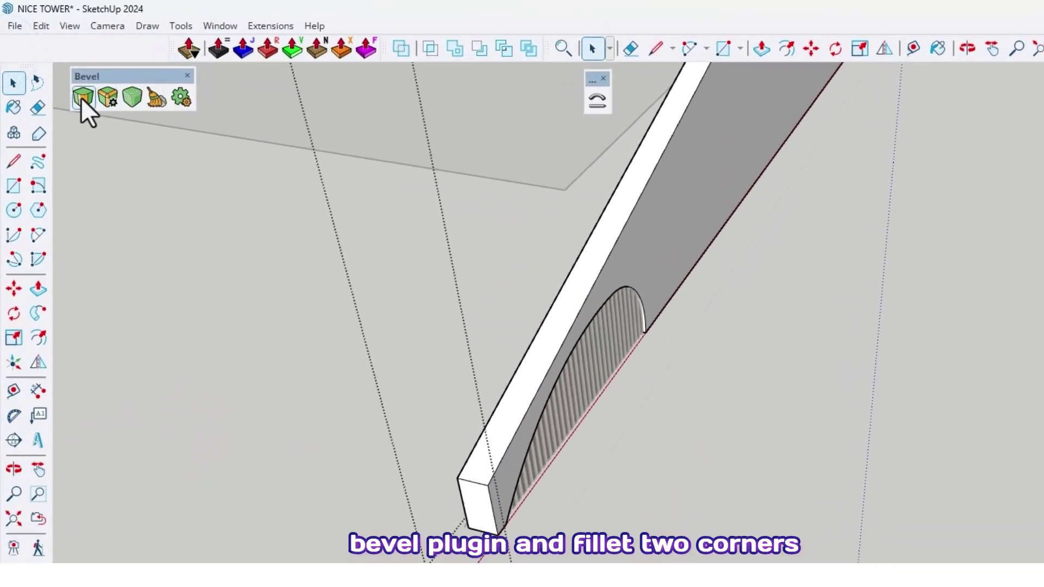
left_click(83, 98)
scroll(530, 427, "up", 2)
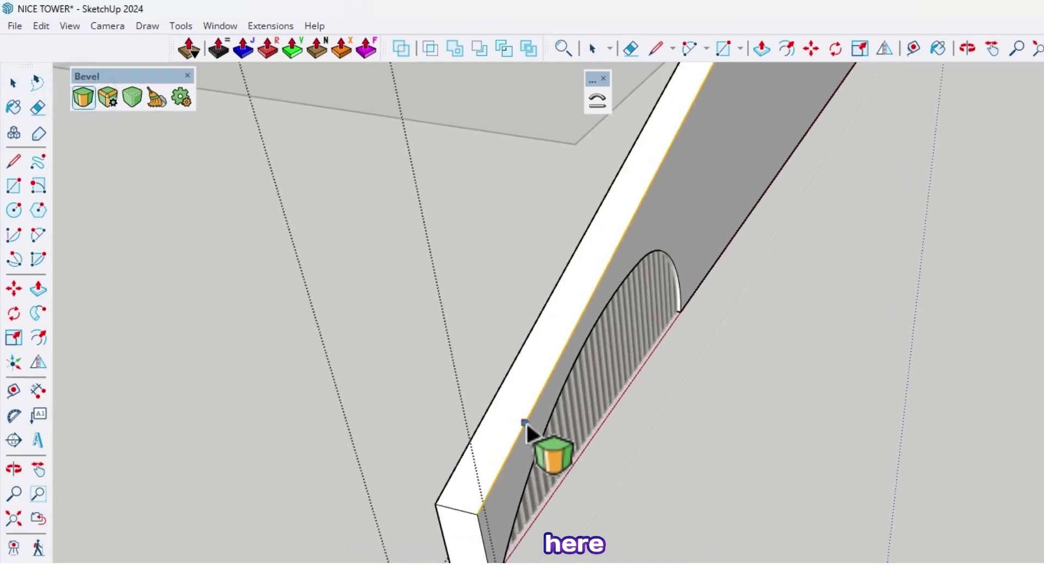
left_click(509, 424)
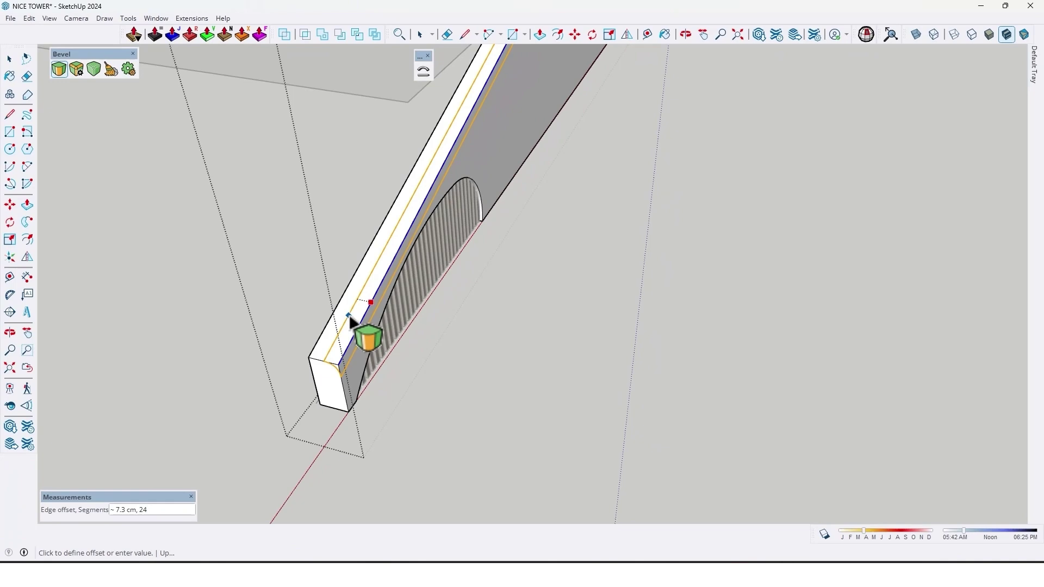
middle_click_drag(349, 314, 598, 301)
left_click(597, 301)
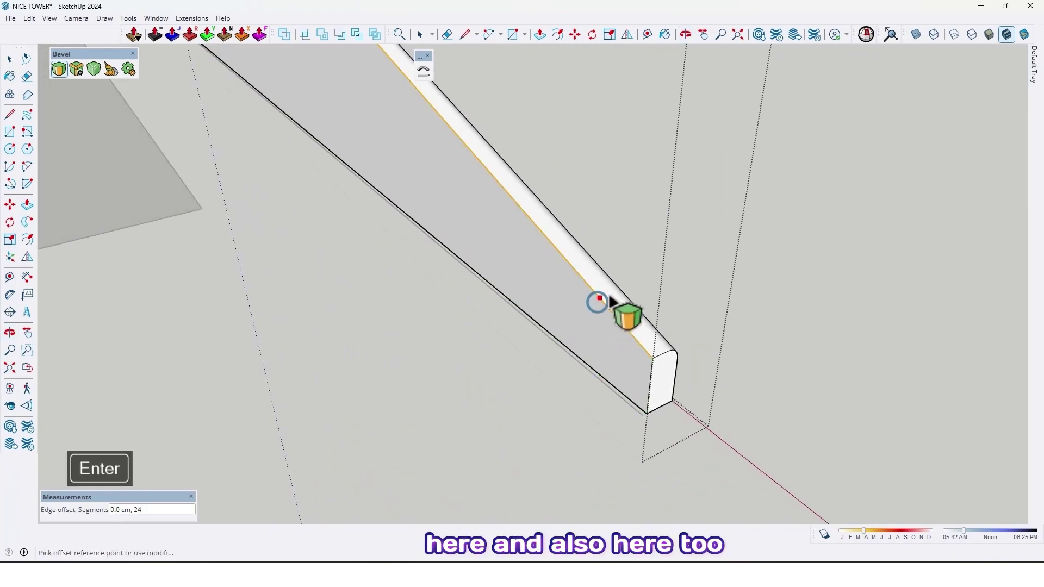
key("Return")
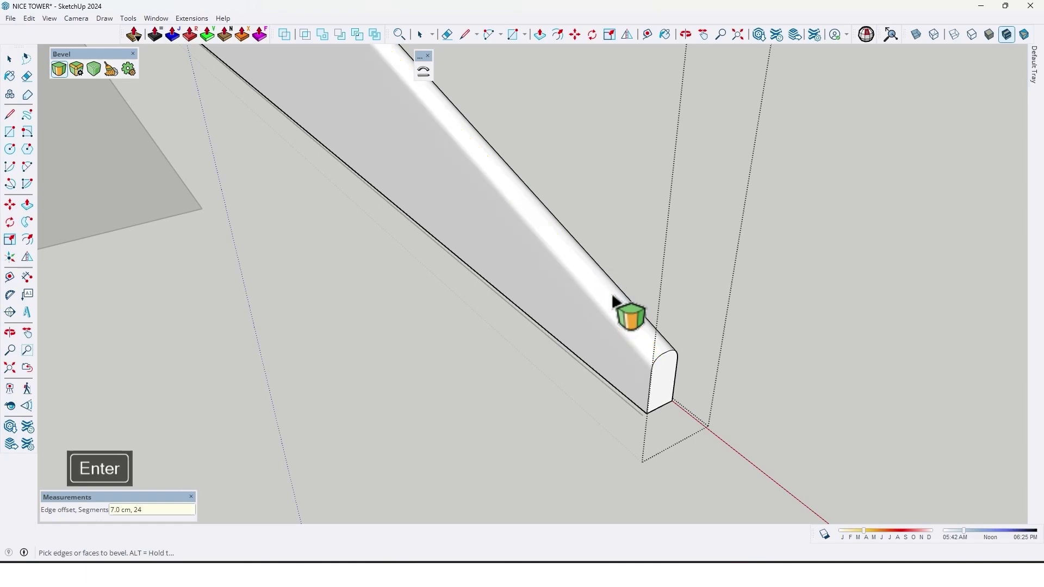
middle_click_drag(816, 314, 347, 190)
key("Escape")
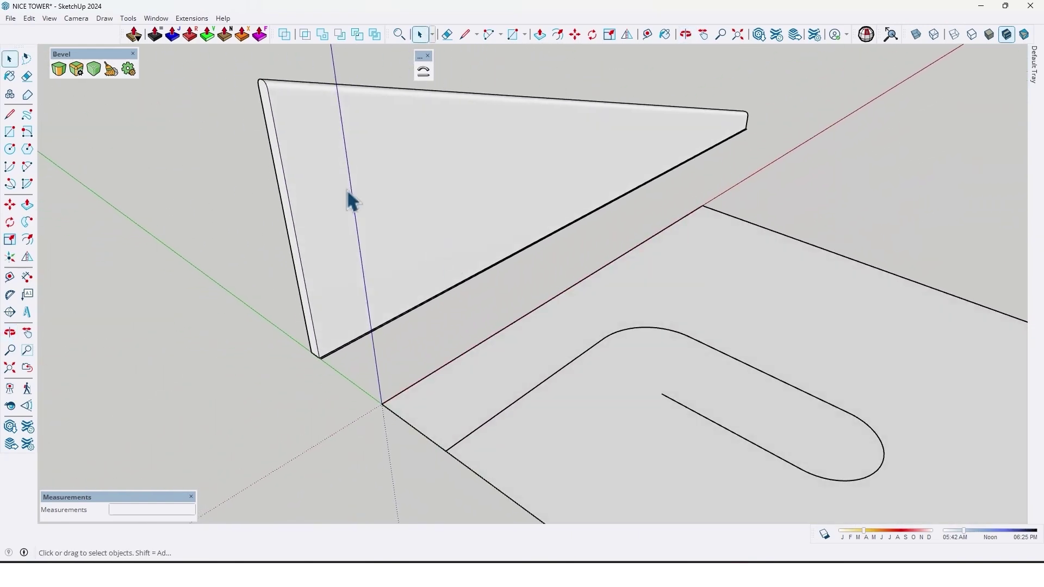
Dock the Bevel toolbar and select the triangular wall.
left_click_drag(75, 56, 37, 19)
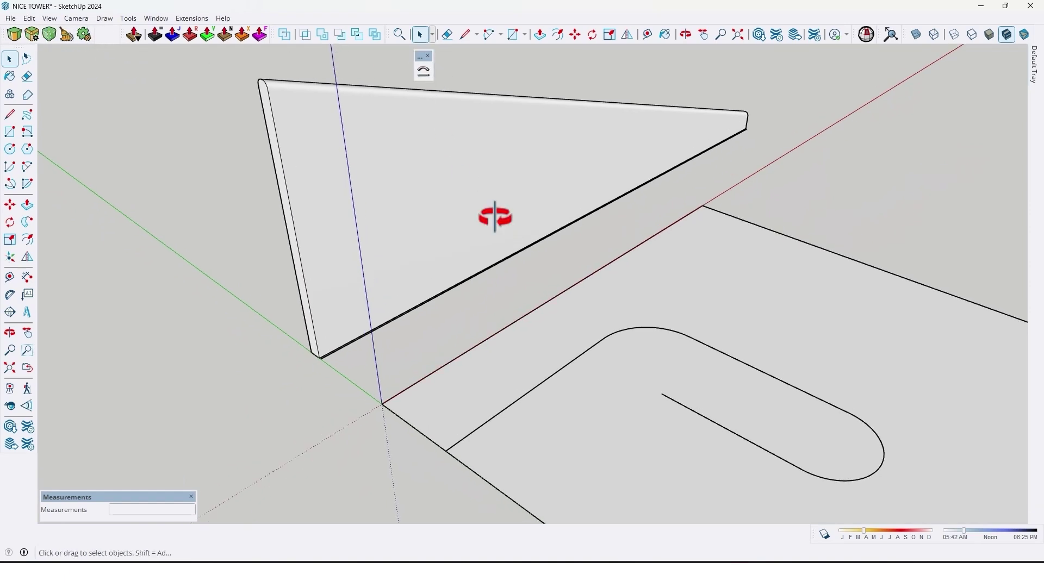
middle_click_drag(494, 218, 499, 185)
left_click(457, 217)
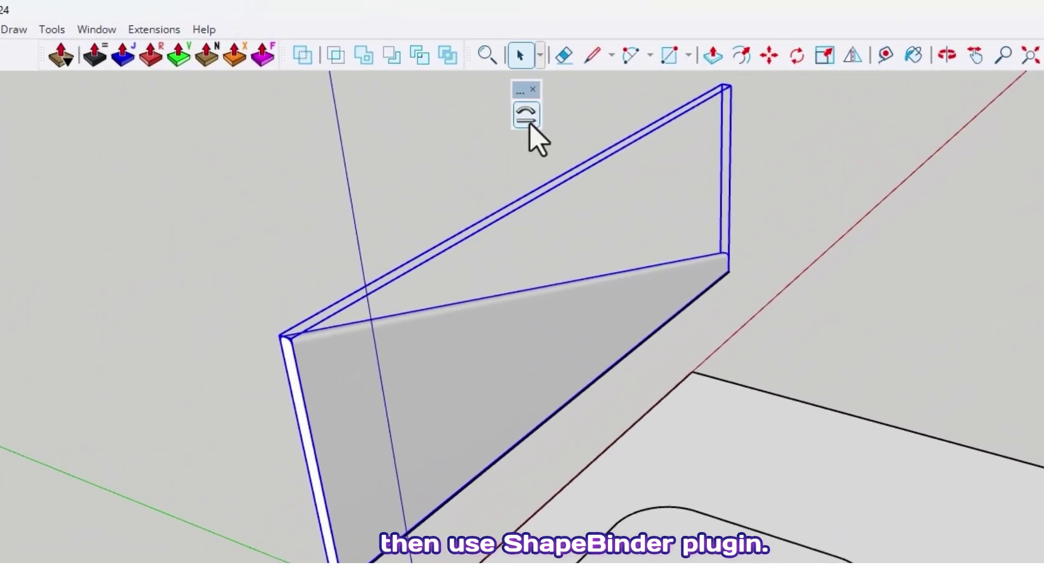
Start Shape Bender on the wall, using its straight bottom edge as reference line.
left_click(527, 123)
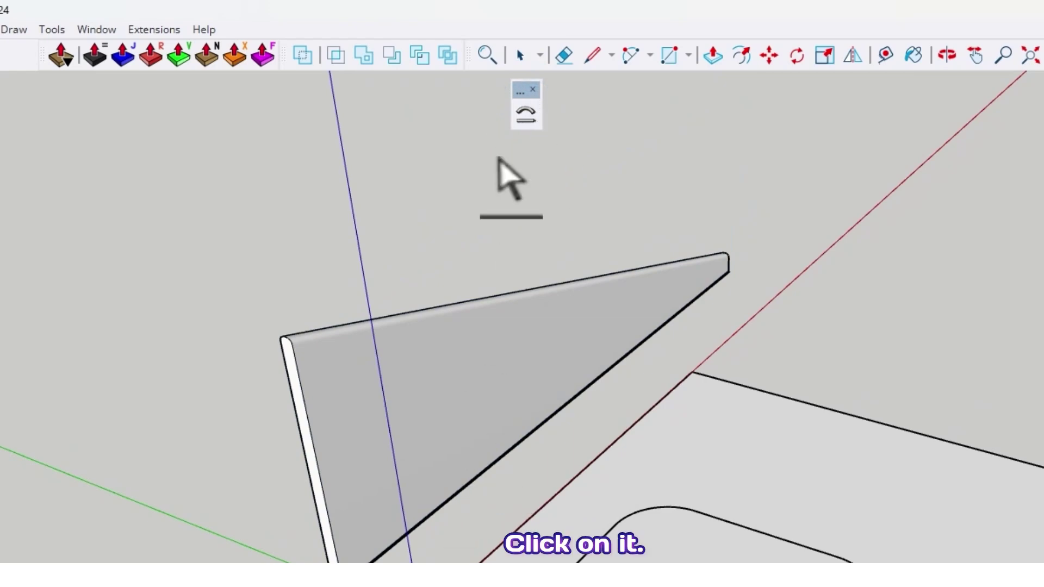
scroll(435, 522, "up", 5)
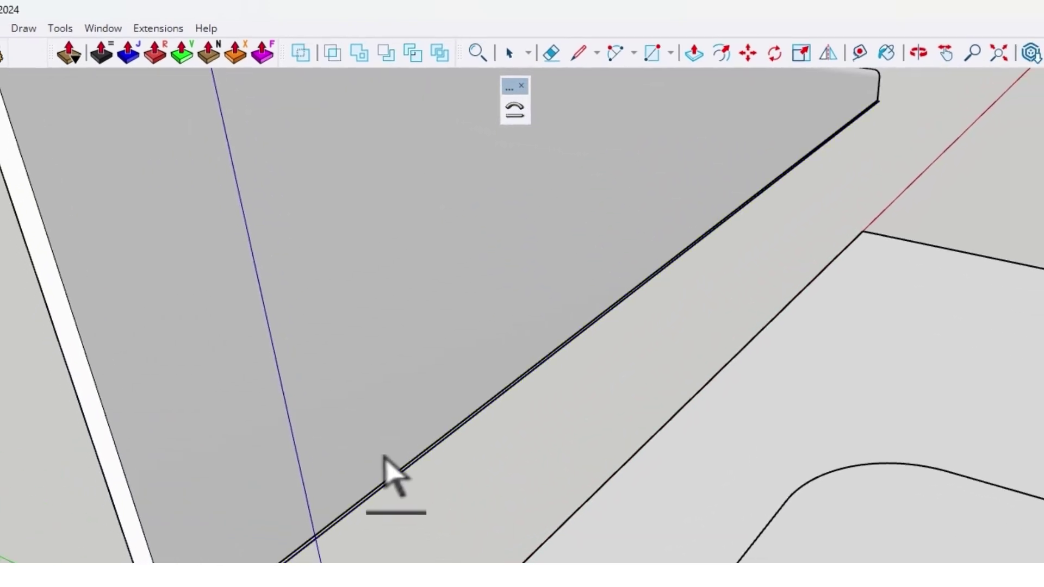
left_click(392, 500)
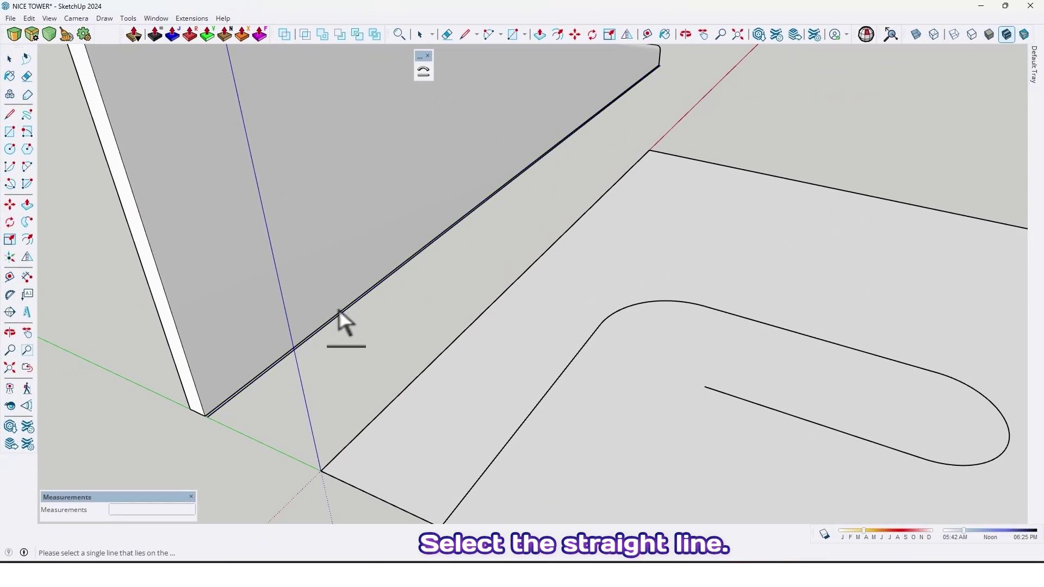
left_click(341, 306)
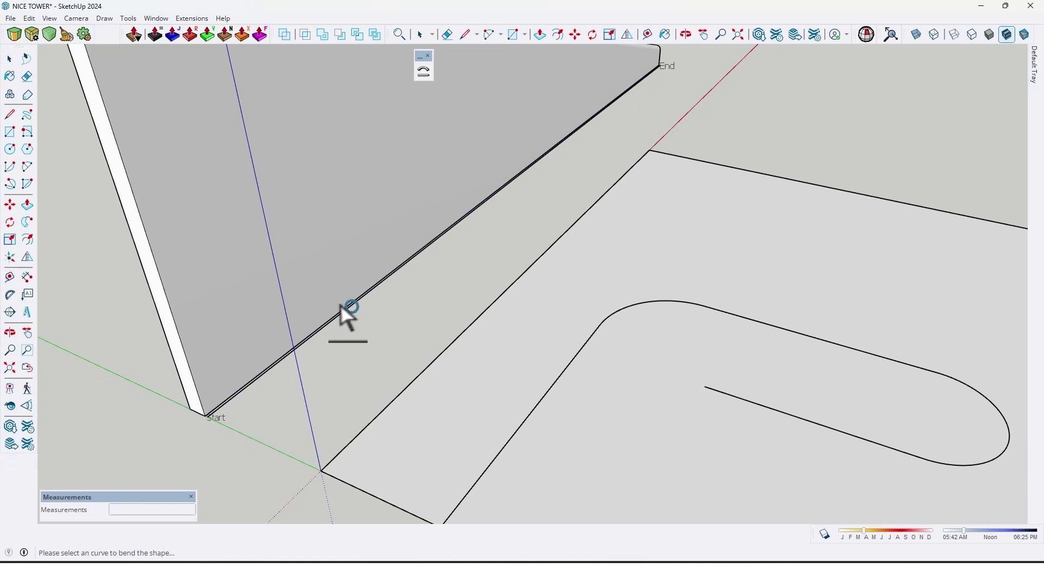
scroll(348, 315, "down", 5)
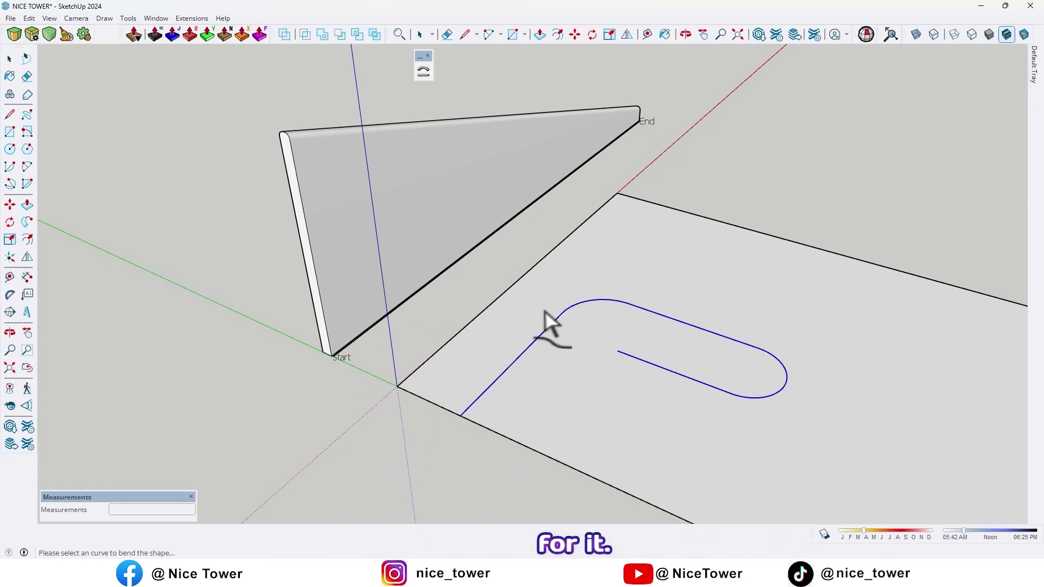
Choose the floor's U-shaped curve as the bend path and review the preview.
left_click(541, 347)
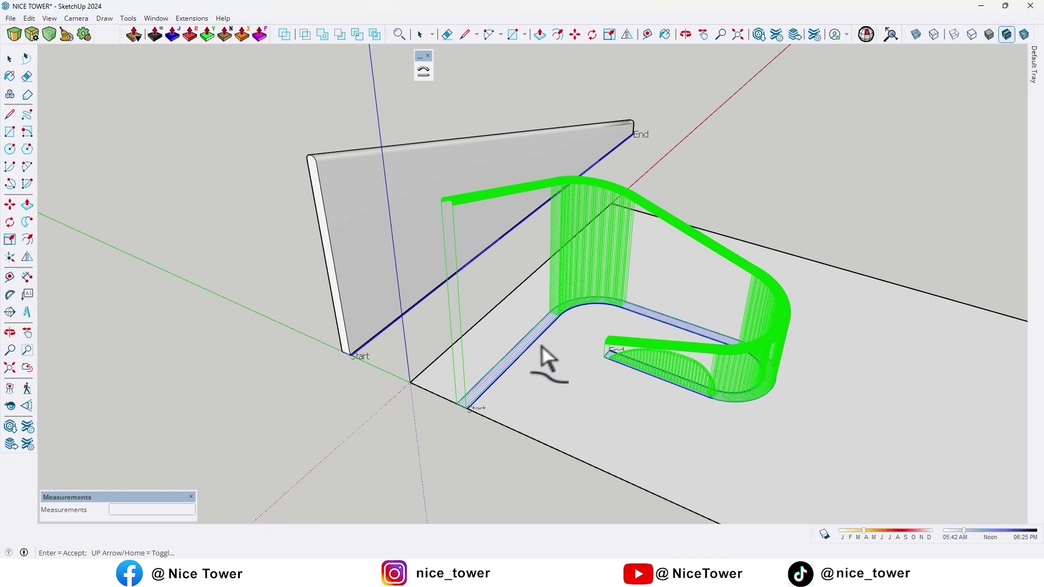
scroll(541, 346, "down", 2)
middle_click_drag(572, 349, 593, 389)
scroll(648, 324, "up", 2)
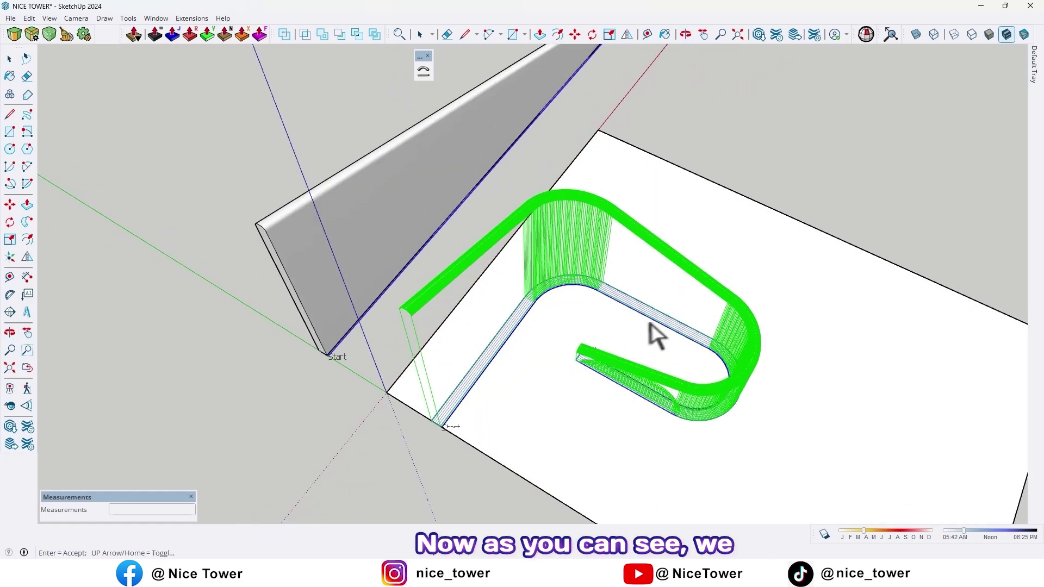
mouse_move(657, 336)
middle_mouse_down()
mouse_move(636, 454)
mouse_move(641, 366)
mouse_move(641, 446)
middle_mouse_up()
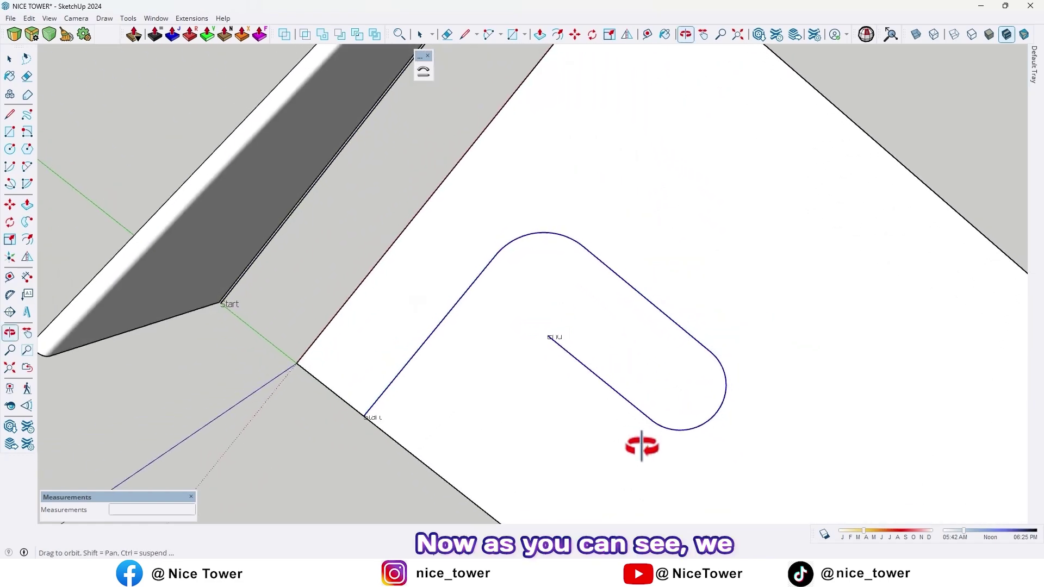
middle_click_drag(648, 383, 683, 173)
scroll(614, 278, "up", 2)
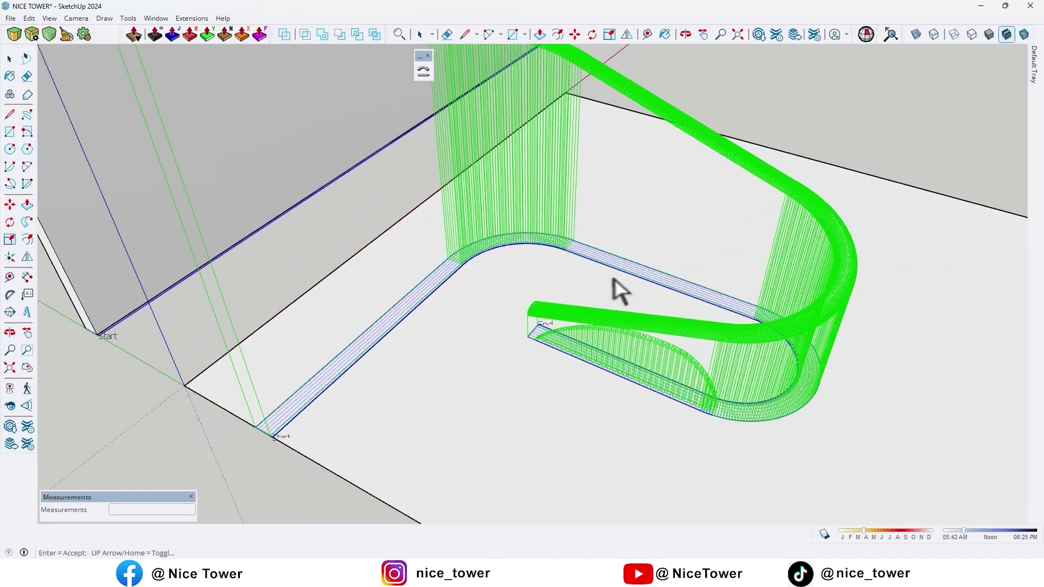
mouse_move(619, 291)
middle_mouse_down()
mouse_move(669, 278)
mouse_move(622, 294)
mouse_move(611, 319)
mouse_move(638, 337)
mouse_move(650, 317)
mouse_move(531, 361)
mouse_move(632, 342)
mouse_move(673, 239)
middle_mouse_up()
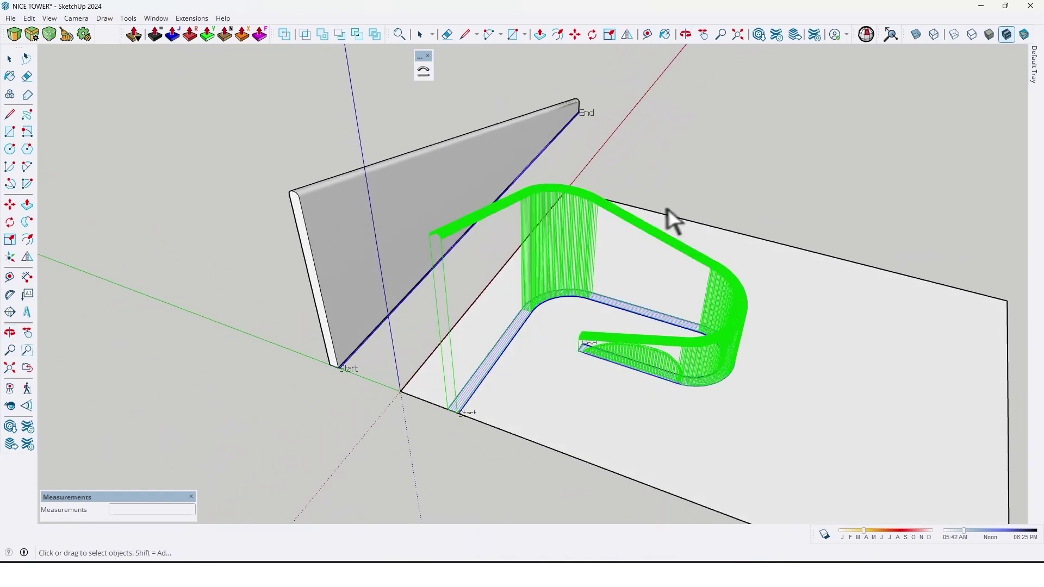
Accept the bend and inspect the curved wall and its walnut slats.
key("Return")
scroll(674, 348, "up", 6)
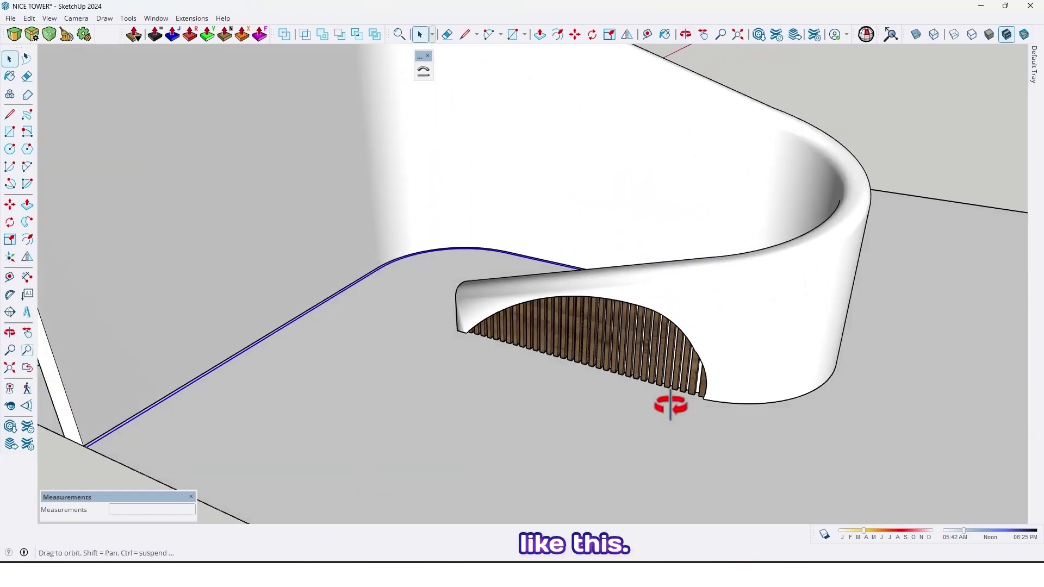
middle_click_drag(670, 405, 602, 402)
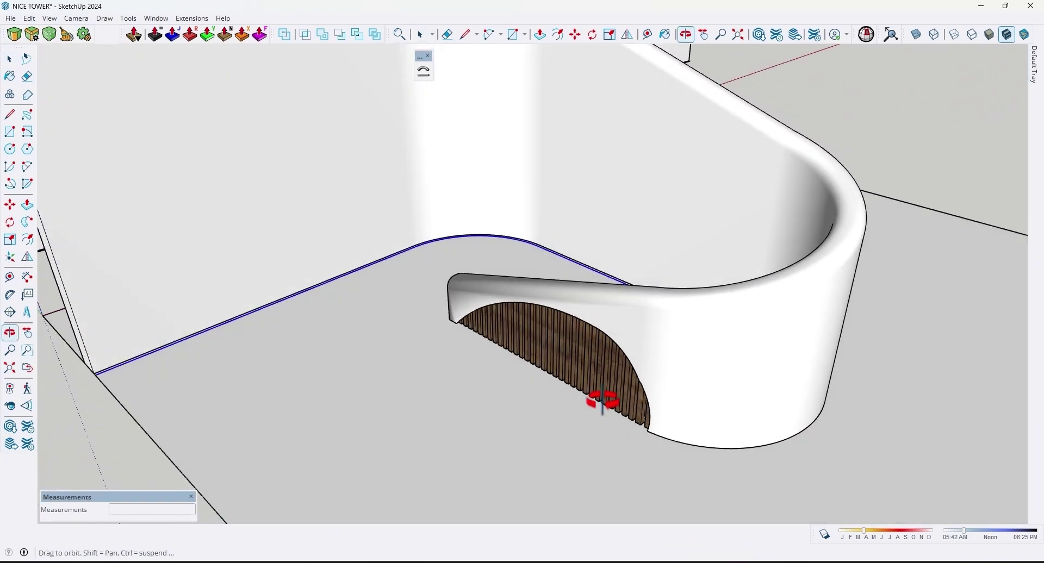
scroll(602, 401, "down", 5)
middle_click_drag(652, 375, 576, 373)
scroll(535, 323, "up", 6)
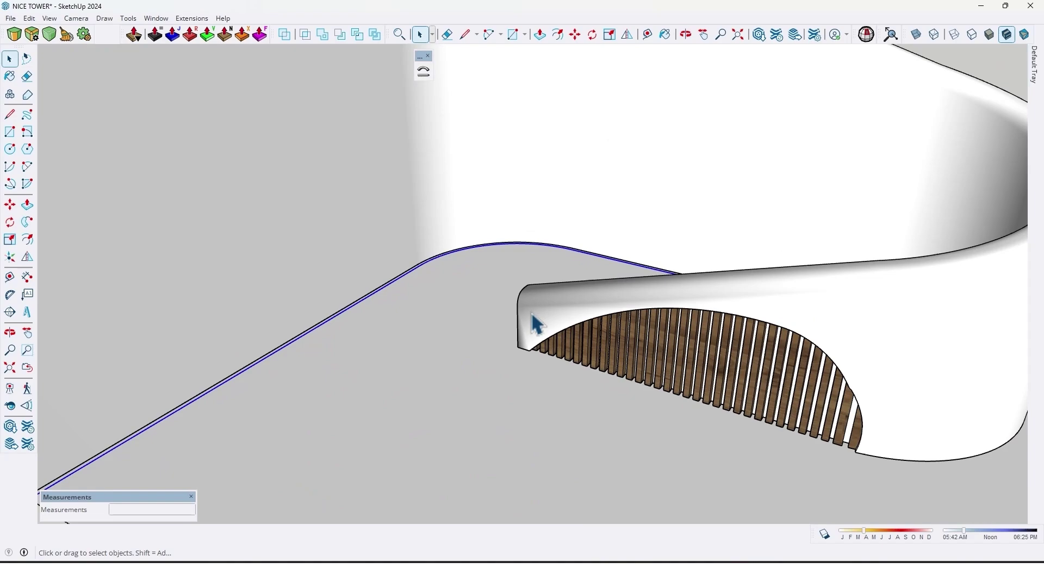
scroll(536, 324, "up", 3)
middle_click_drag(541, 315, 672, 343)
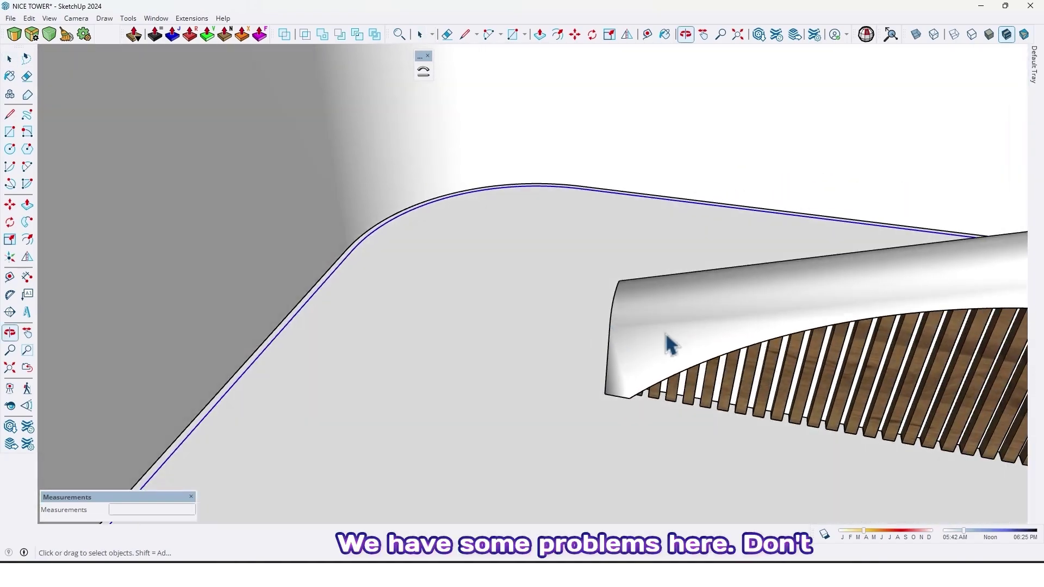
scroll(604, 333, "down", 15)
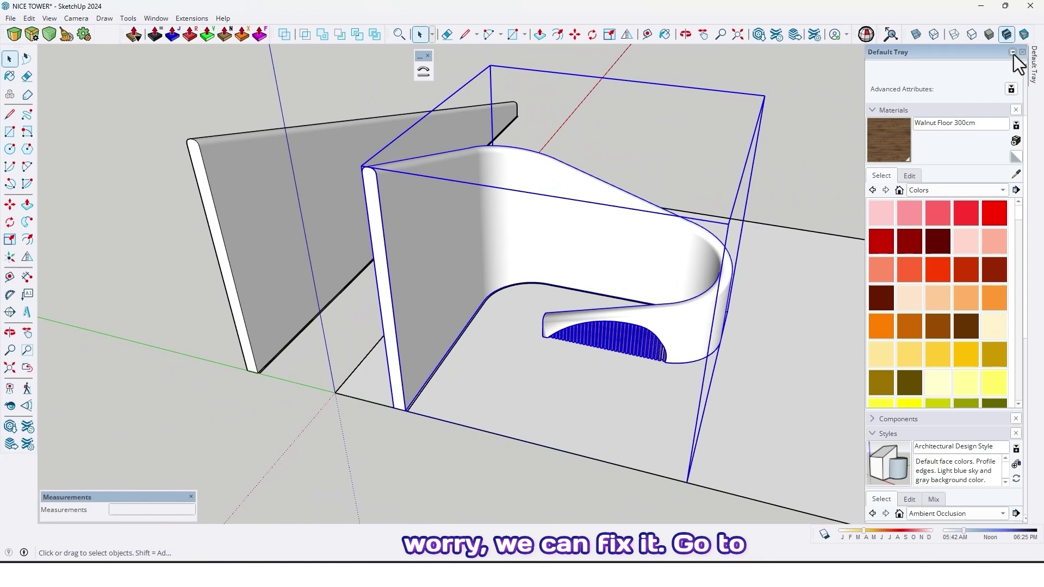
Soften the wall's edges at 20° with Smooth normals and Soften coplanar enabled.
left_click(1012, 52)
scroll(1021, 505, "down", 10)
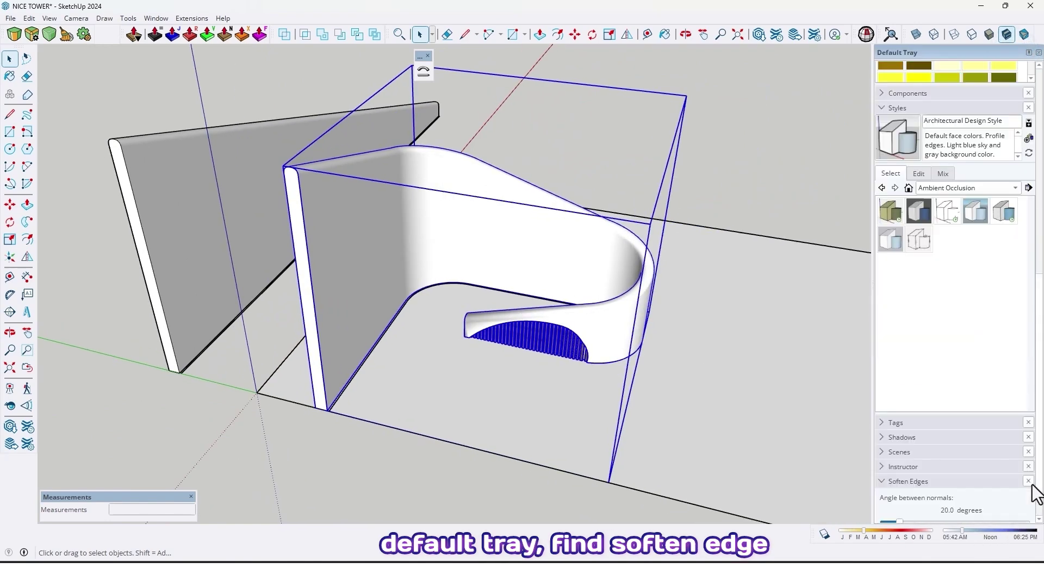
scroll(1032, 486, "down", 3)
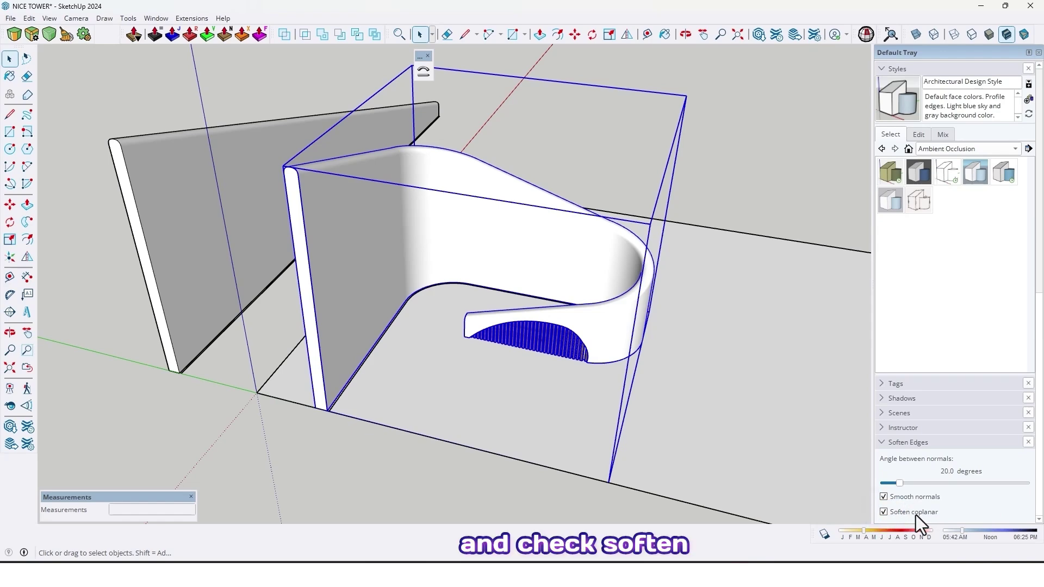
scroll(530, 384, "up", 6)
mouse_move(489, 330)
middle_mouse_down()
mouse_move(498, 298)
mouse_move(499, 422)
mouse_move(446, 268)
middle_mouse_up()
scroll(457, 264, "down", 8)
middle_click_drag(587, 157, 612, 188)
Inspect the smoothed wall, then pick the hook's curved base edge to offset.
left_click(612, 189)
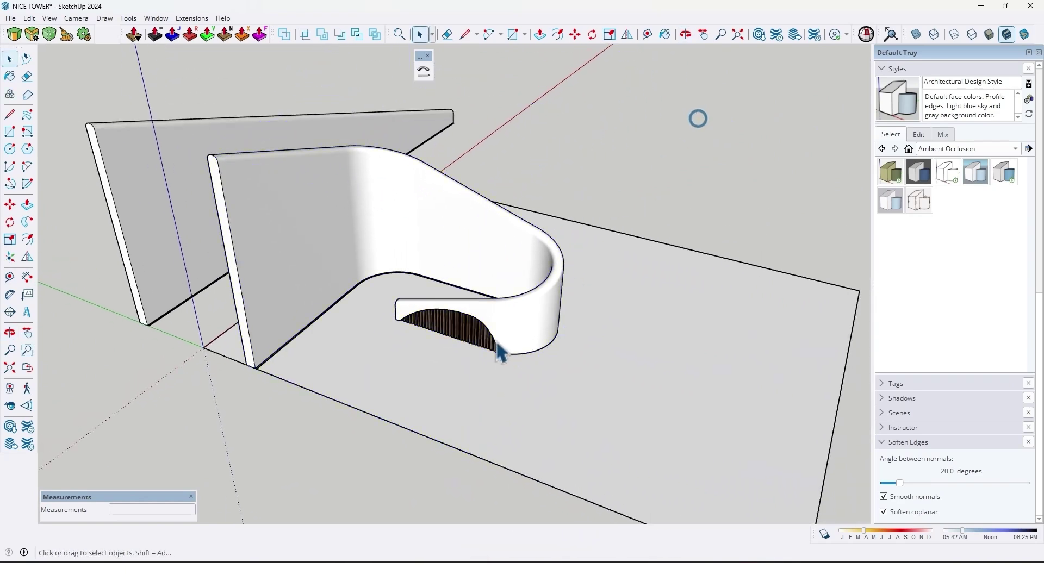
scroll(538, 364, "up", 5)
middle_click_drag(560, 375, 538, 468)
scroll(545, 321, "down", 7)
scroll(494, 344, "up", 4)
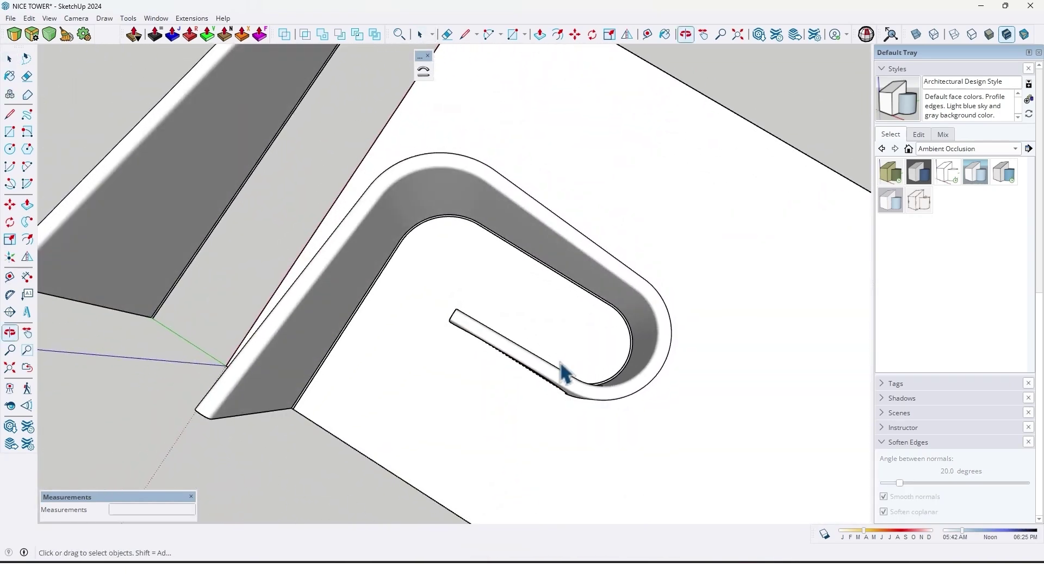
scroll(560, 364, "up", 2)
mouse_move(569, 333)
middle_mouse_down()
mouse_move(578, 308)
mouse_move(526, 218)
mouse_move(491, 246)
mouse_move(480, 298)
mouse_move(701, 349)
middle_mouse_up()
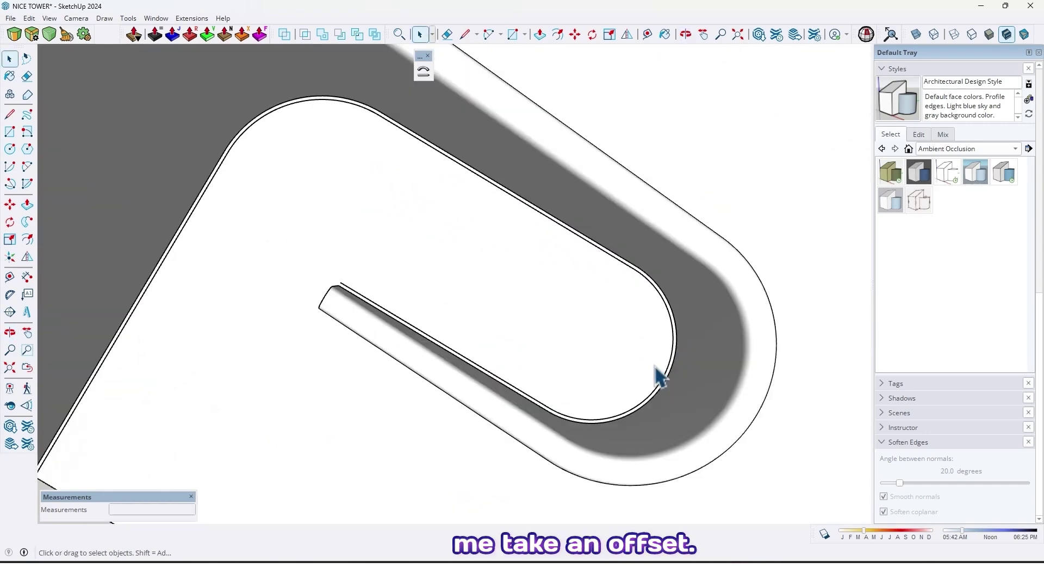
left_click(666, 308)
middle_click_drag(745, 314, 517, 432)
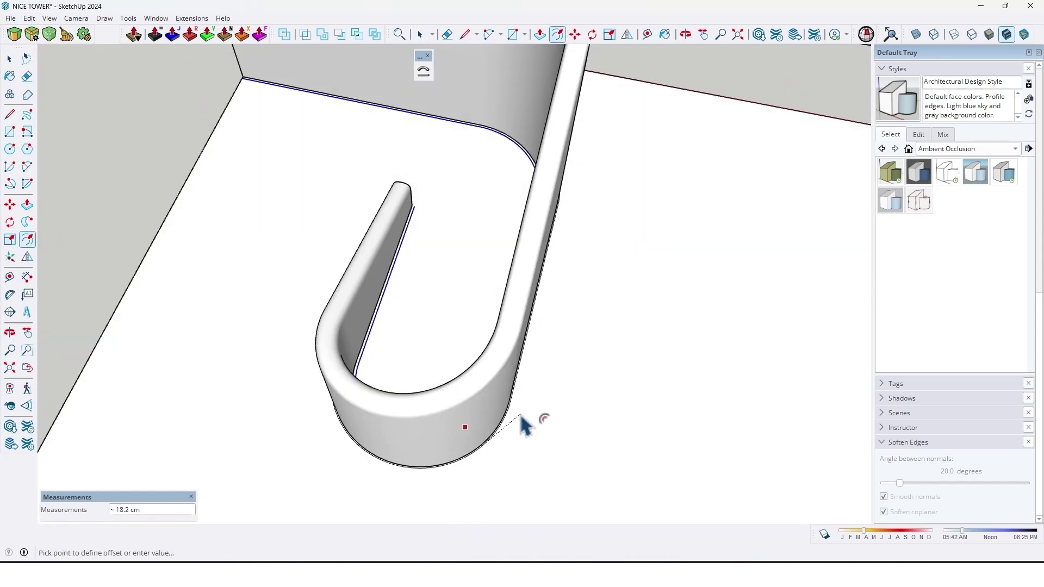
Offset the hook's base edge to create a second outline on the floor.
left_click(523, 420)
middle_click_drag(506, 484, 540, 418)
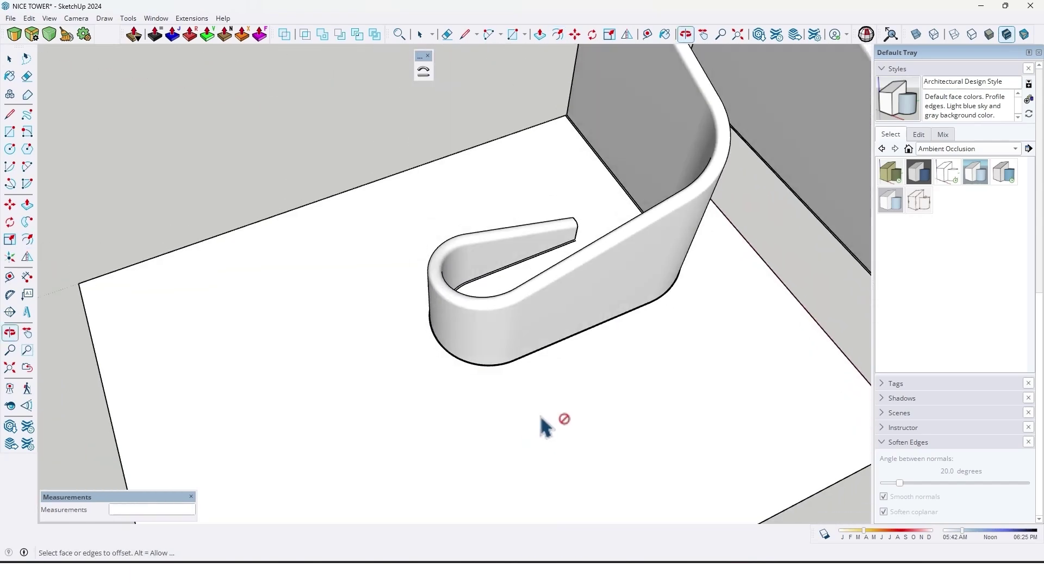
scroll(531, 359, "up", 8)
middle_click_drag(528, 357, 532, 352)
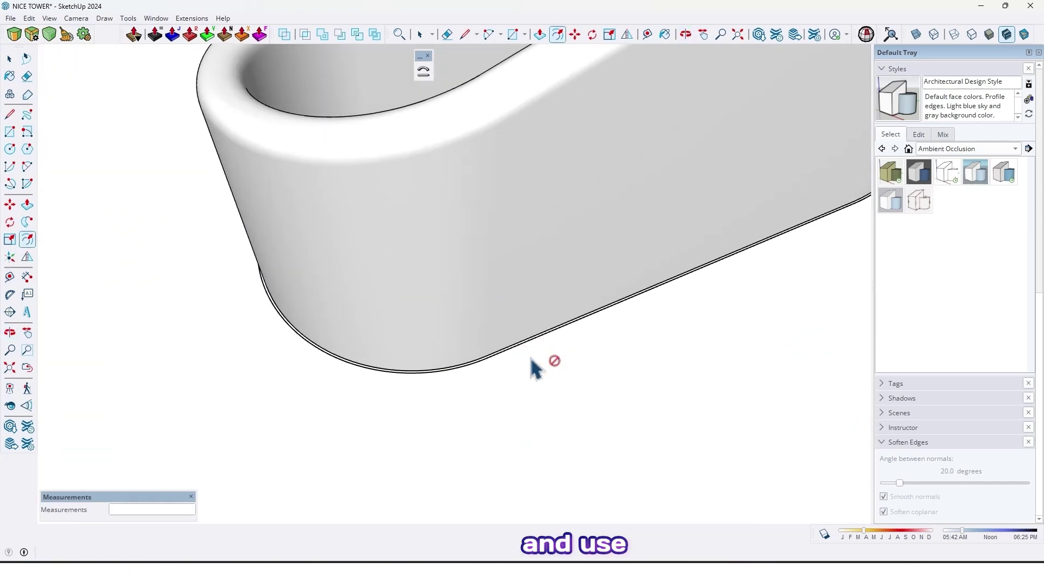
Draw a line from the offset outline's end to the floor edge.
left_click(566, 325)
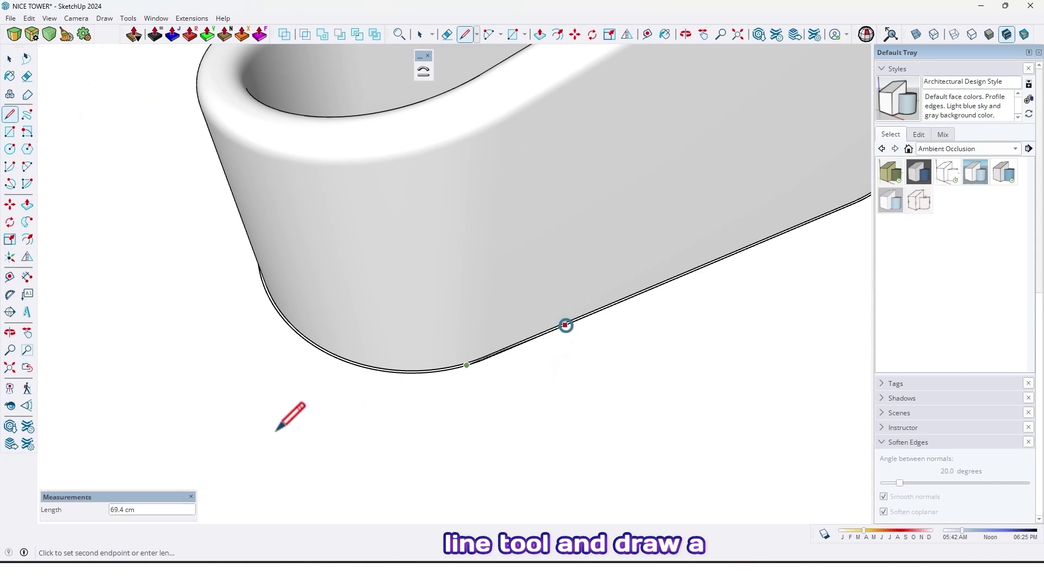
middle_click_drag(391, 403, 598, 353)
scroll(598, 354, "down", 4)
middle_click_drag(408, 432, 456, 402)
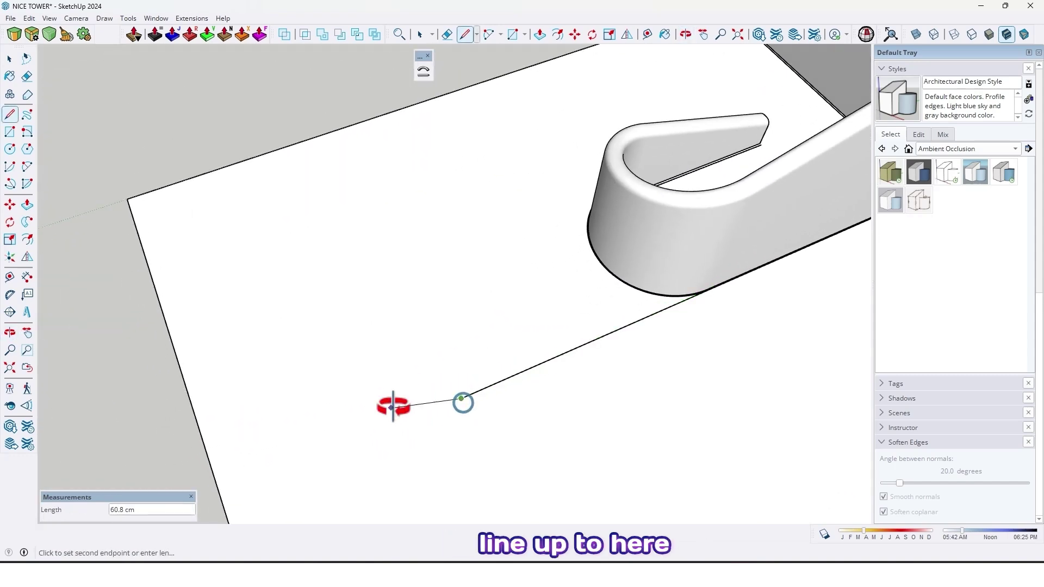
middle_click_drag(393, 406, 625, 237)
key("space")
Select the curved hook wall.
scroll(625, 238, "up", 4)
middle_click_drag(582, 268, 550, 362, "shift")
scroll(622, 294, "down", 3)
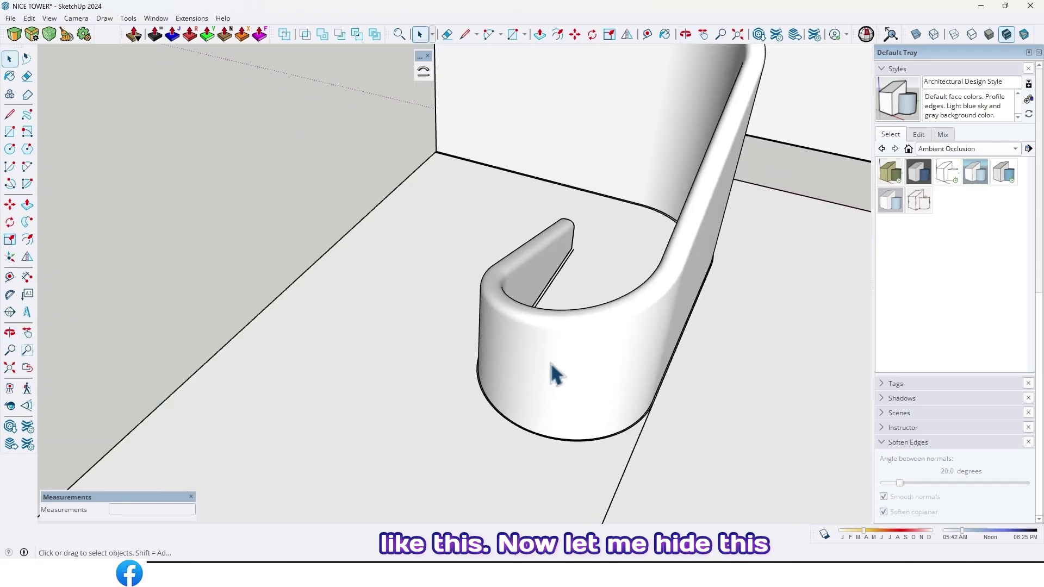
left_click(544, 348)
scroll(544, 348, "down", 3)
Hide the curved wall to reveal the floor outlines.
key("h")
scroll(579, 319, "up", 3)
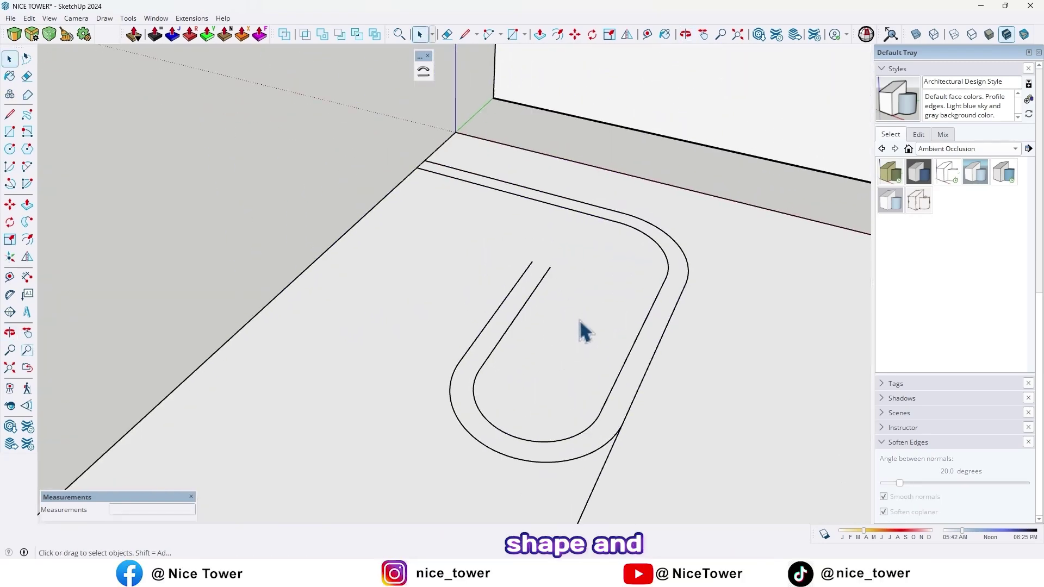
middle_click_drag(582, 329, 519, 348)
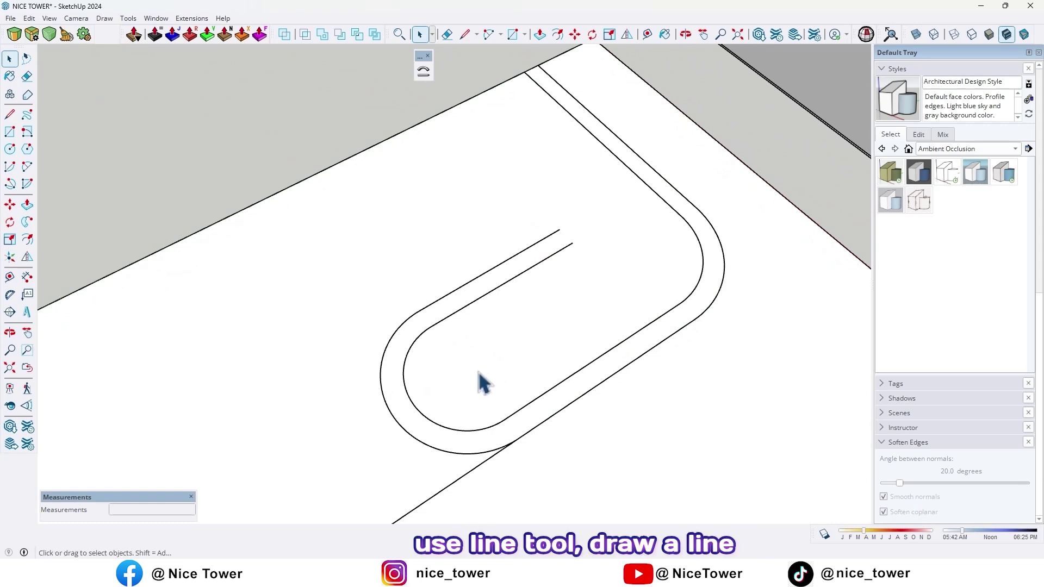
Draw lines, including a 40 cm edge, closing a narrow strip face inside the inner U.
key("l")
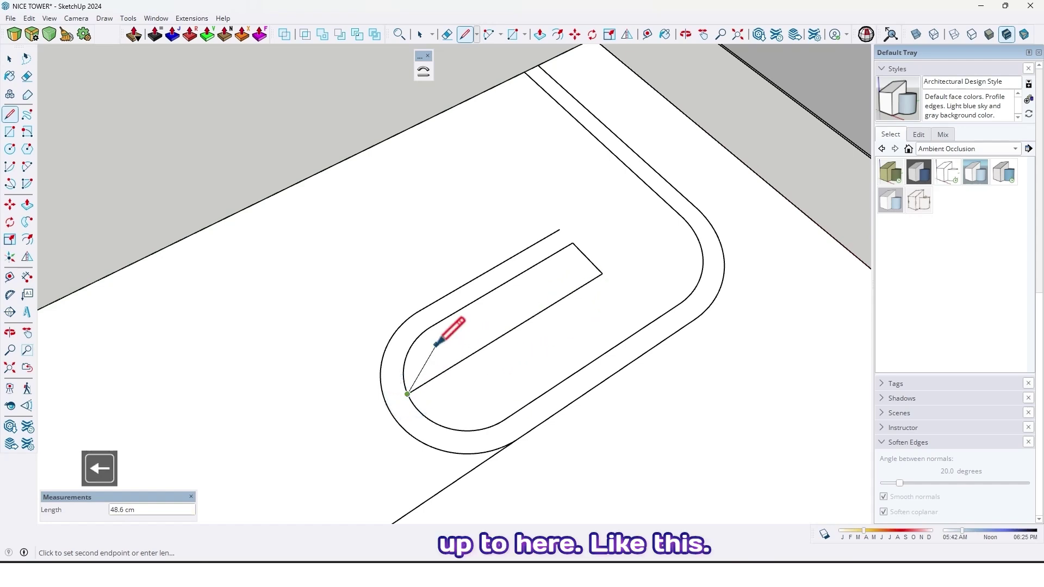
middle_click_drag(450, 348, 457, 414)
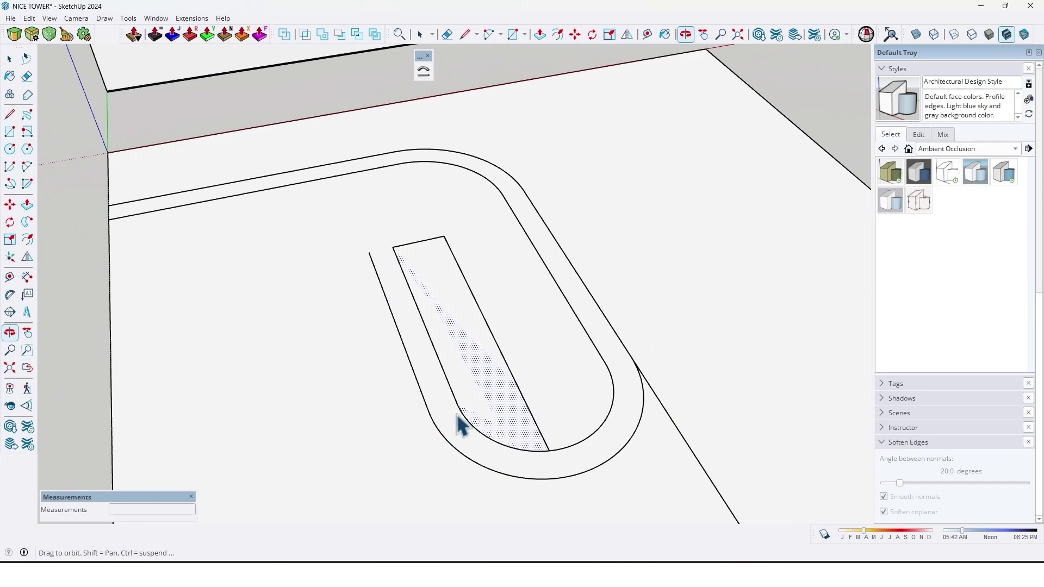
scroll(455, 345, "up", 2)
middle_click_drag(454, 348, 453, 322)
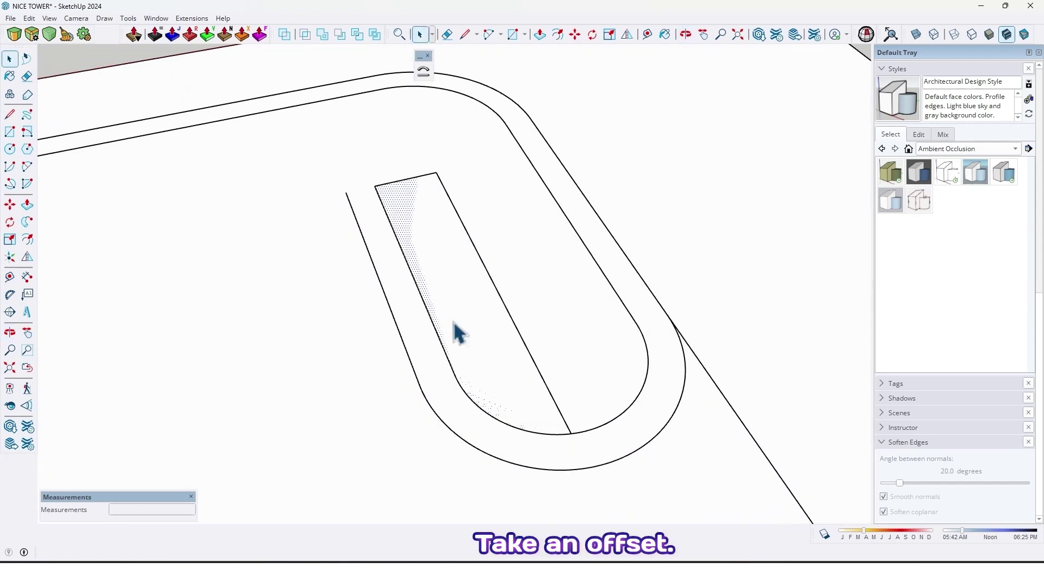
Try an inner offset on the strip face, then discard it.
key("f")
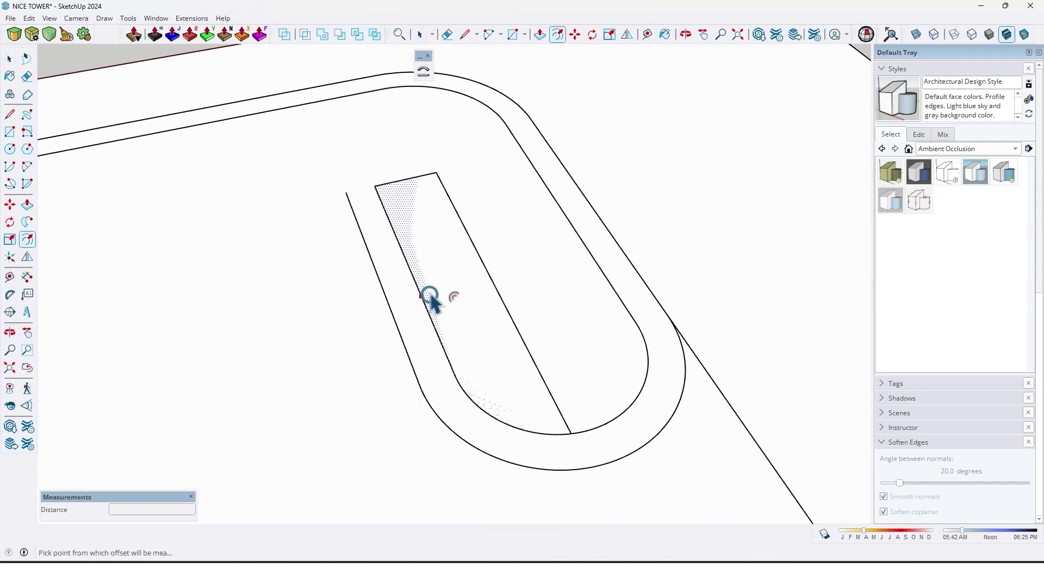
left_click(429, 296)
left_click(436, 297)
key("space")
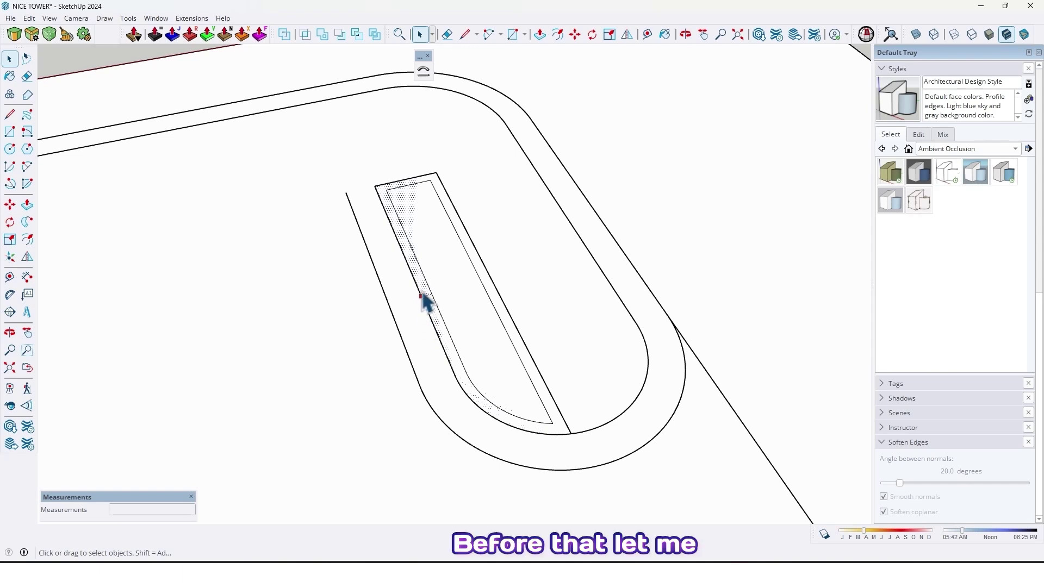
key("Escape")
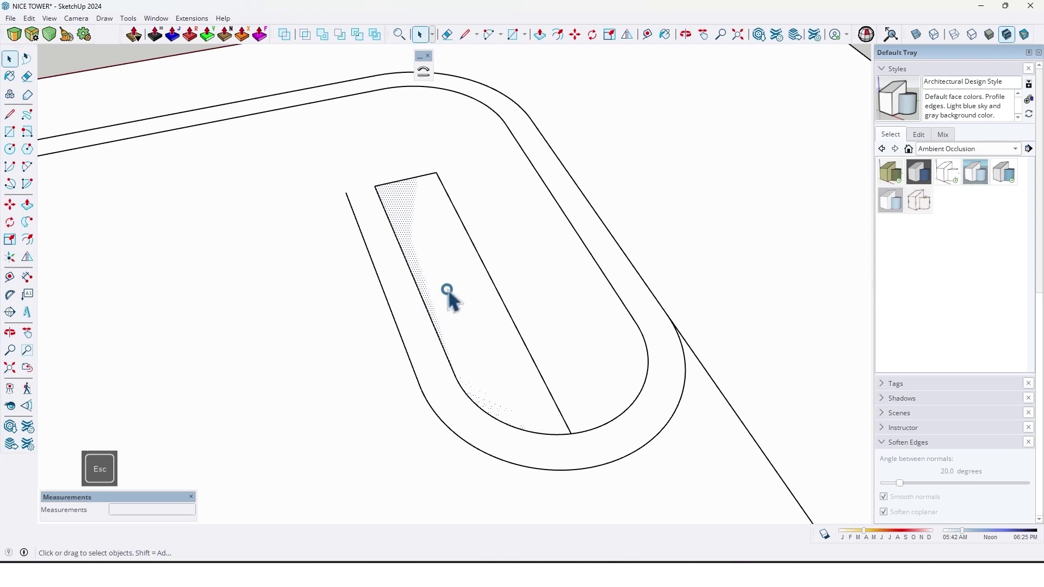
left_click(448, 293)
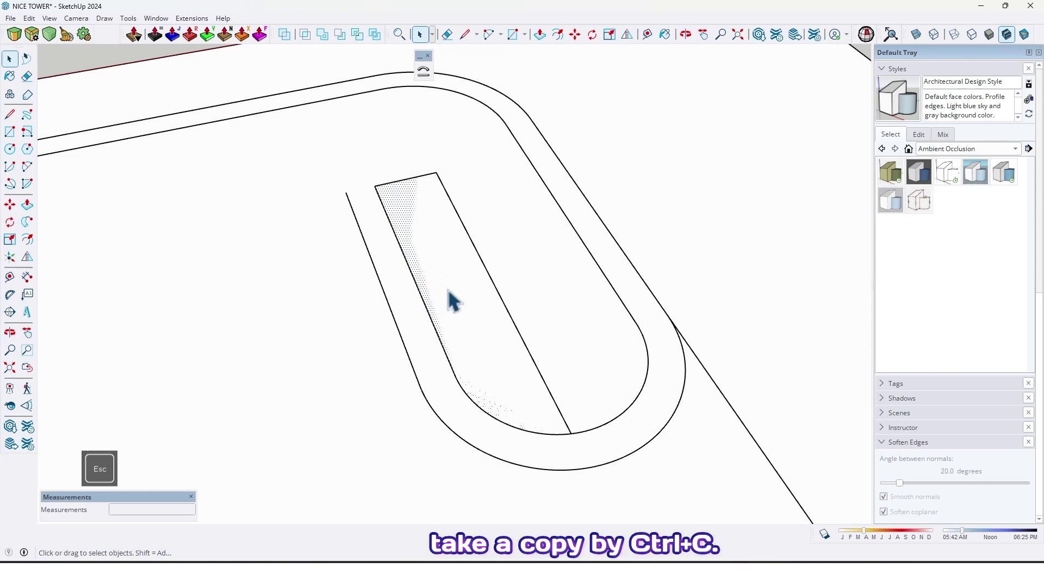
Copy the curved strip and inset its outline by 5 cm.
key("ctrl+c")
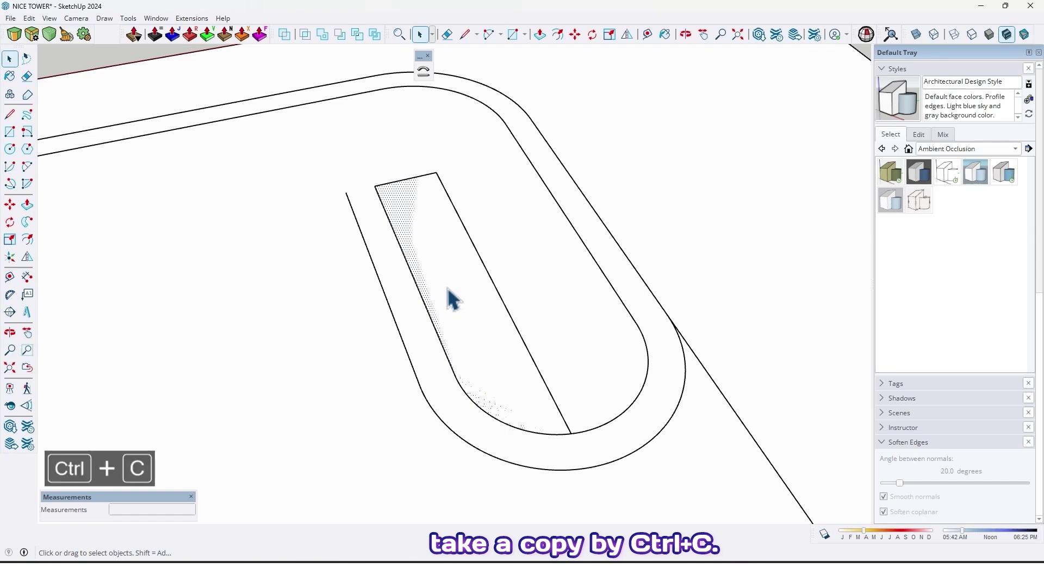
middle_click_drag(446, 286, 459, 267)
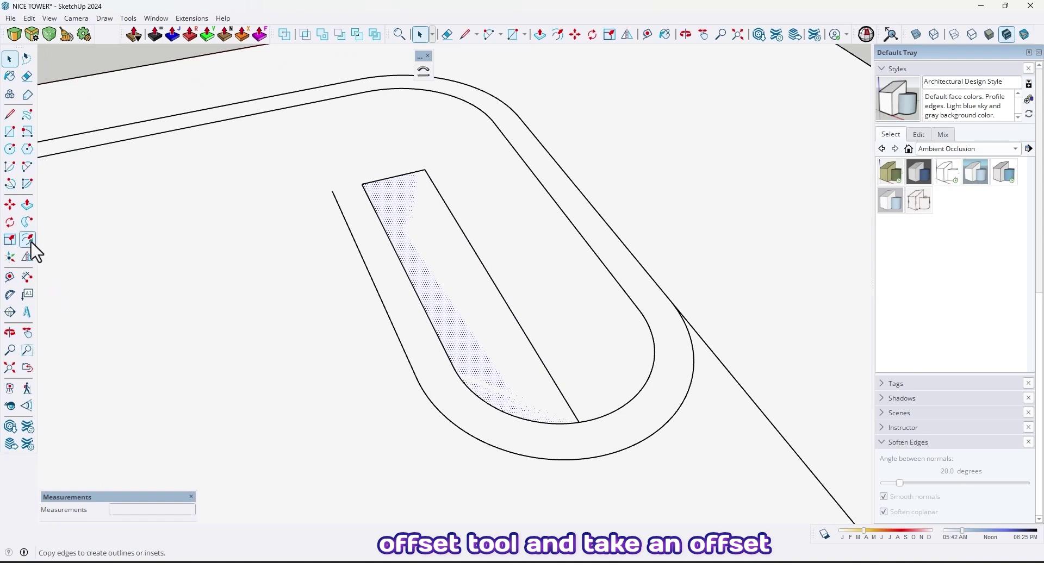
left_click(400, 253)
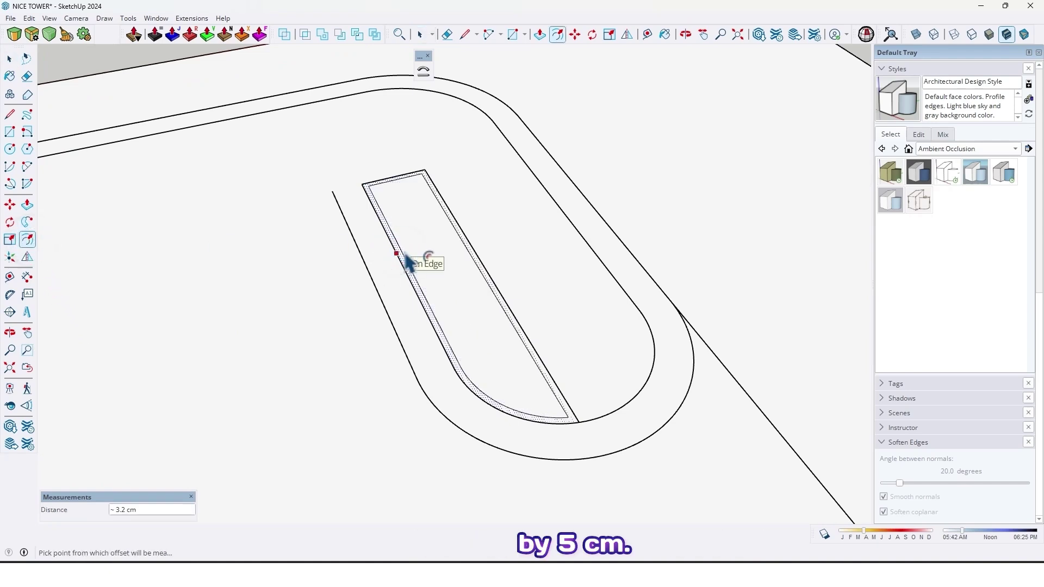
key("Return")
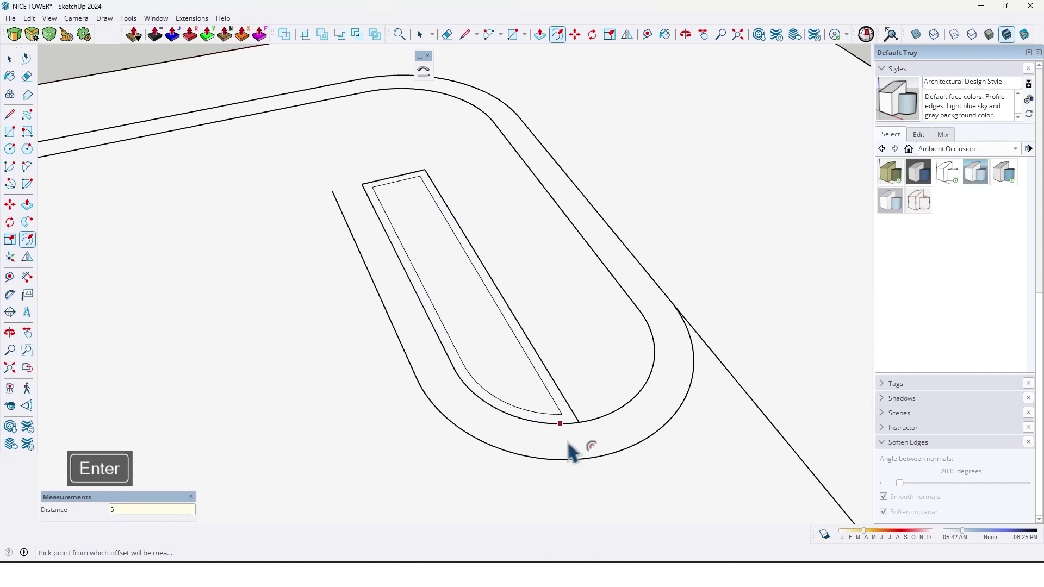
scroll(565, 422, "up", 5)
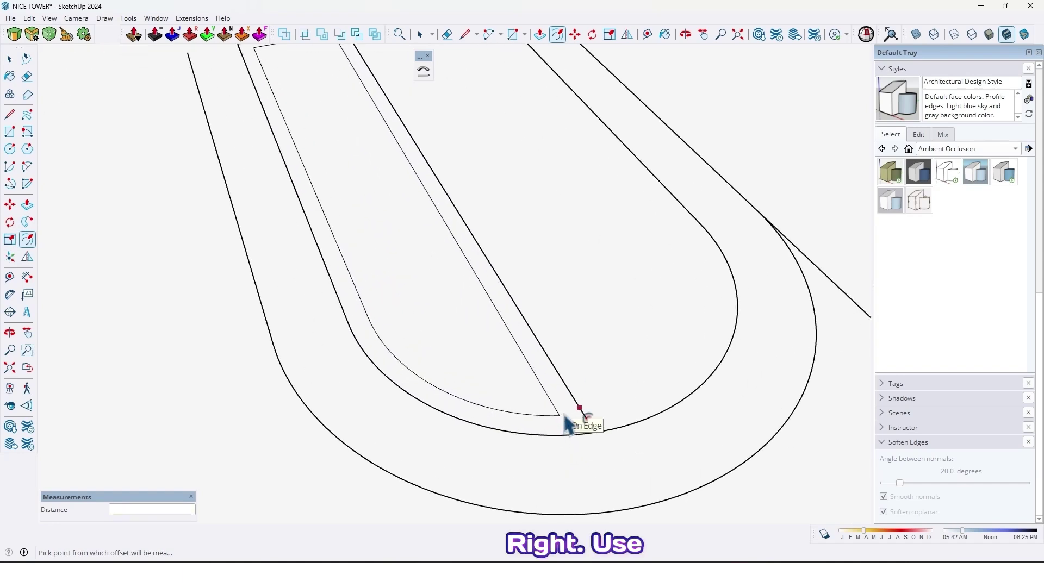
Draw lines closing the ends of the 5 cm band.
left_click(559, 415)
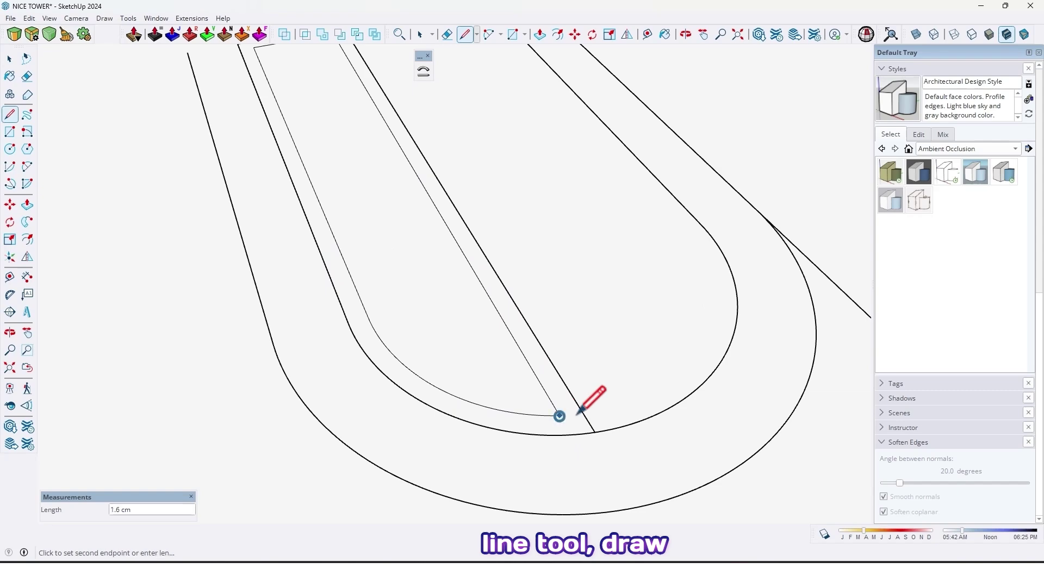
scroll(500, 361, "down", 2)
middle_click_drag(435, 176, 543, 375, "shift")
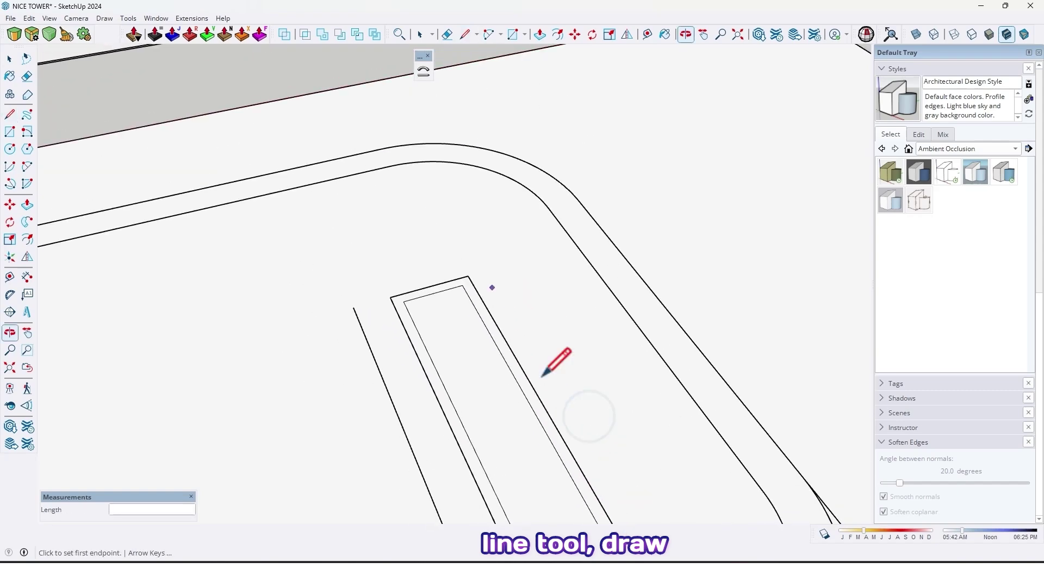
scroll(477, 283, "up", 5)
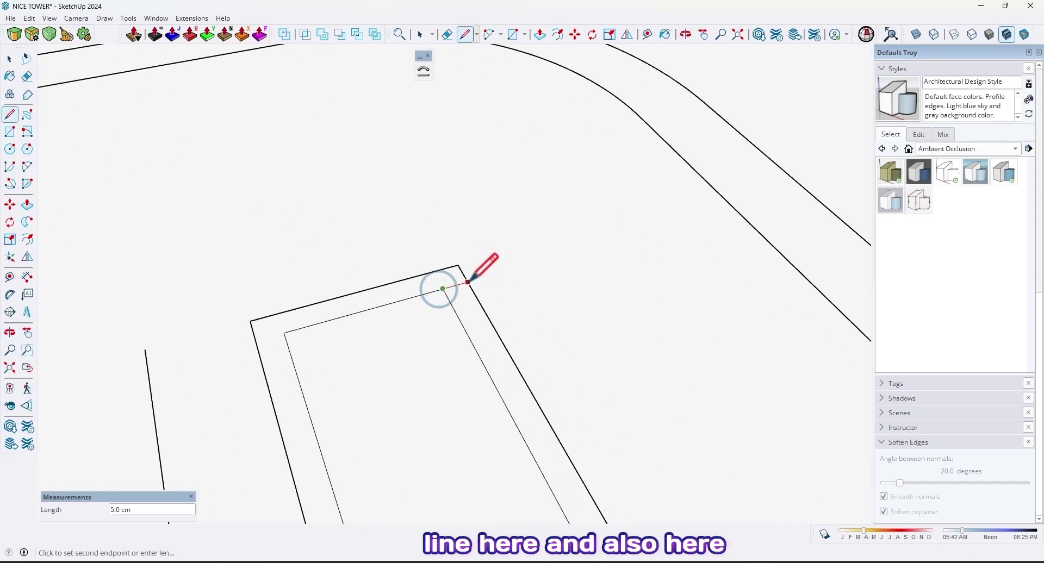
scroll(427, 315, "down", 4)
middle_click_drag(487, 380, 469, 242, "shift")
scroll(476, 288, "down", 2)
scroll(474, 289, "up", 1)
scroll(475, 287, "down", 2)
Erase the unneeded edge from the strip.
key("e")
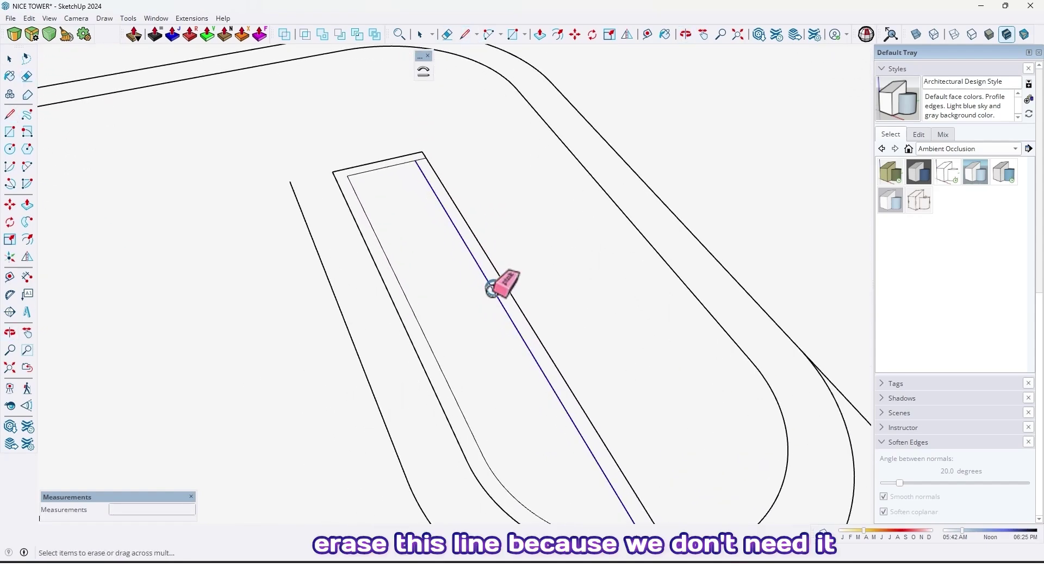
scroll(489, 285, "down", 2)
mouse_move(462, 314)
middle_mouse_down()
mouse_move(550, 387)
mouse_move(457, 348)
mouse_move(548, 343)
mouse_move(493, 330)
mouse_move(506, 349)
middle_mouse_up()
Push/Pull the thin curved band up 70 cm into a wall.
key("p")
left_click(443, 350)
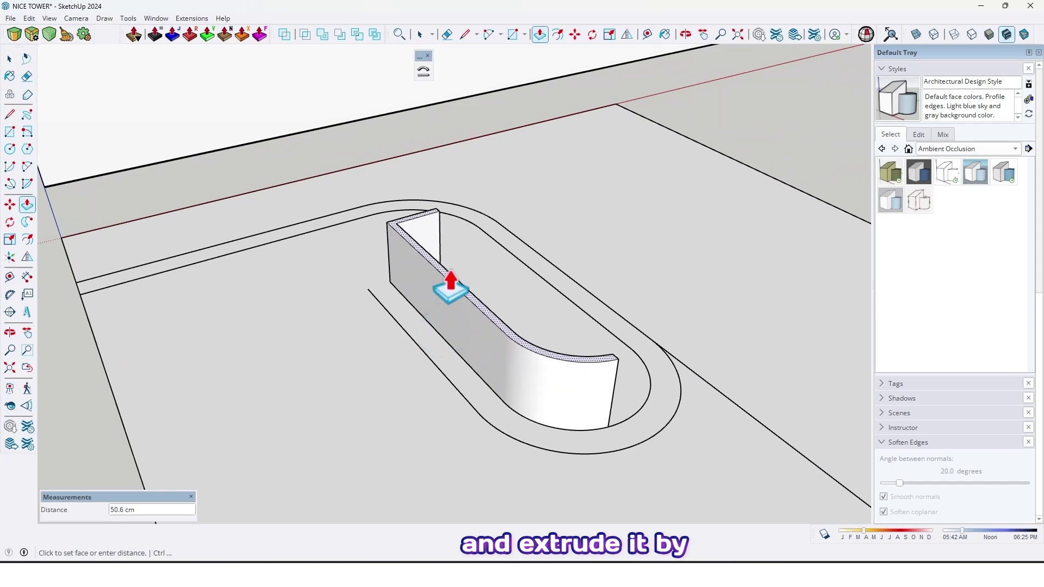
type("70")
key("Return")
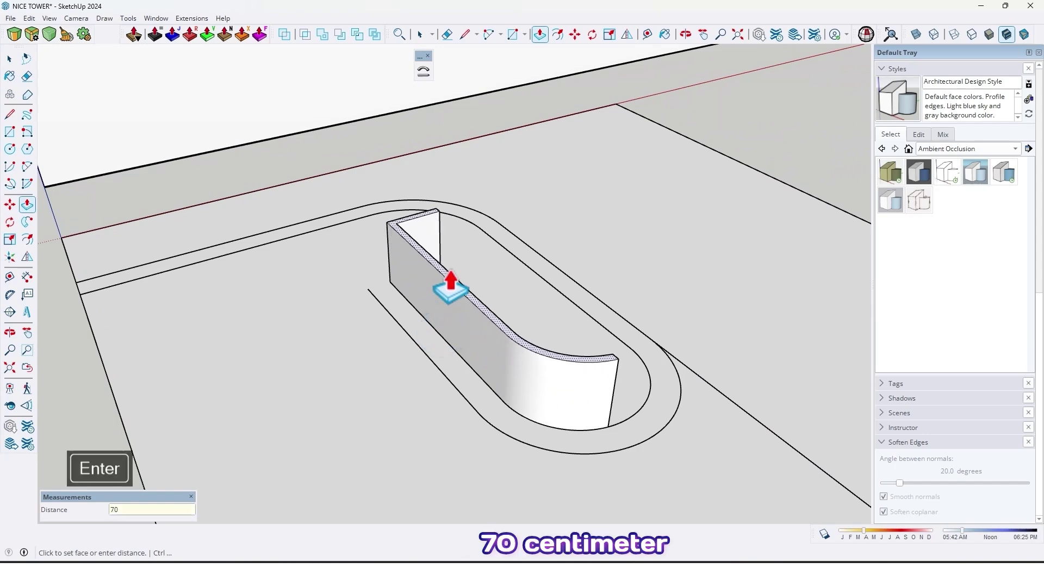
middle_click_drag(408, 318, 461, 310)
Select the whole new curved wall and make it a group.
key("space")
triple_click(461, 310)
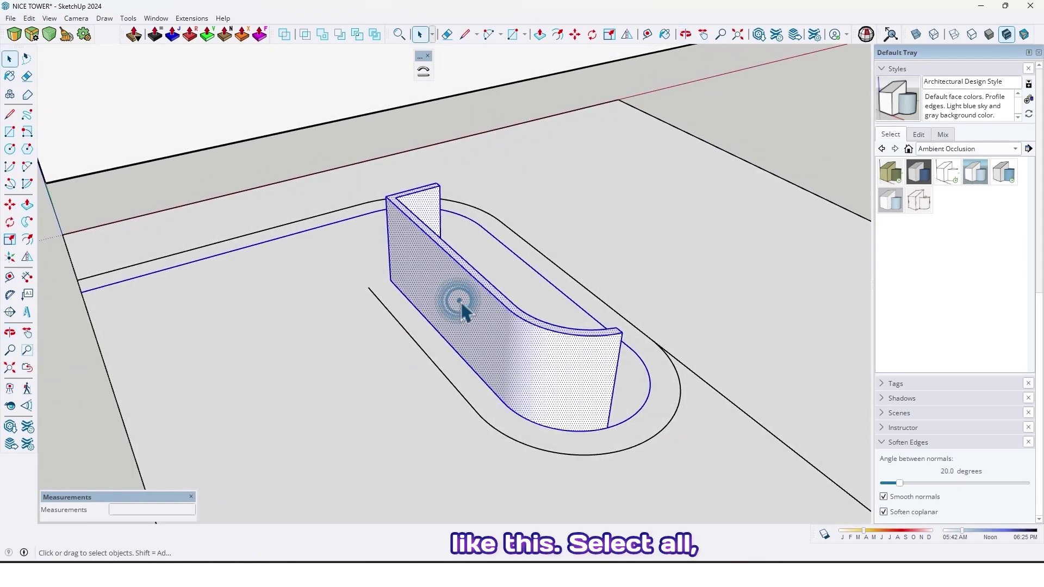
right_click(464, 341)
left_click(515, 104)
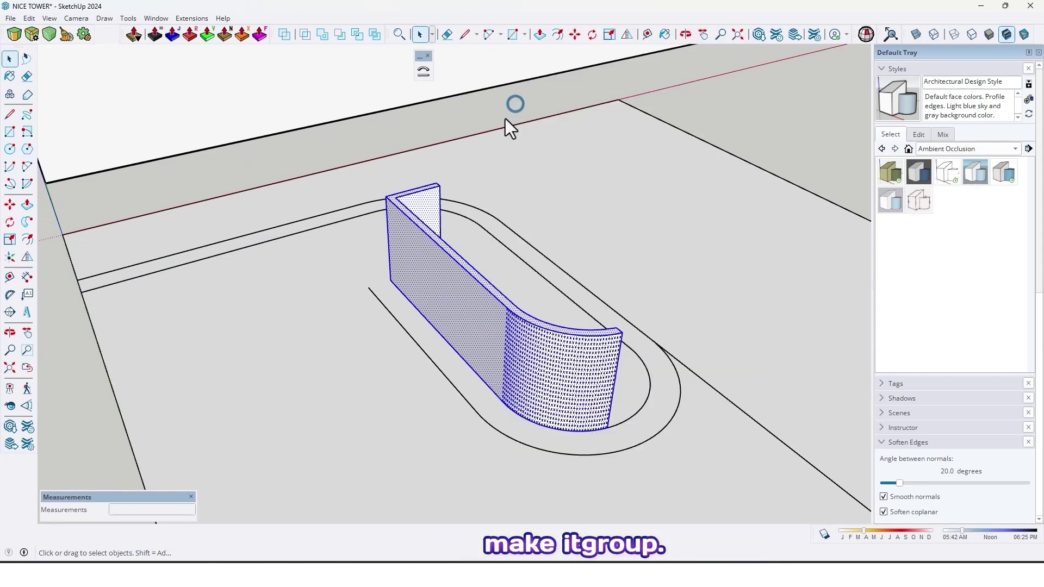
middle_click_drag(508, 122, 288, 294)
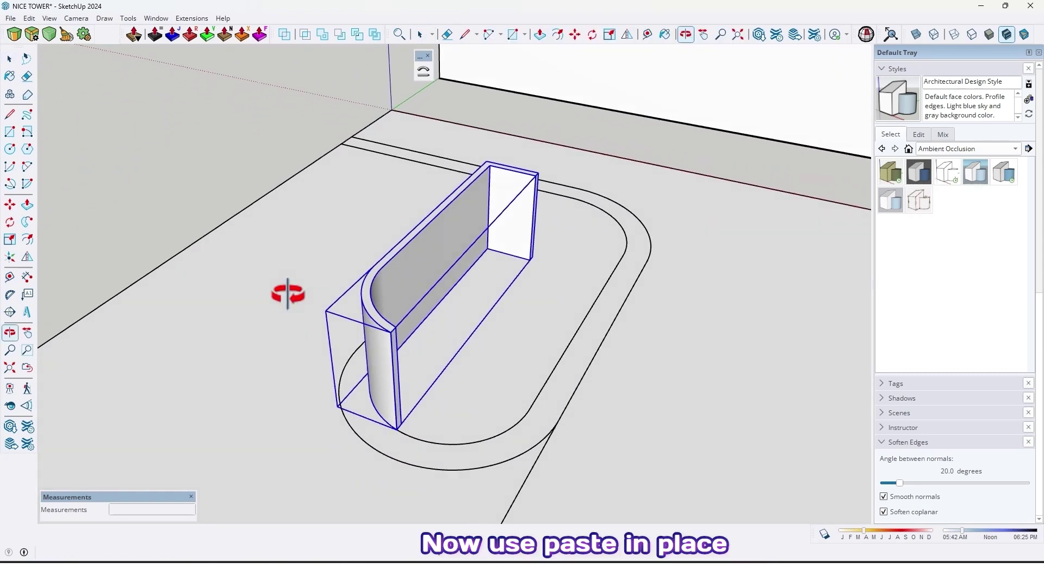
Paste the copied strip in place, lift it 70 cm onto the wall, and pick the leftover curve.
key("alt+p")
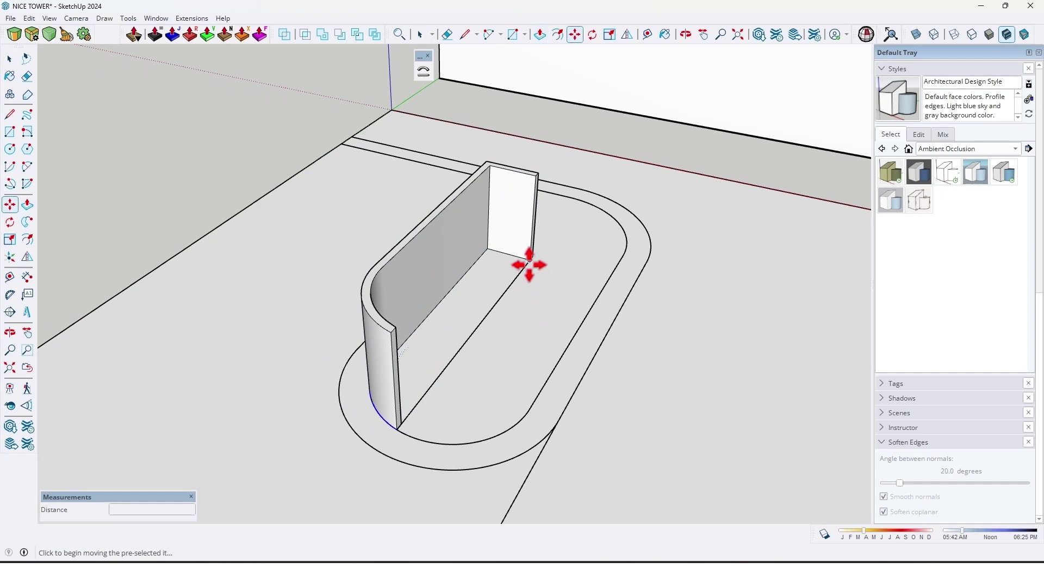
left_click(528, 265)
key("Up")
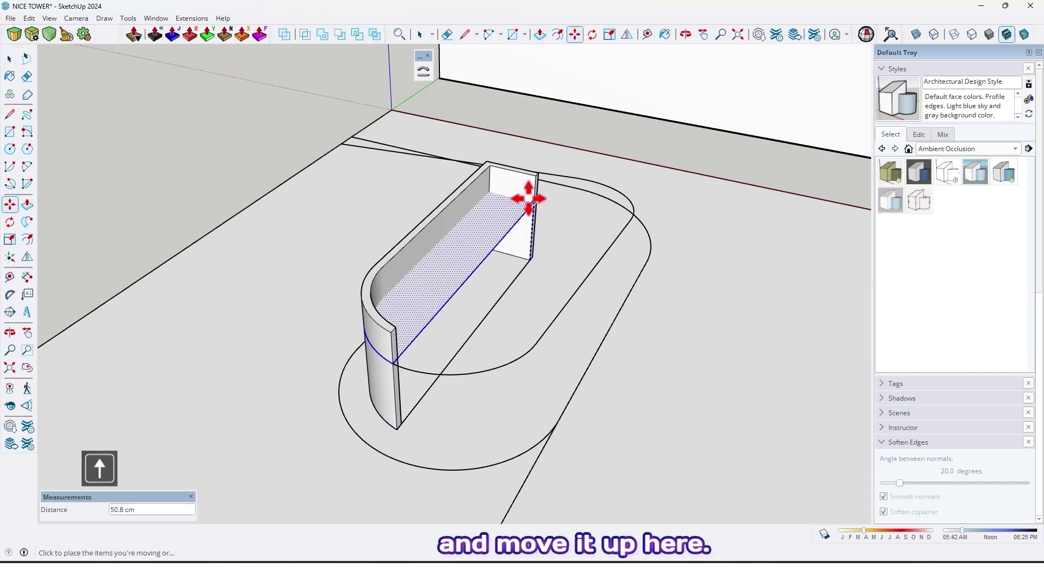
key("space")
left_click(432, 342)
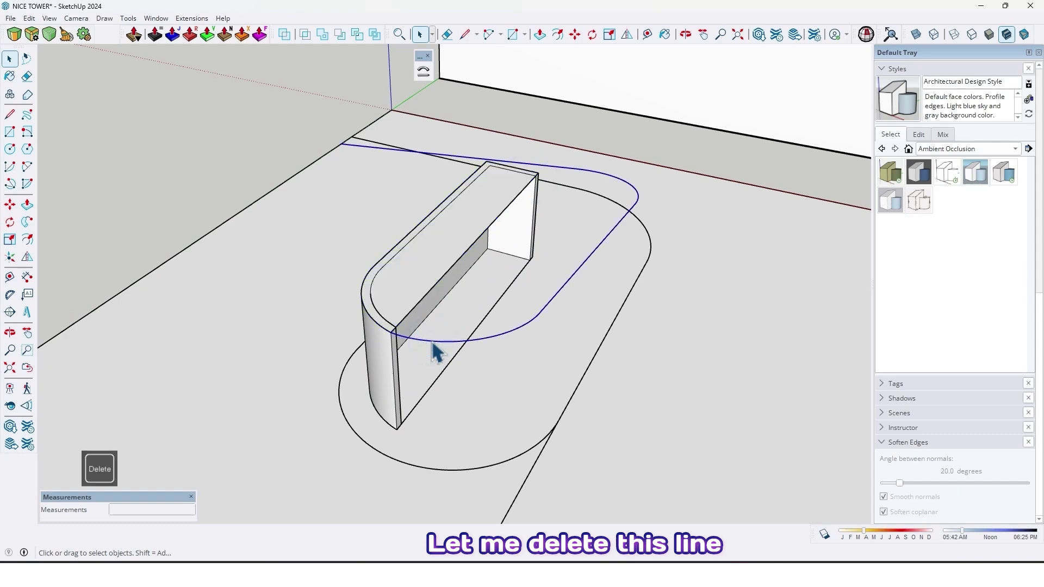
Thicken the strip's top face 3 cm and group it as the desktop slab.
middle_click_drag(432, 352, 389, 272)
scroll(381, 271, "up", 1)
key("p")
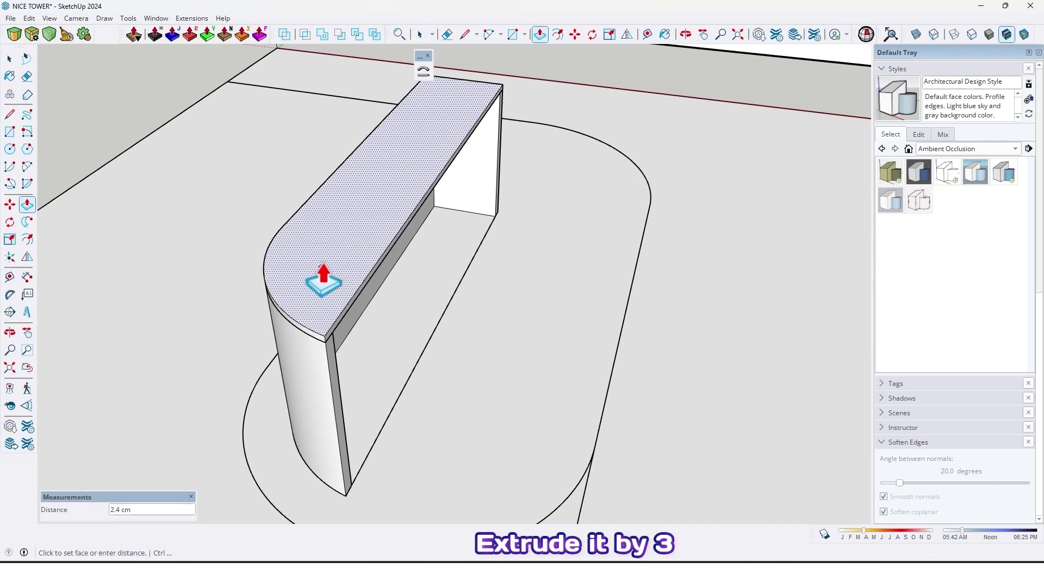
key("Return")
key("space")
double_click(334, 256)
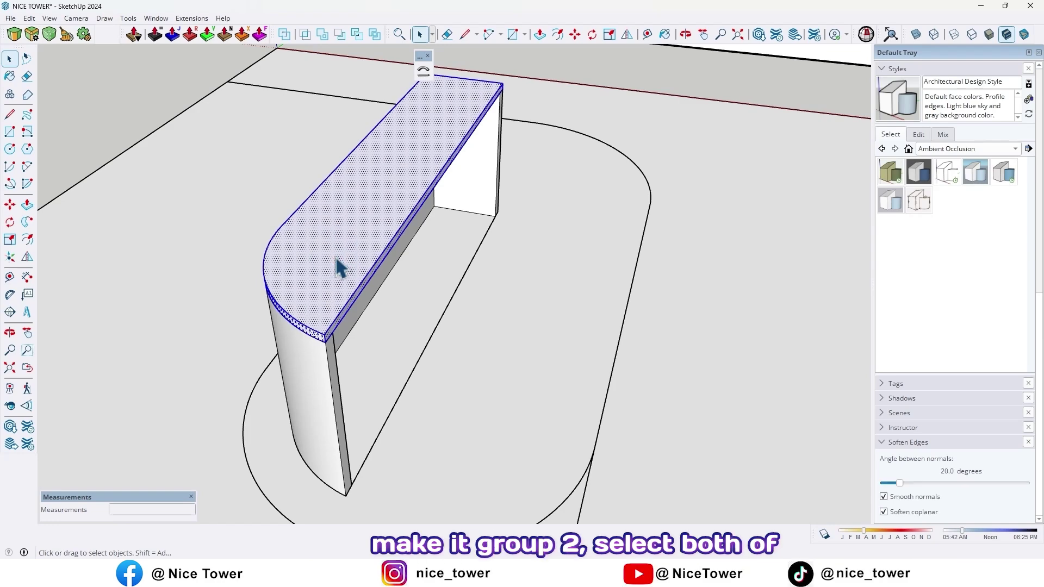
key("ctrl+g")
middle_click_drag(323, 363, 411, 185)
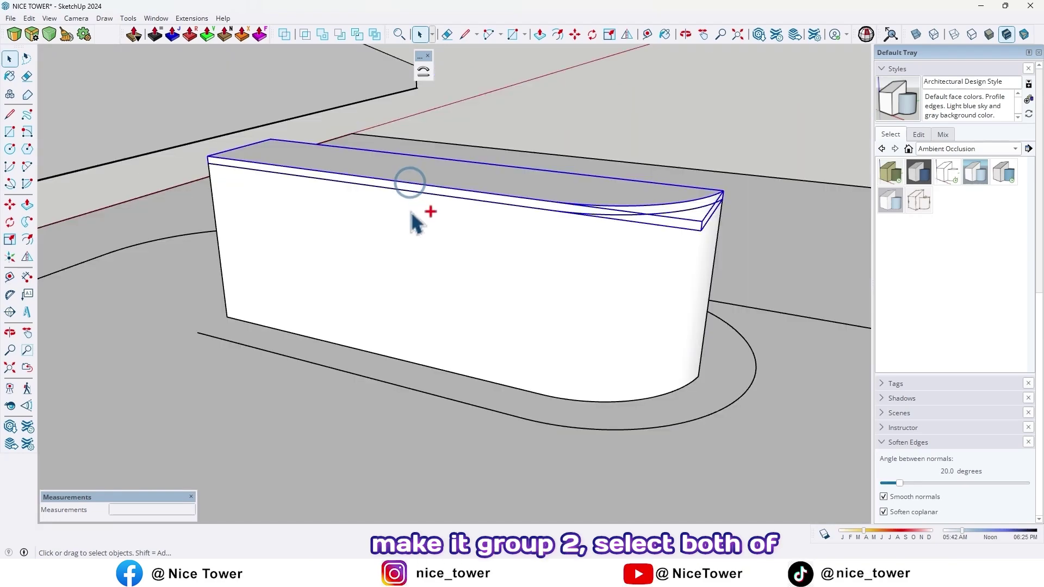
Group the curved wall and the 3 cm slab together into one desk group.
right_click(411, 213)
left_click(449, 116)
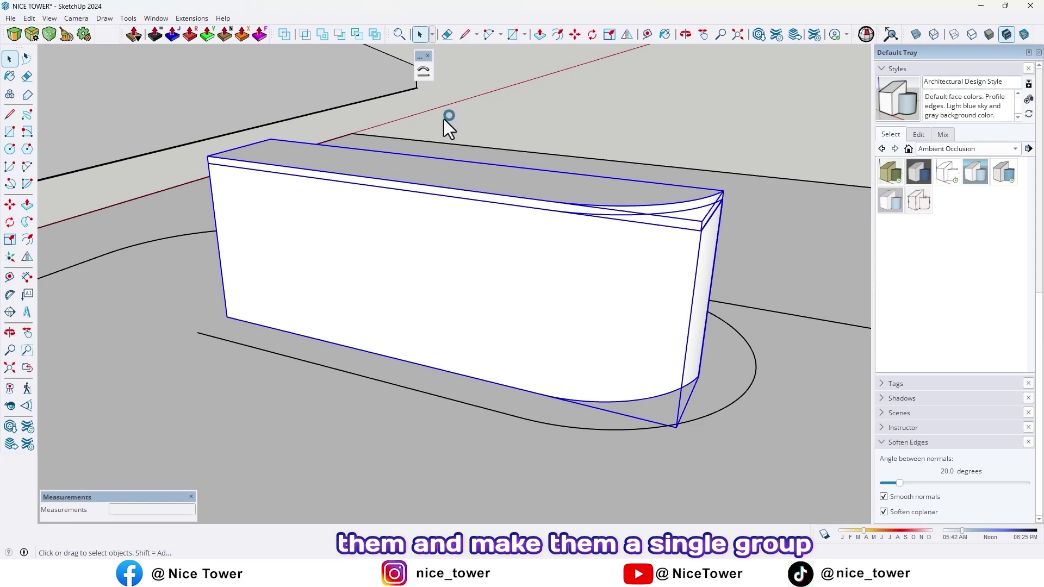
scroll(409, 219, "down", 3)
middle_click_drag(451, 166, 486, 332)
scroll(340, 214, "down", 2)
key("Escape")
Select the leftover floor curves near the desk's end and the rounded floor outline.
scroll(488, 318, "up", 5)
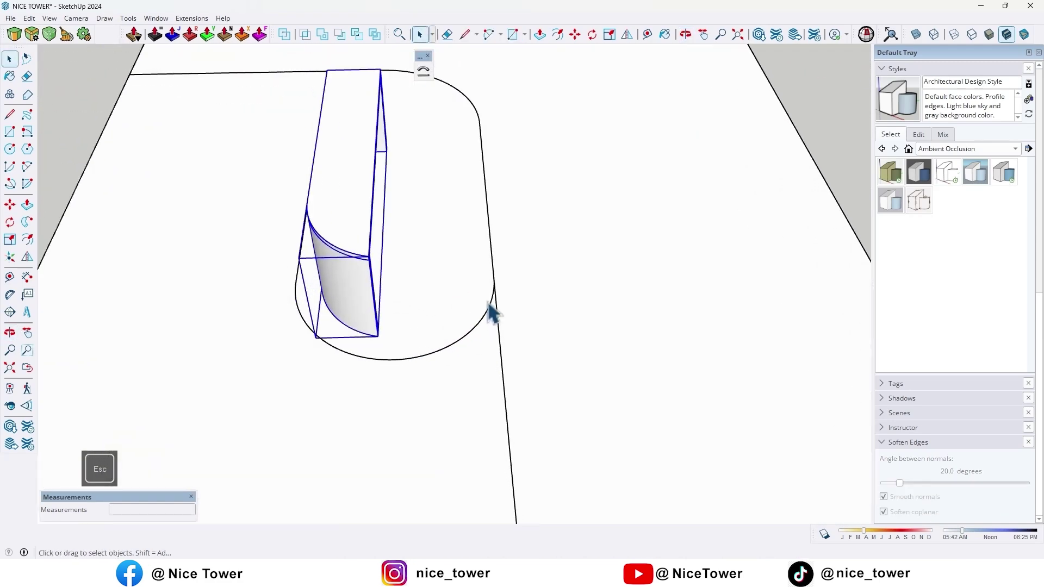
left_click_drag(437, 241, 483, 325)
middle_click_drag(483, 325, 476, 346)
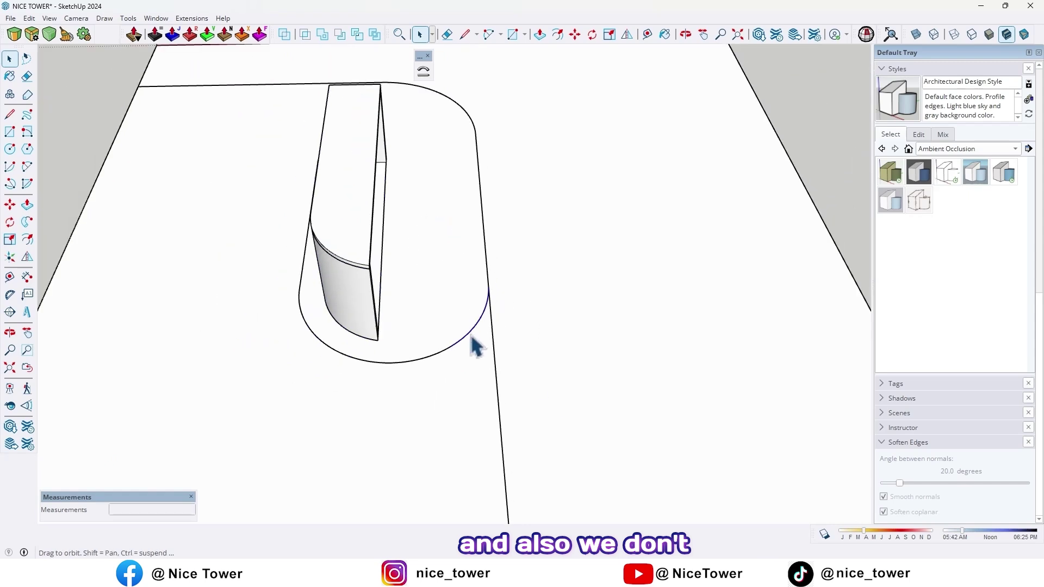
scroll(469, 326, "down", 3)
left_click_drag(309, 168, 465, 382)
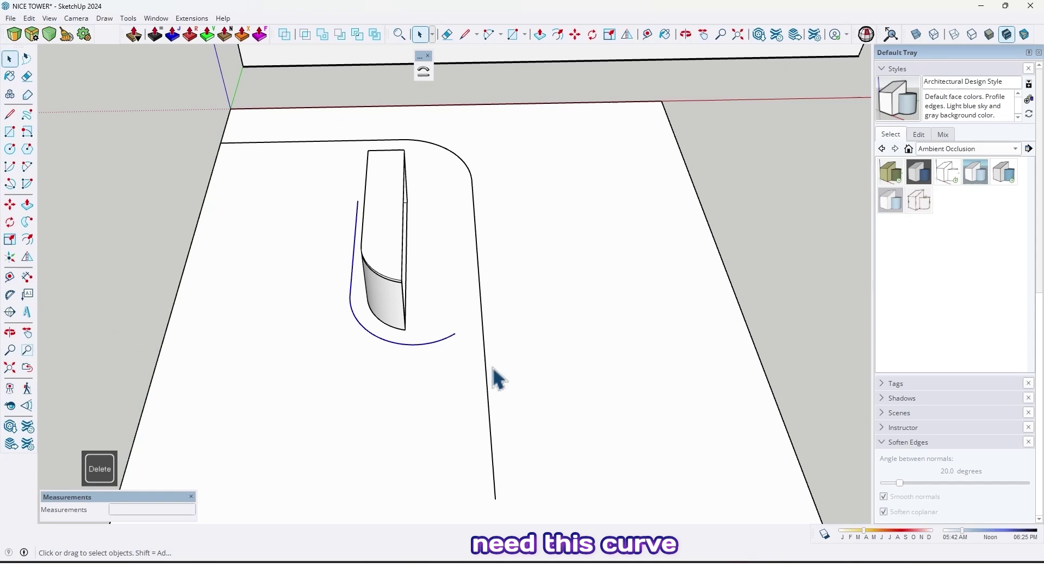
mouse_move(497, 379)
middle_mouse_down()
mouse_move(275, 293)
mouse_move(308, 282)
mouse_move(391, 368)
middle_mouse_up()
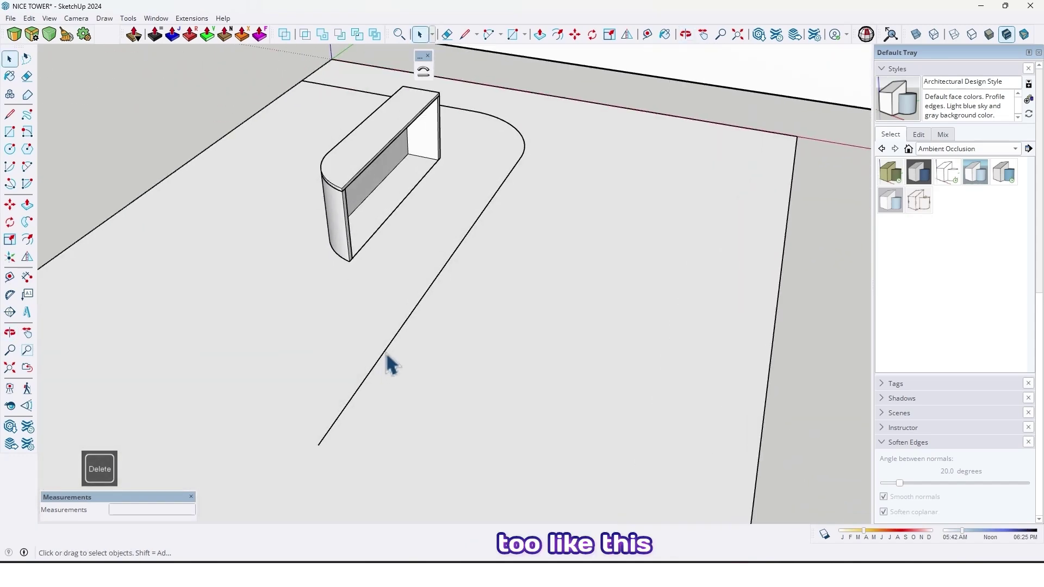
double_click(385, 352)
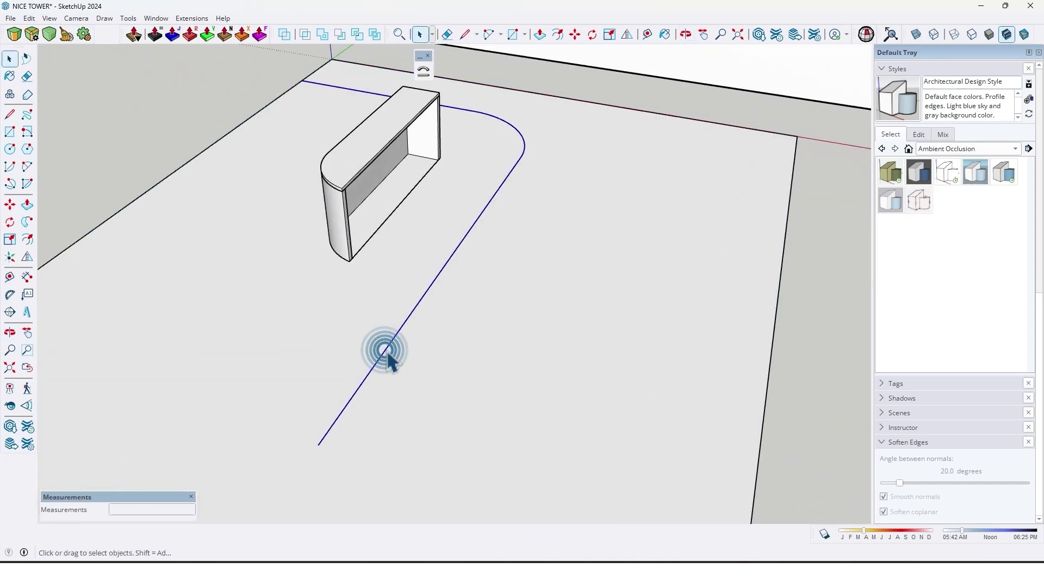
Apply Weld Edges to the rounded floor outline so it becomes one curve.
mouse_move(387, 358)
middle_mouse_down()
mouse_move(385, 345)
mouse_move(400, 368)
middle_mouse_up()
right_click(397, 362)
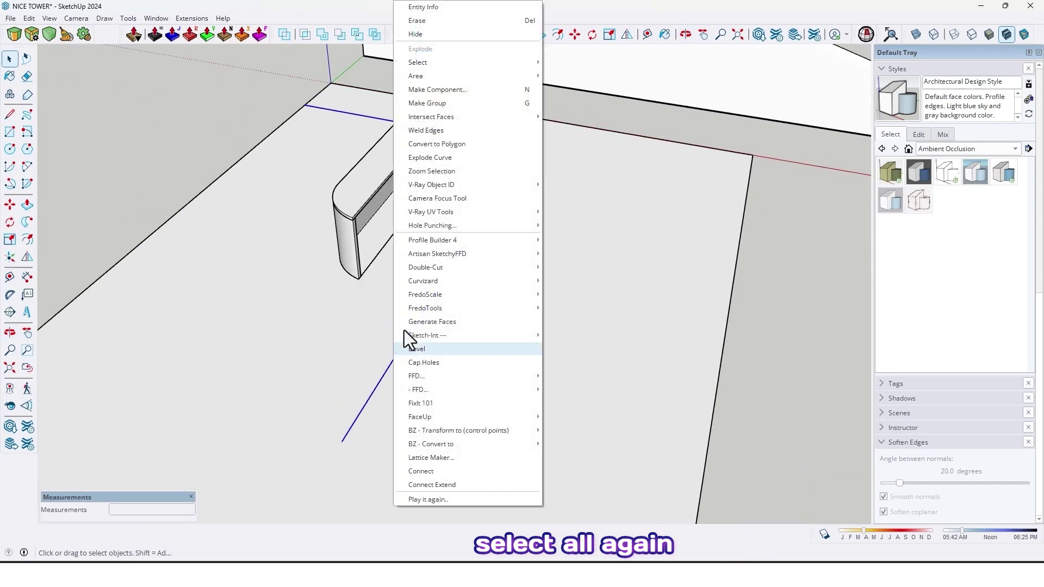
left_click(431, 132)
middle_click_drag(428, 200, 337, 312)
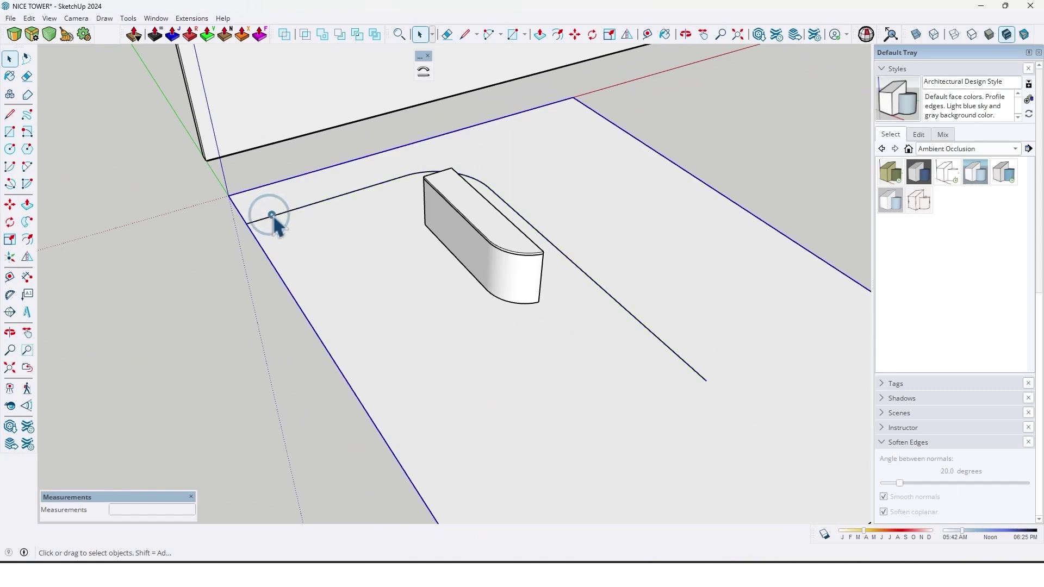
middle_click_drag(273, 220, 366, 252)
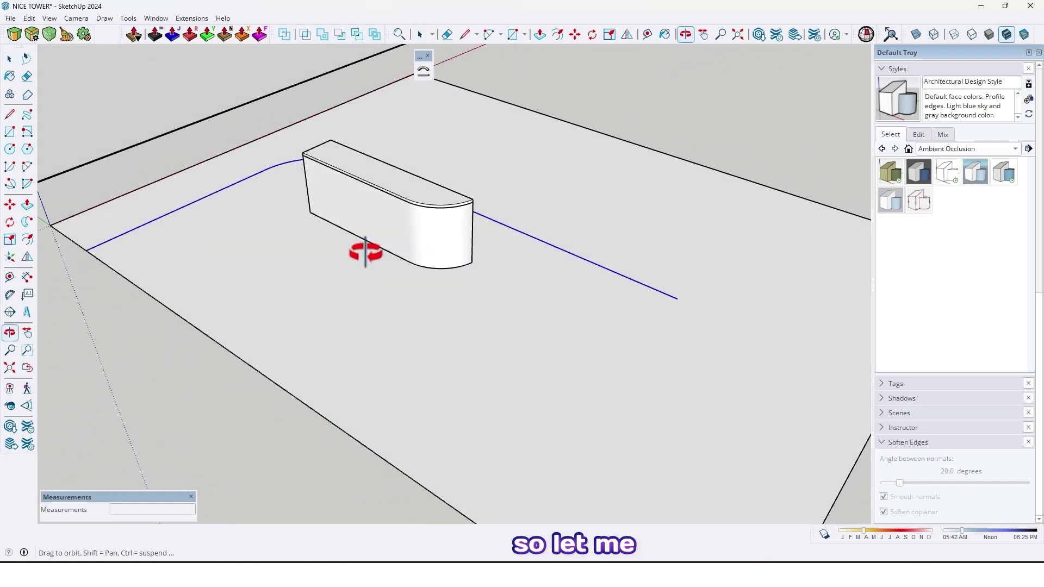
Unhide everything so the curved white wall with its walnut slats reappears around the desk.
key("shift+h")
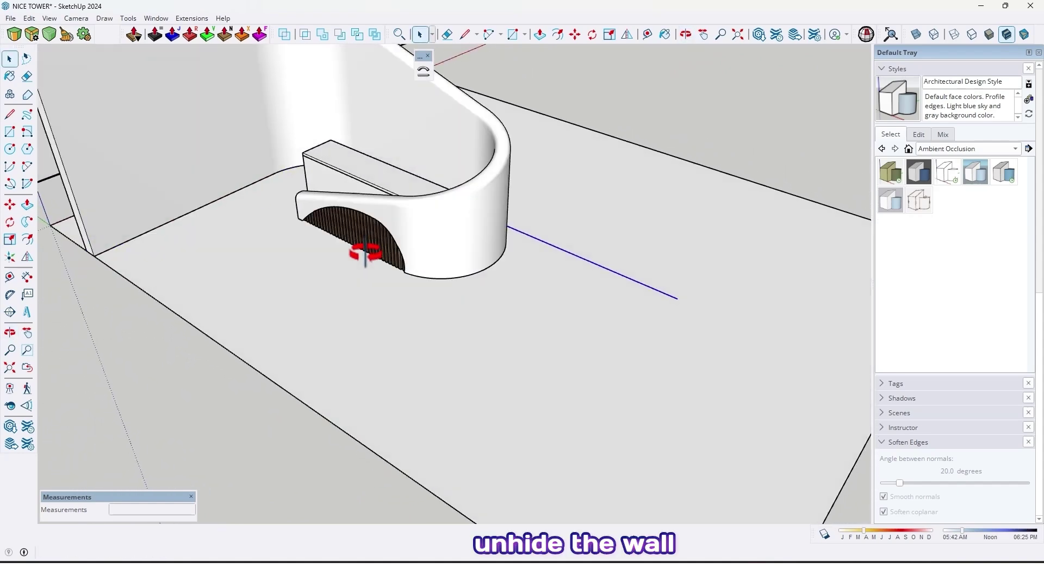
scroll(390, 204, "up", 3)
middle_click_drag(392, 207, 673, 201)
left_click_drag(672, 201, 478, 305)
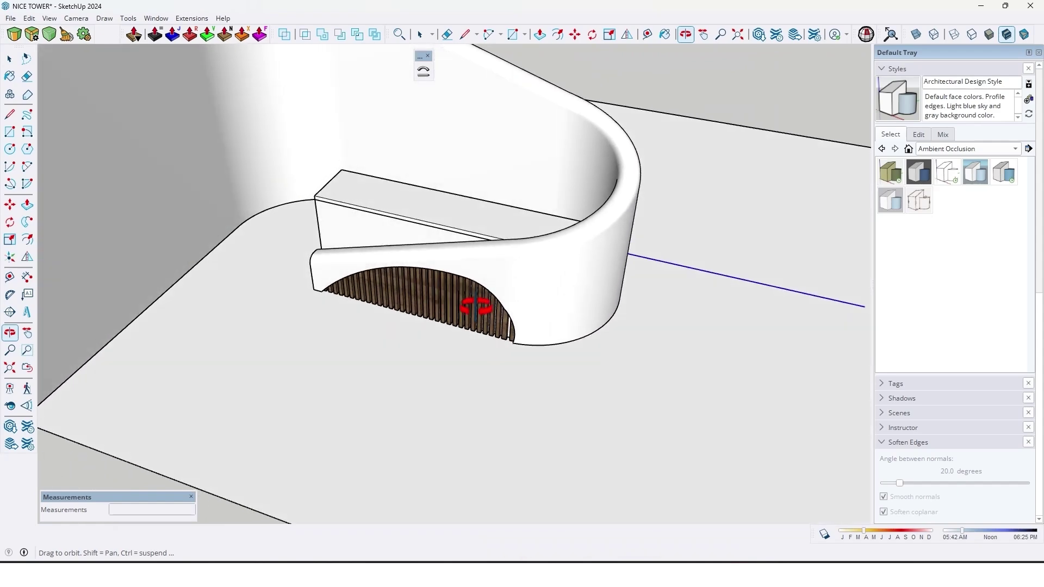
scroll(433, 239, "up", 8)
mouse_move(381, 217)
left_mouse_down()
mouse_move(390, 223)
mouse_move(373, 233)
left_mouse_up()
Open the desk box group for editing with the rest of the model hidden.
double_click(359, 219)
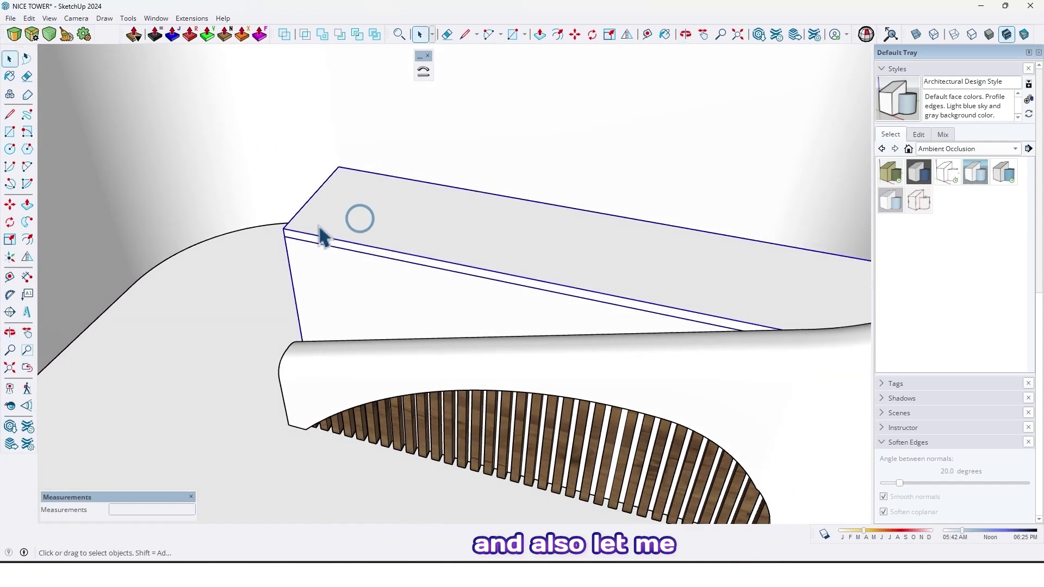
double_click(317, 225)
key("ctrl+h")
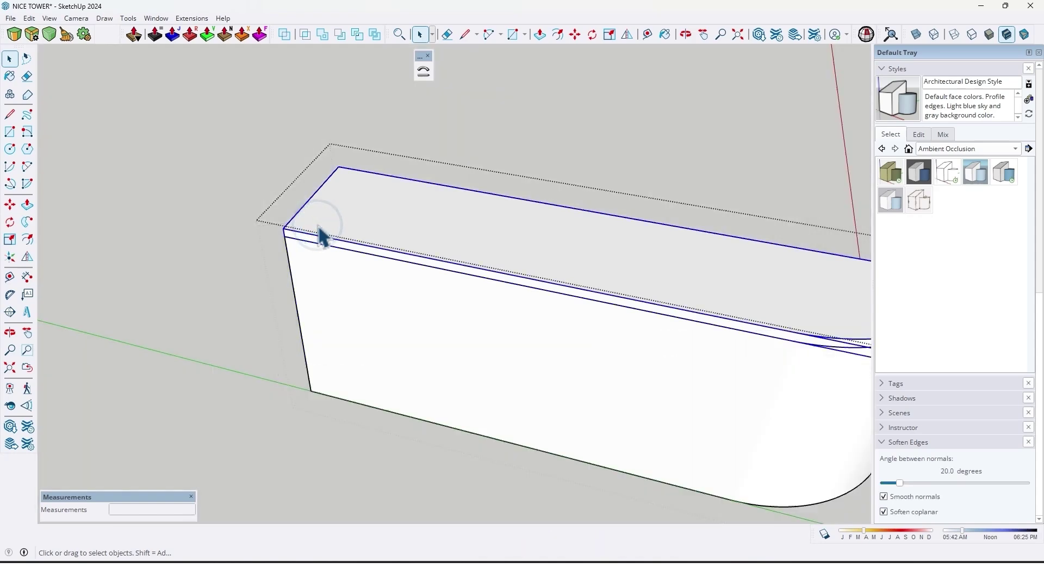
middle_click_drag(320, 227, 736, 124)
middle_click_drag(345, 276, 515, 290)
middle_click_drag(484, 370, 478, 310)
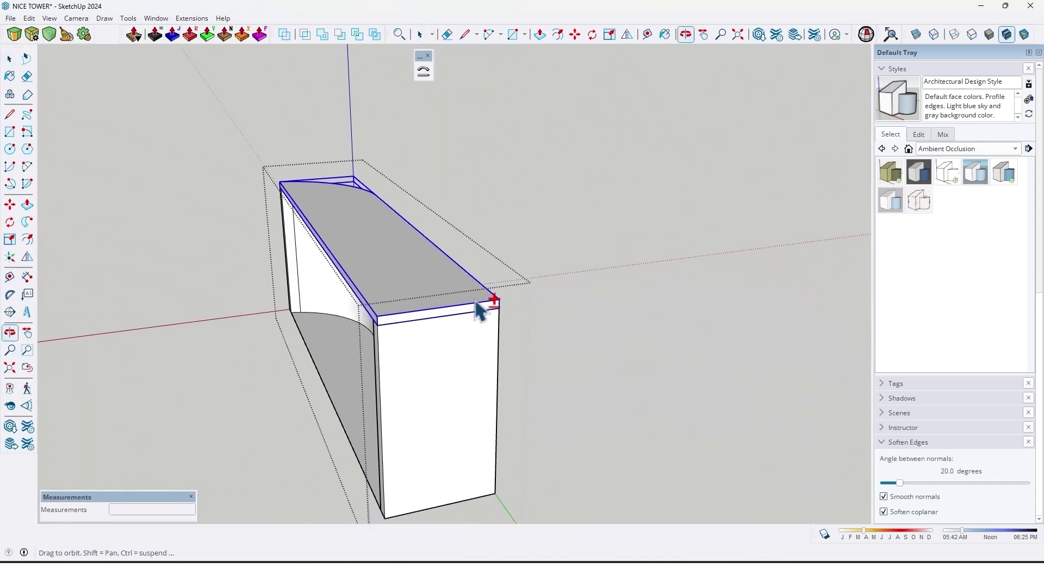
Move the box's top plate 12.5 cm down, then select the box and curved band.
left_click(378, 318)
key("Up")
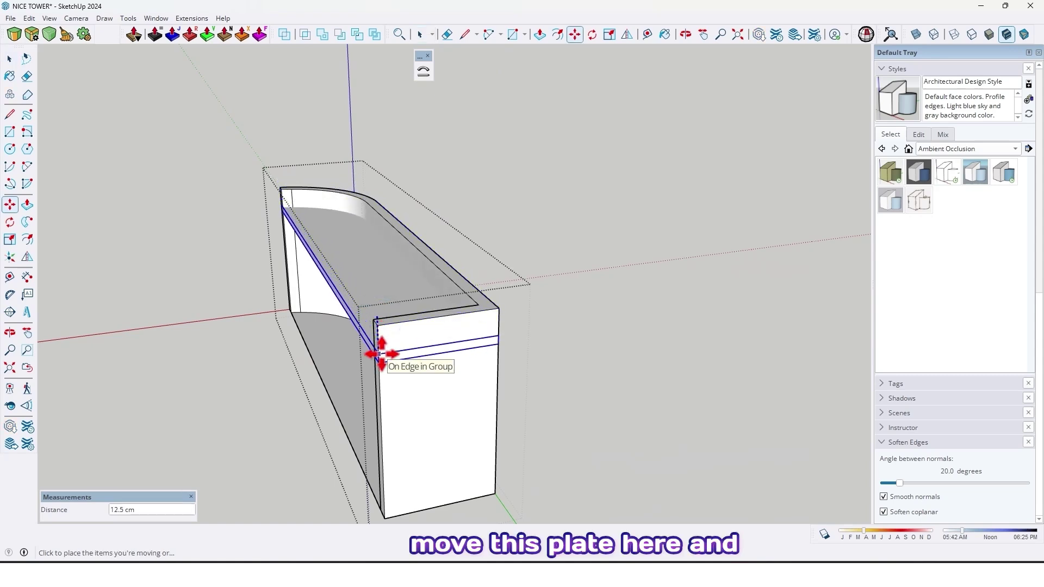
left_click(377, 352)
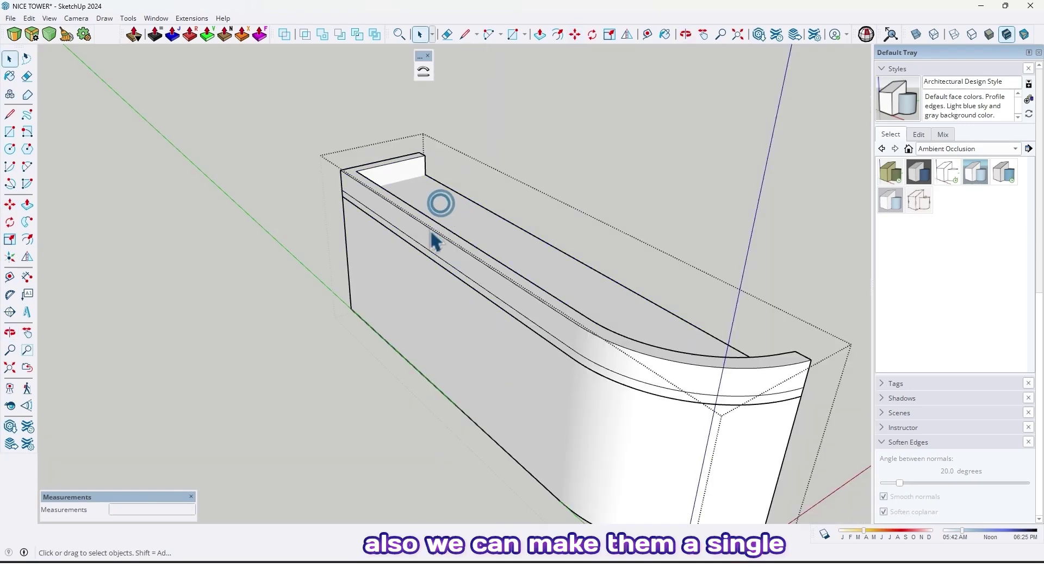
middle_click_drag(431, 233, 406, 240)
scroll(406, 242, "down", 2)
left_click(403, 243)
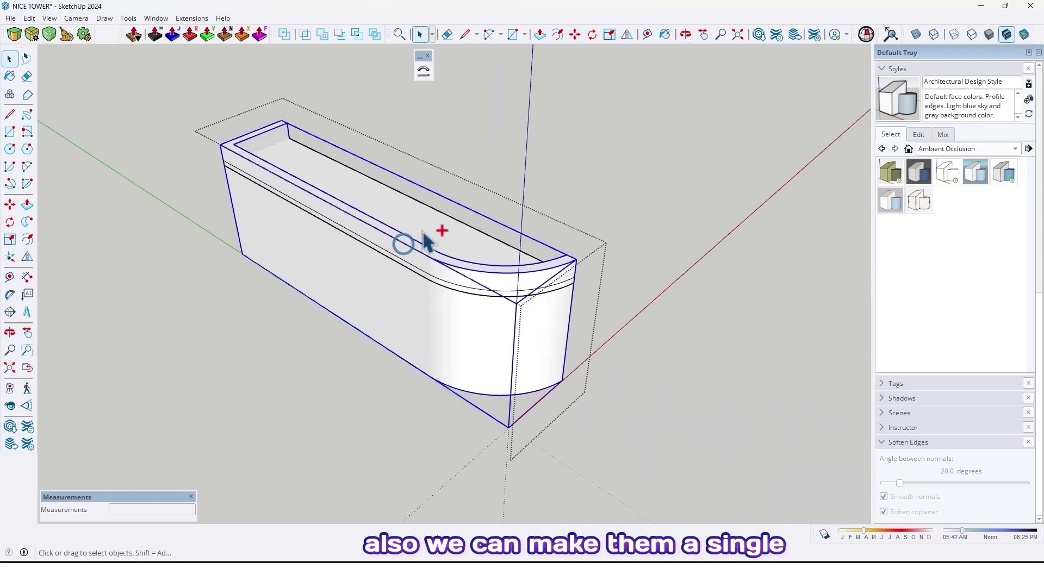
left_click(424, 226, "ctrl")
mouse_move(508, 283)
middle_mouse_down()
mouse_move(517, 287)
mouse_move(496, 268)
middle_mouse_up()
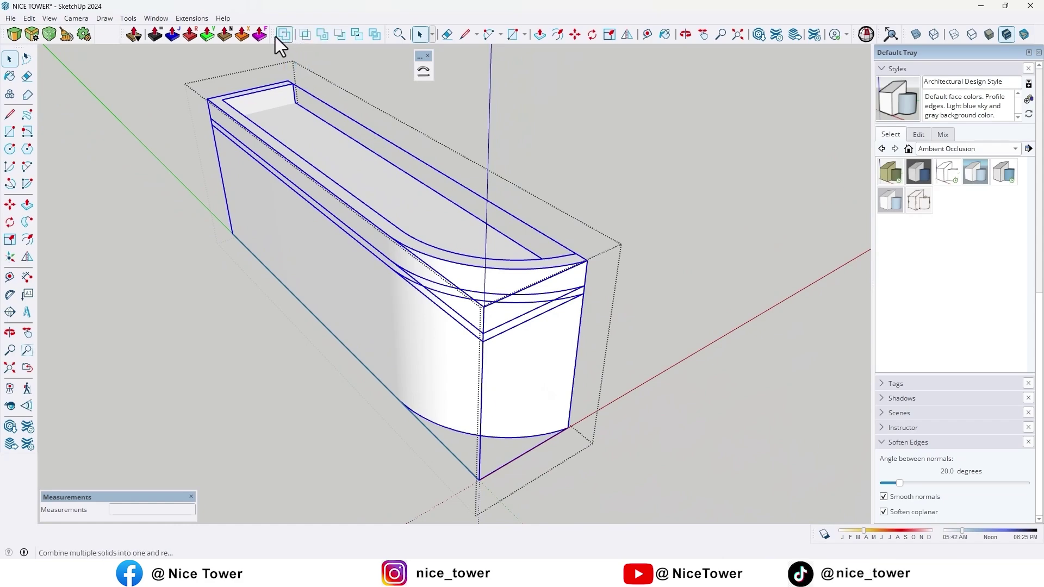
Union the desk box and curved band with the Solid Tools Union command.
left_click_drag(275, 37, 299, 84)
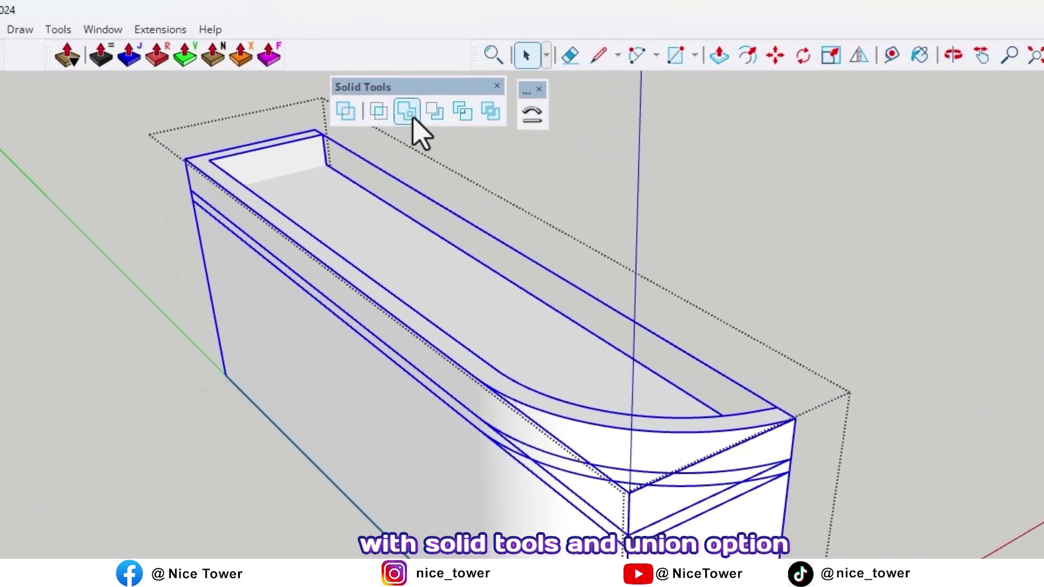
left_click(405, 113)
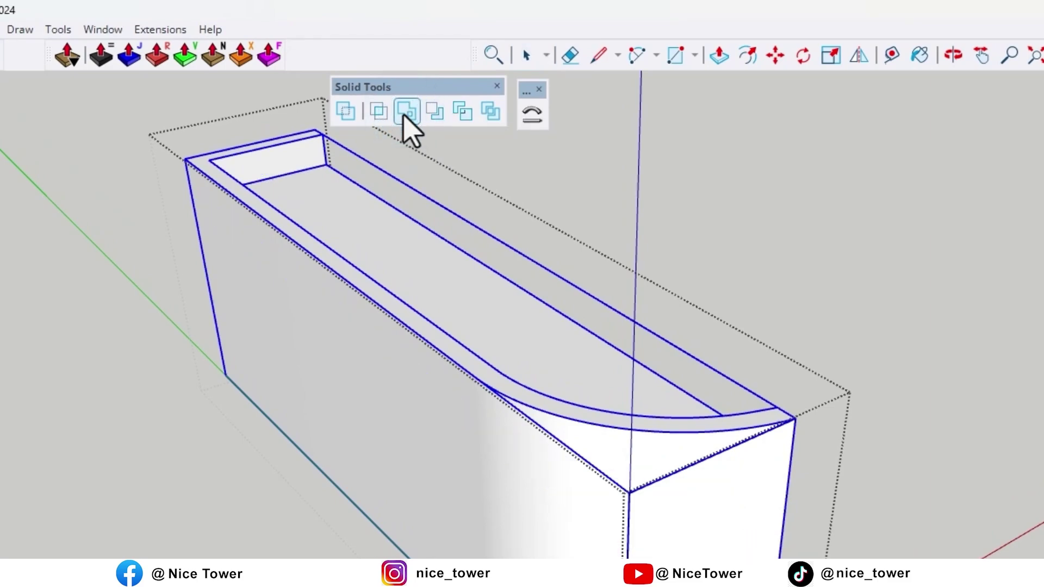
mouse_move(494, 442)
middle_mouse_down()
mouse_move(738, 561)
mouse_move(652, 454)
middle_mouse_up()
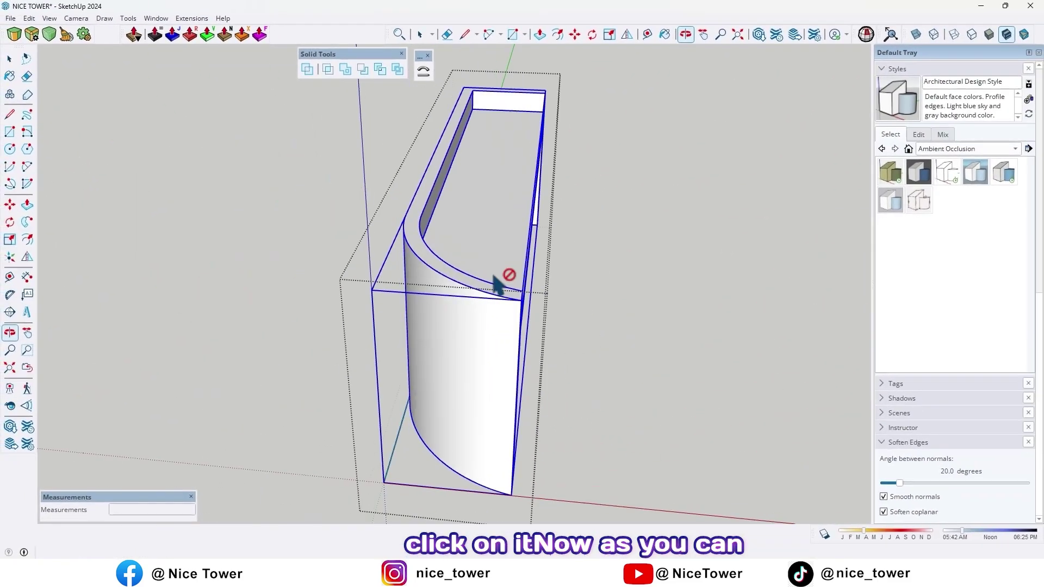
middle_click_drag(494, 282, 530, 283)
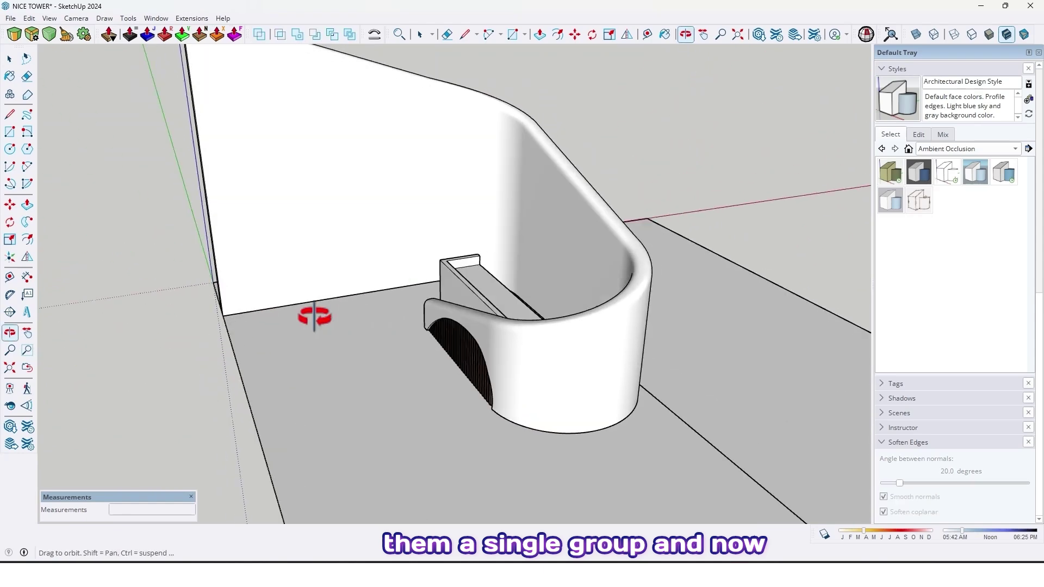
middle_click_drag(312, 314, 363, 352)
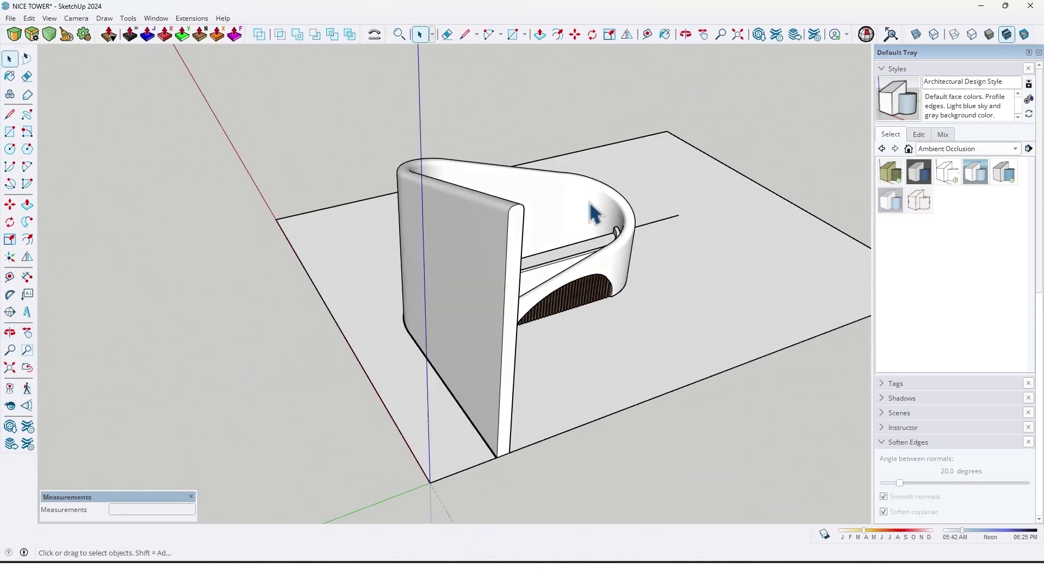
middle_click_drag(625, 399, 438, 271)
scroll(462, 286, "up", 1)
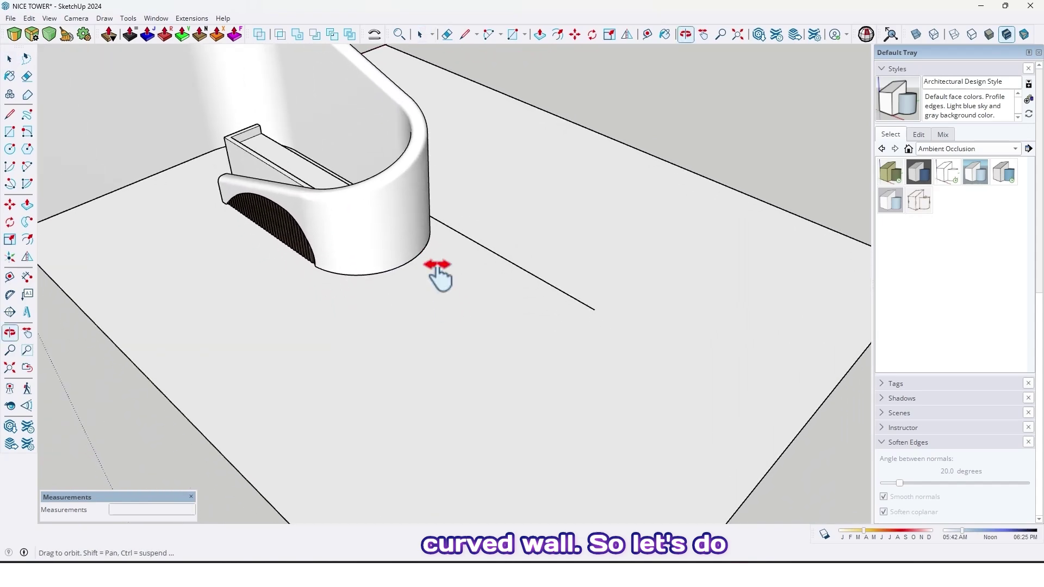
Draw a 4 × 4 cm square on the floor and extrude it 350 cm into a post.
scroll(431, 315, "up", 3)
key("r")
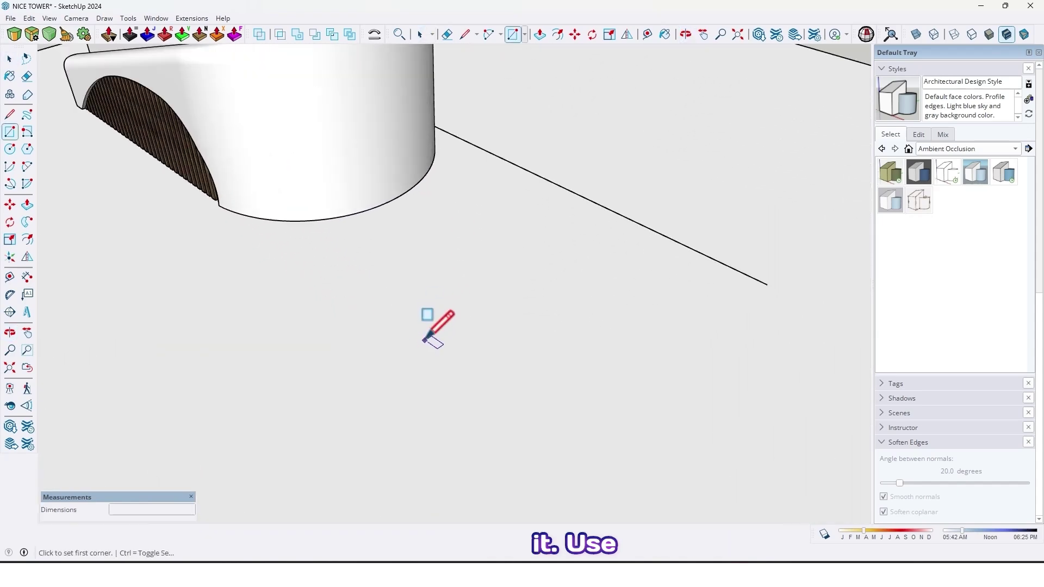
scroll(432, 342, "up", 3)
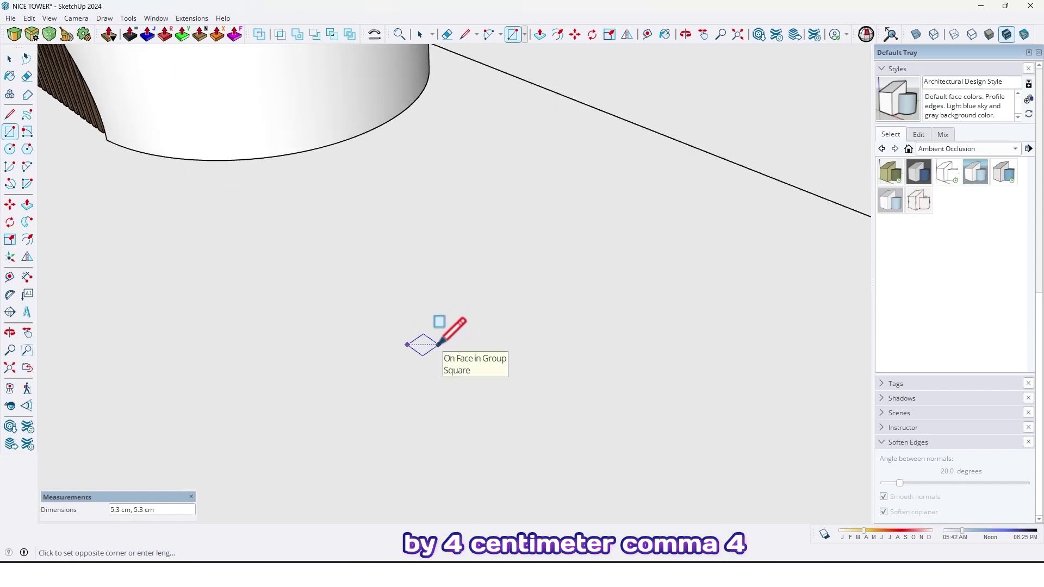
type("4,")
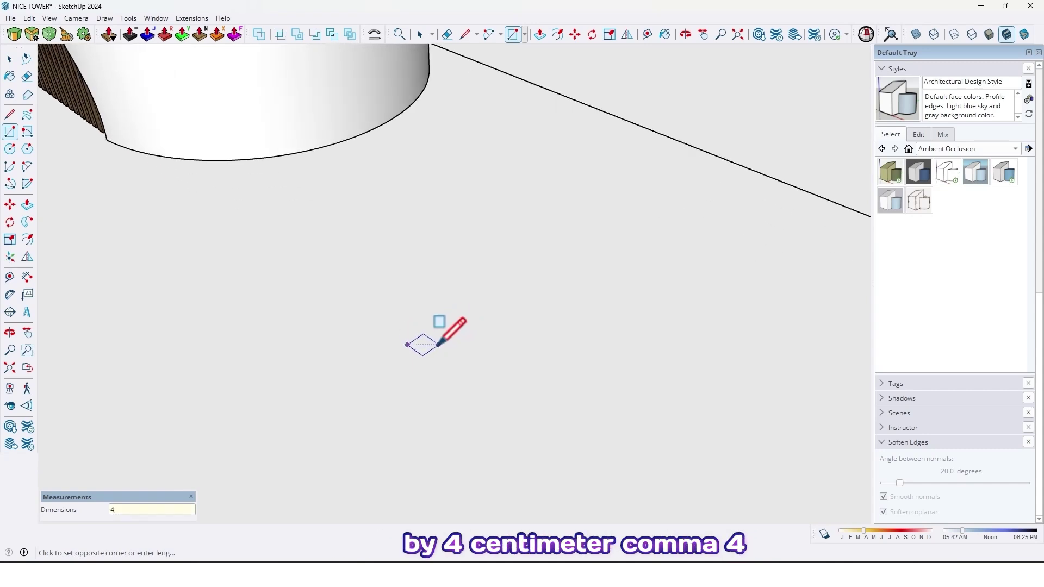
type("4")
key("Return")
key("p")
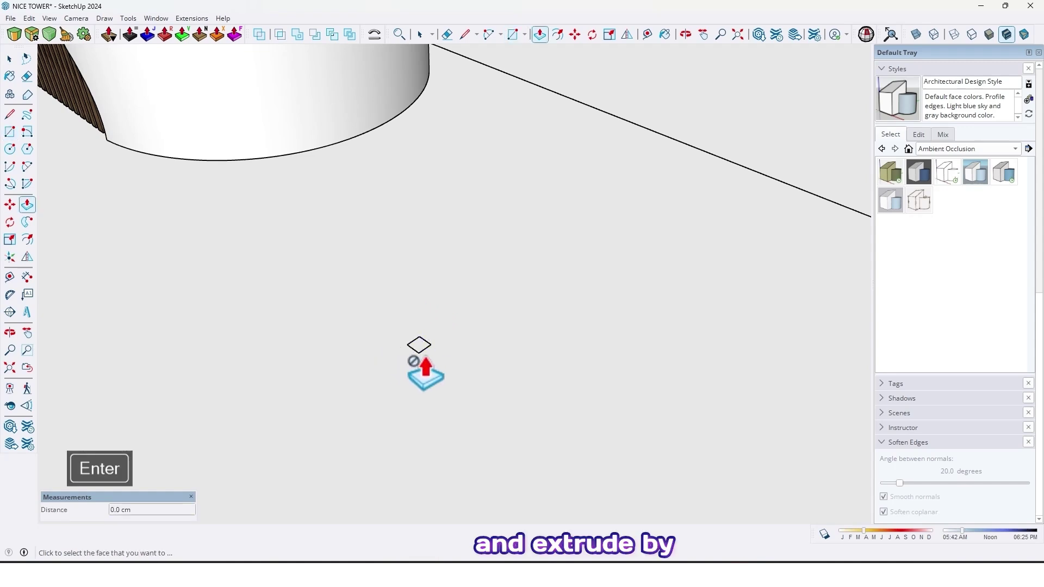
left_click(419, 352)
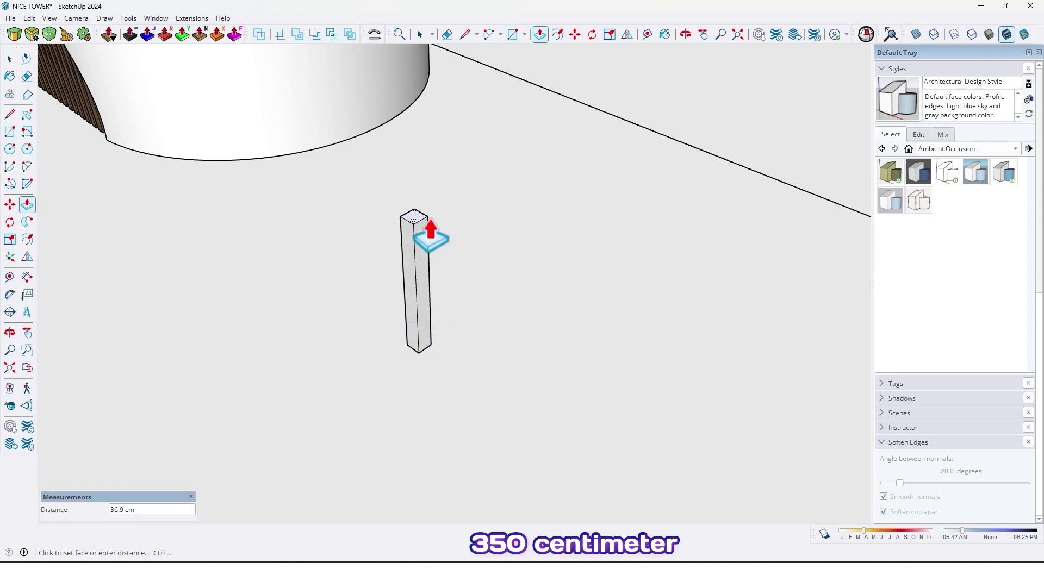
type("350")
key("Return")
scroll(415, 309, "down", 10)
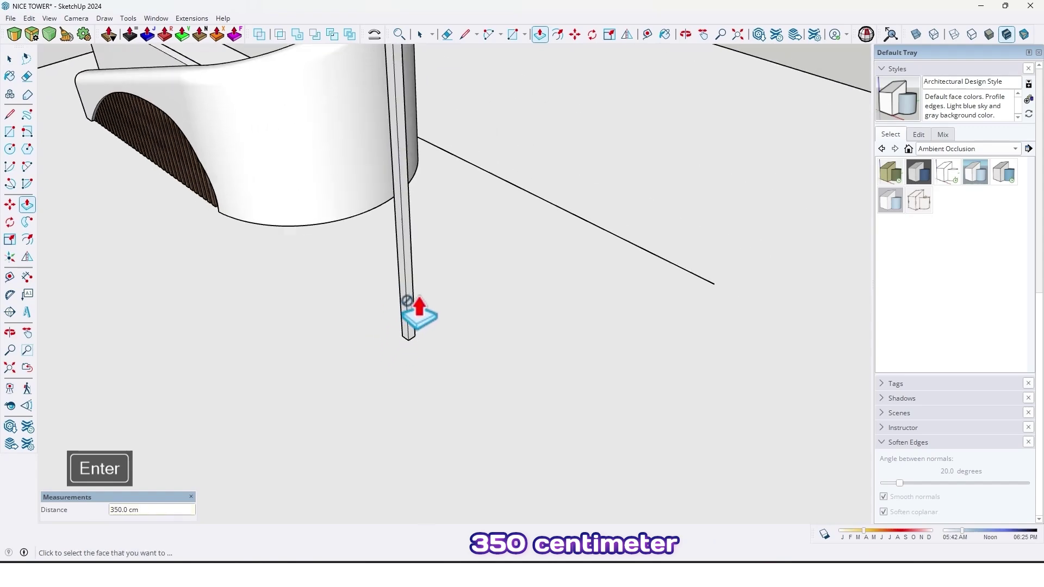
middle_click_drag(418, 299, 569, 299)
Make the tall 4 × 4 cm post a group.
key("space")
scroll(591, 265, "up", 5)
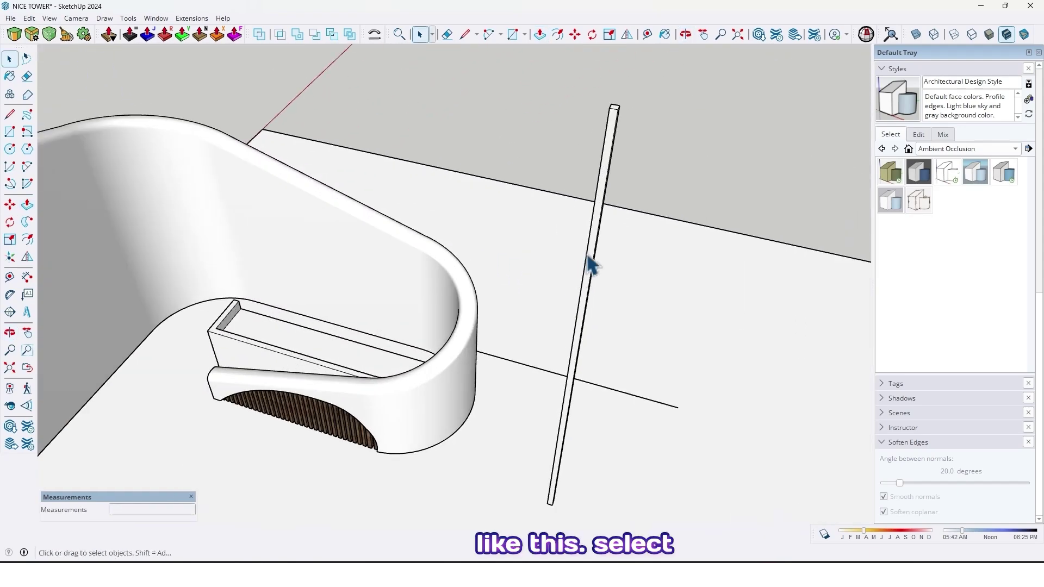
right_click(591, 243)
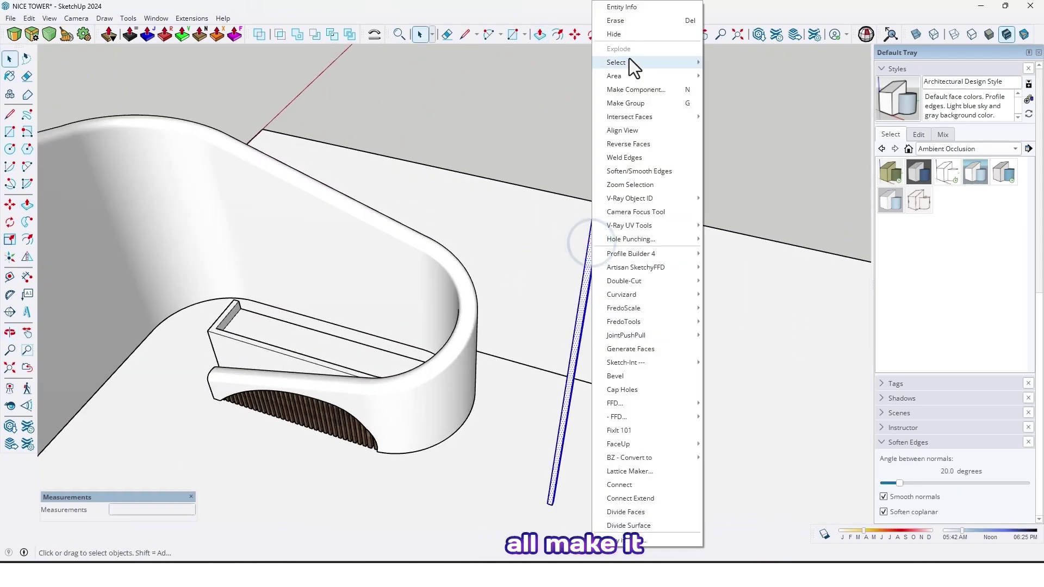
left_click(628, 103)
scroll(577, 226, "down", 4)
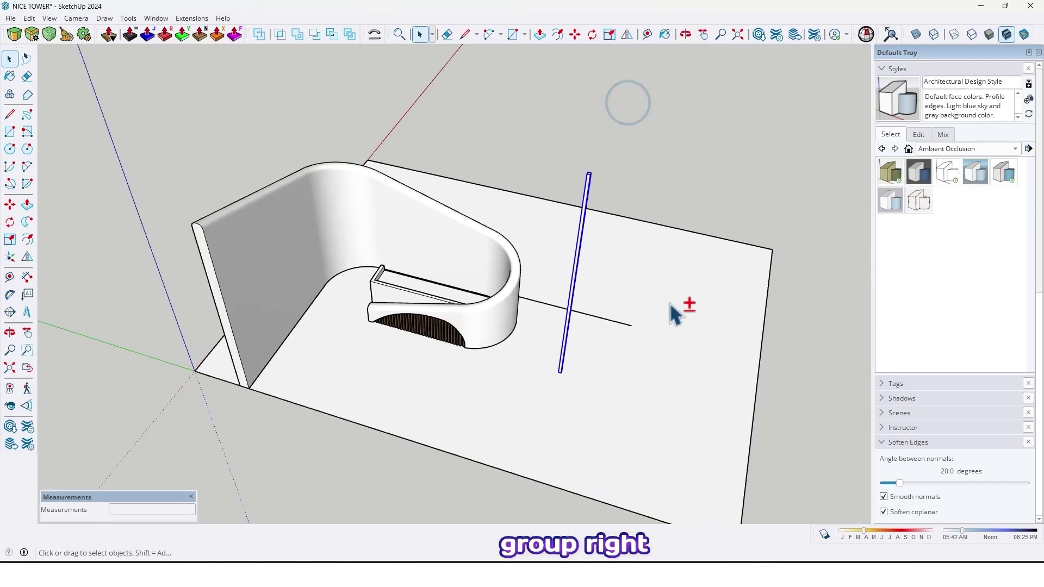
middle_click_drag(669, 306, 357, 320)
scroll(359, 322, "up", 3)
scroll(403, 401, "up", 5)
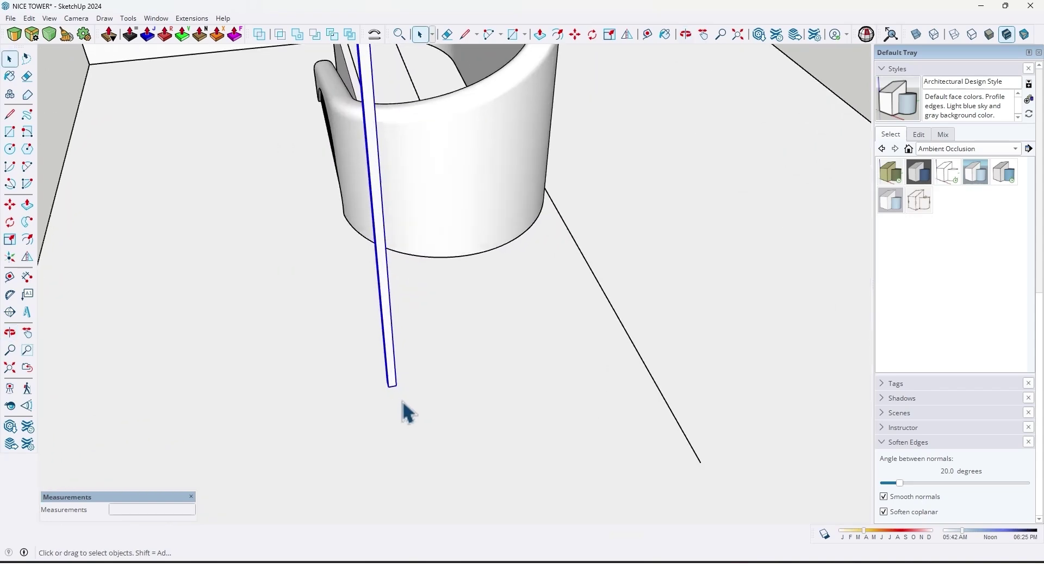
Move the post so its base sits on the end of the floor line.
key("m")
left_click(384, 387)
middle_click_drag(570, 349, 384, 387)
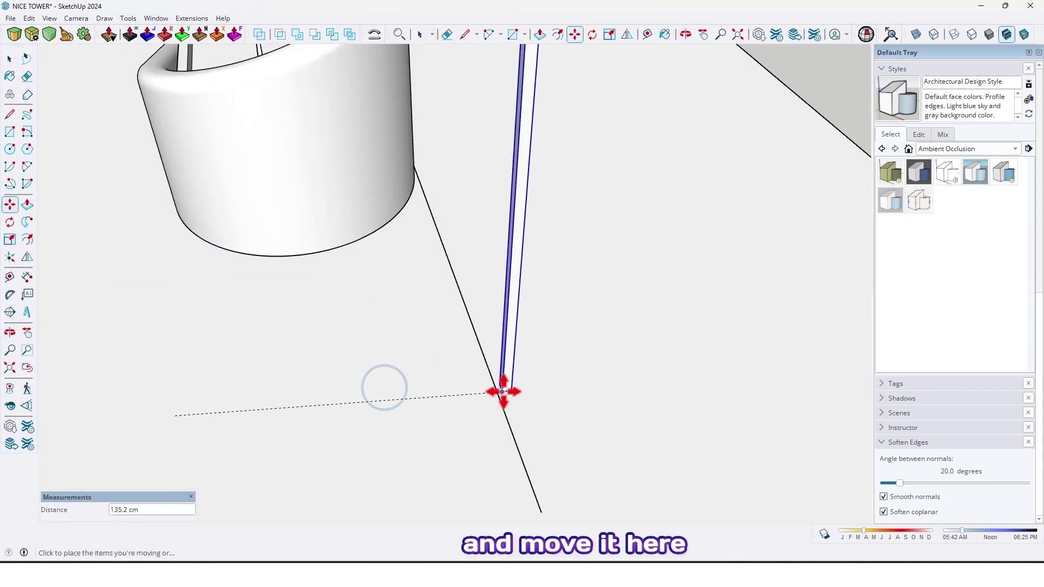
left_click(487, 361)
scroll(456, 375, "down", 5)
middle_click_drag(452, 339, 536, 381, "shift")
middle_click_drag(536, 380, 481, 323)
key("m")
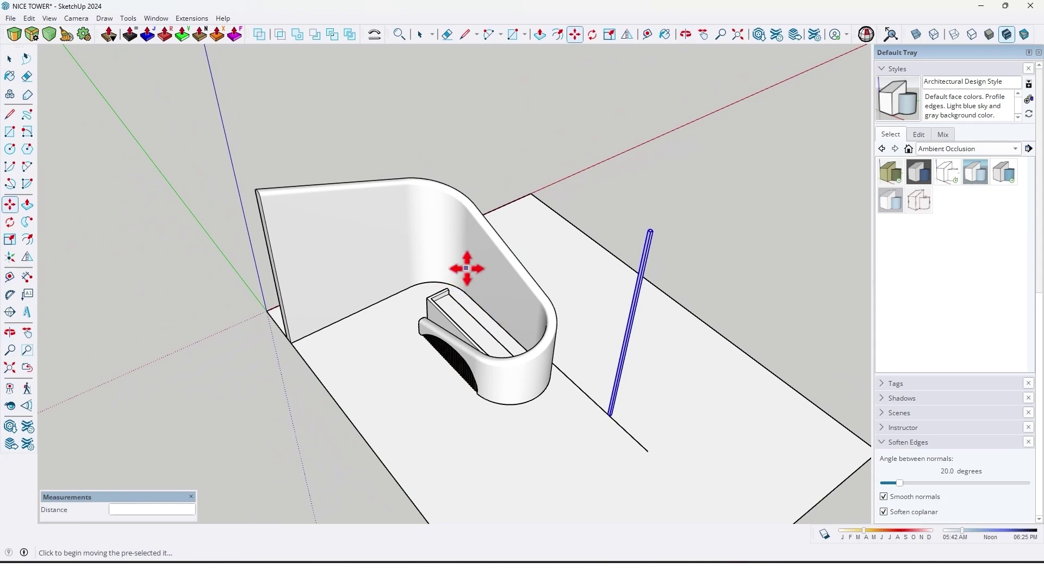
scroll(682, 264, "up", 5)
mouse_move(614, 254)
middle_mouse_down("shift")
mouse_move(587, 217)
mouse_move(738, 251)
mouse_move(600, 197)
mouse_move(629, 203)
mouse_move(610, 186)
middle_mouse_up("shift")
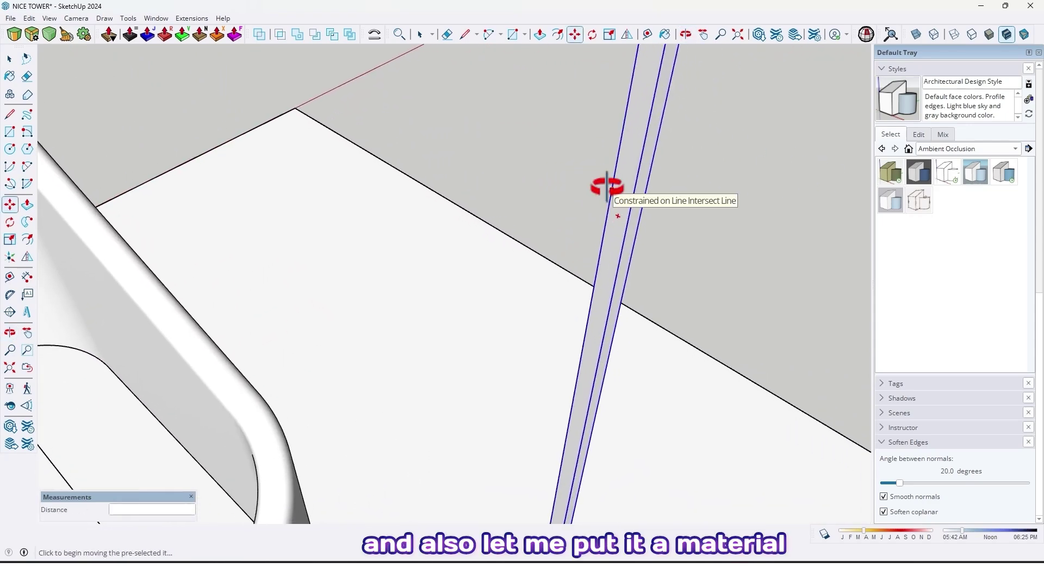
Paint the post with the Walnut Floor 300cm material.
key("b")
left_click(637, 159)
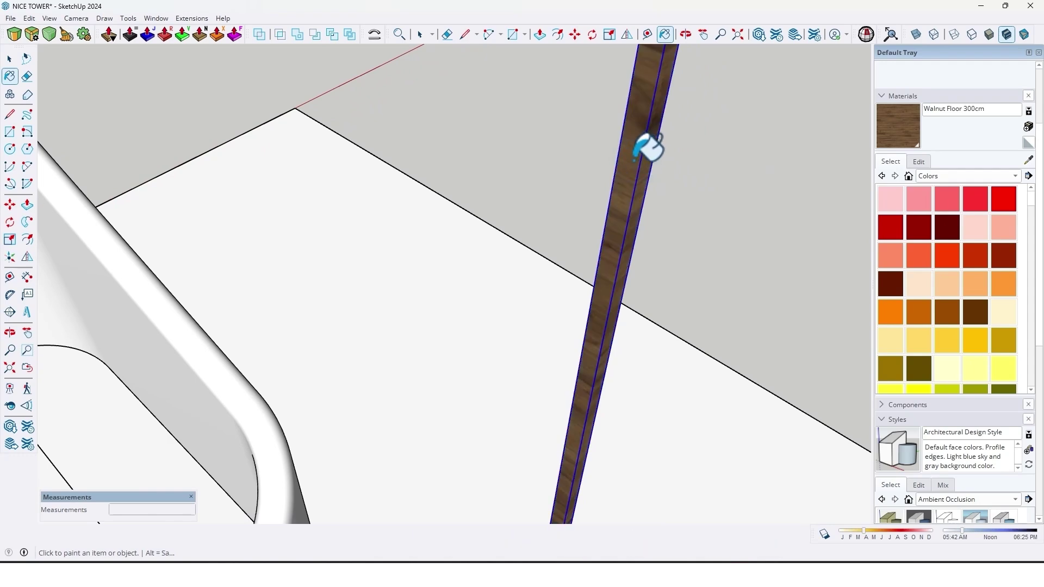
scroll(582, 136, "down", 3)
mouse_move(531, 153)
middle_mouse_down()
mouse_move(579, 136)
mouse_move(512, 125)
mouse_move(503, 146)
middle_mouse_up()
scroll(505, 163, "down", 2)
middle_click_drag(505, 185, 549, 219, "shift")
key("space")
Deselect the post and collapse the panel tray to see the whole post and wall.
left_click(609, 186)
scroll(495, 295, "up", 5)
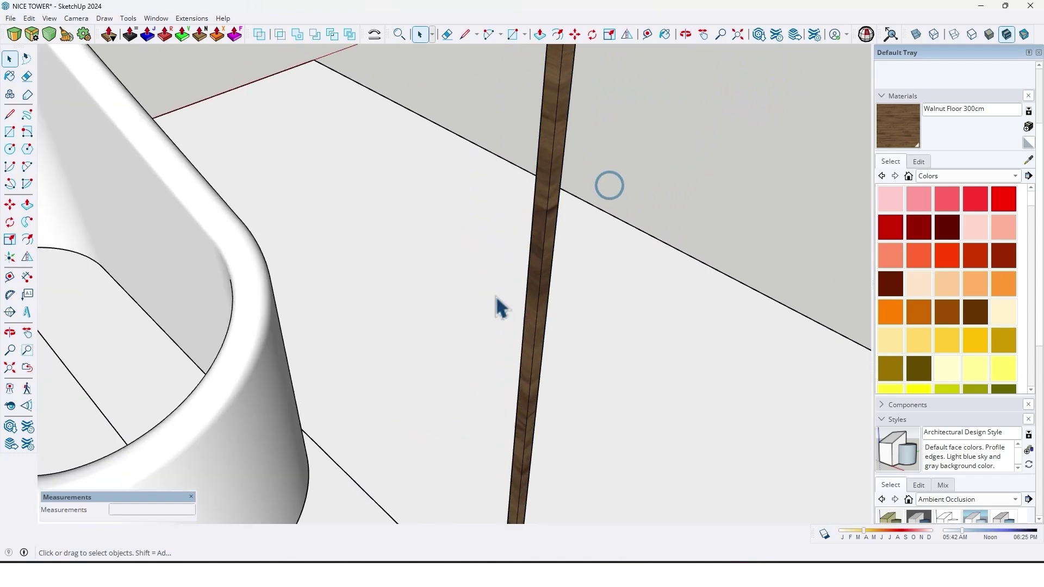
scroll(523, 307, "down", 3)
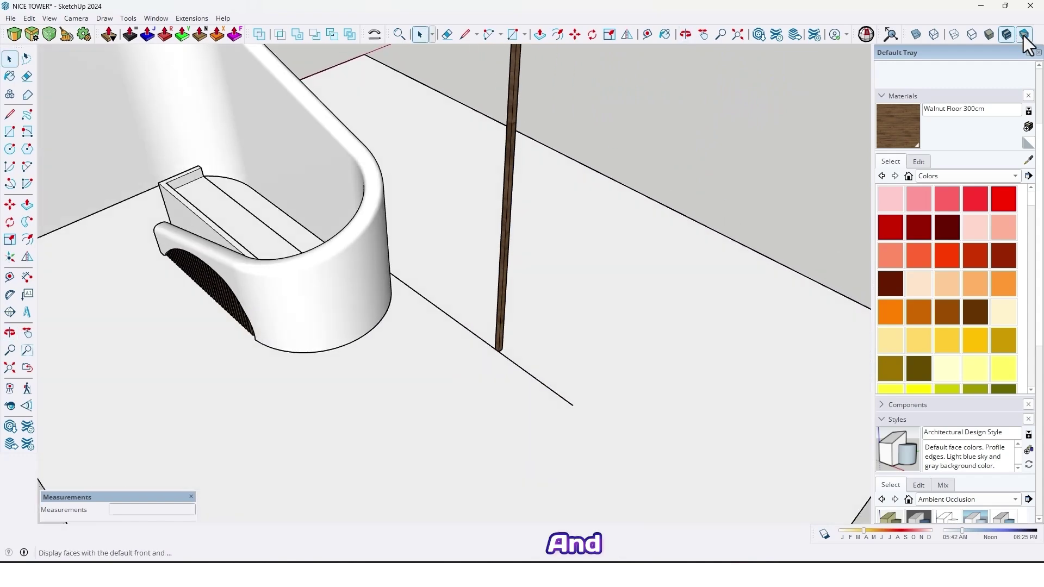
left_click(1028, 52)
middle_click_drag(558, 289, 575, 354)
scroll(531, 348, "down", 3)
middle_click_drag(454, 221, 452, 217)
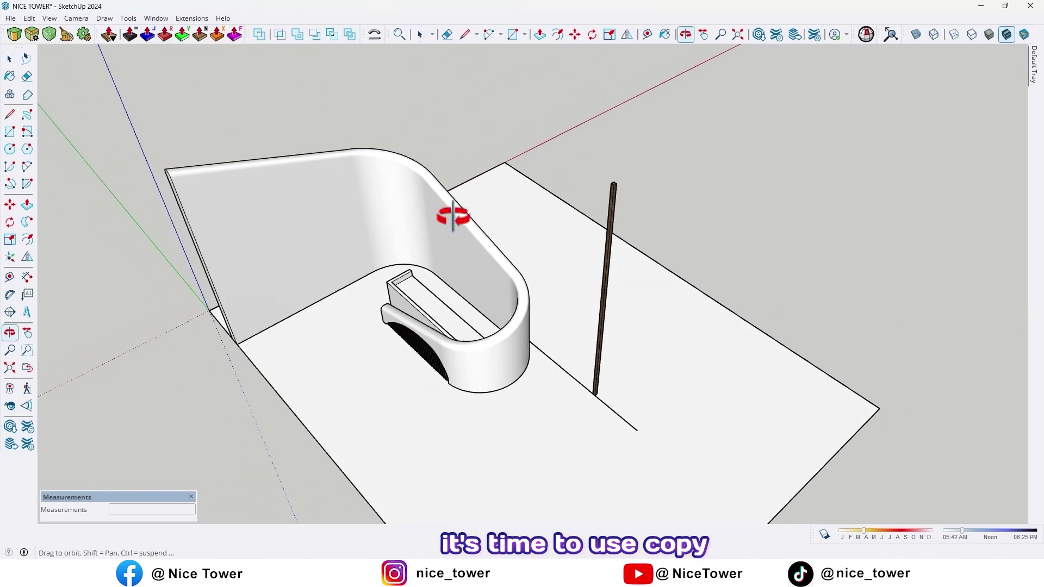
Run Copy Along Curve with the walnut pole and curved floor line, previewing 25.4 cm spacing.
left_click(192, 18)
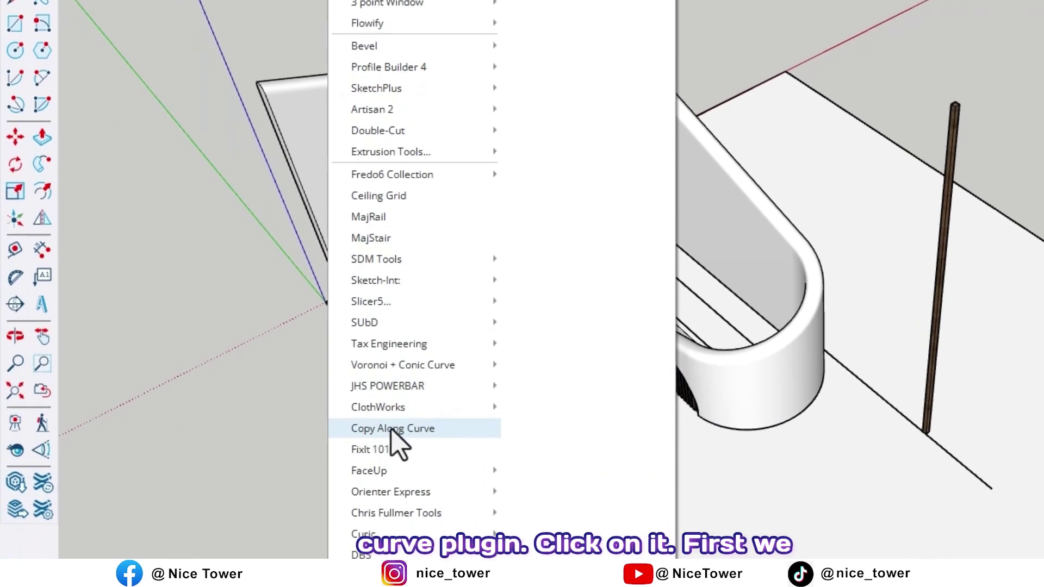
left_click(392, 428)
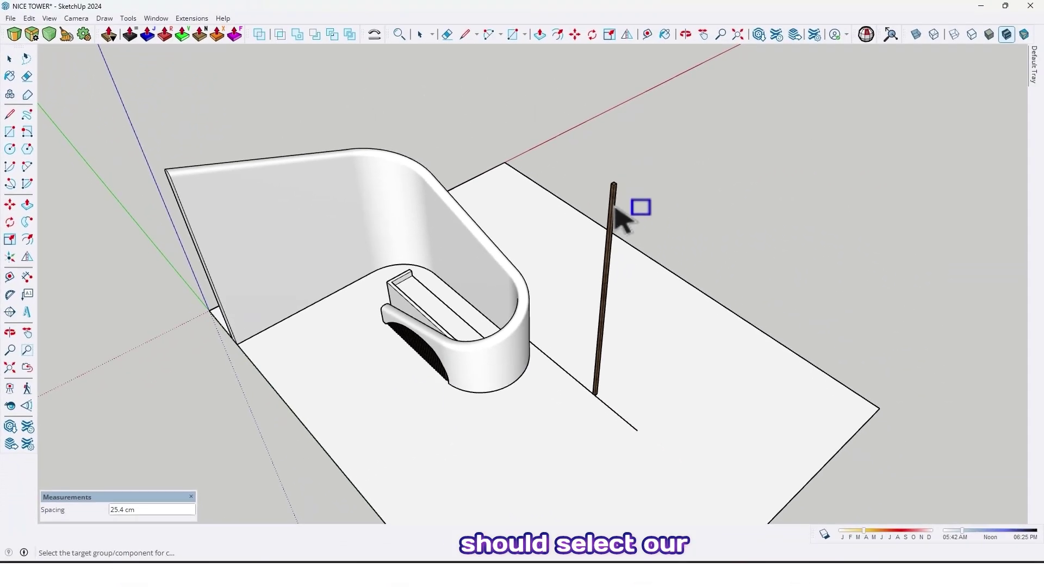
scroll(620, 203, "up", 4)
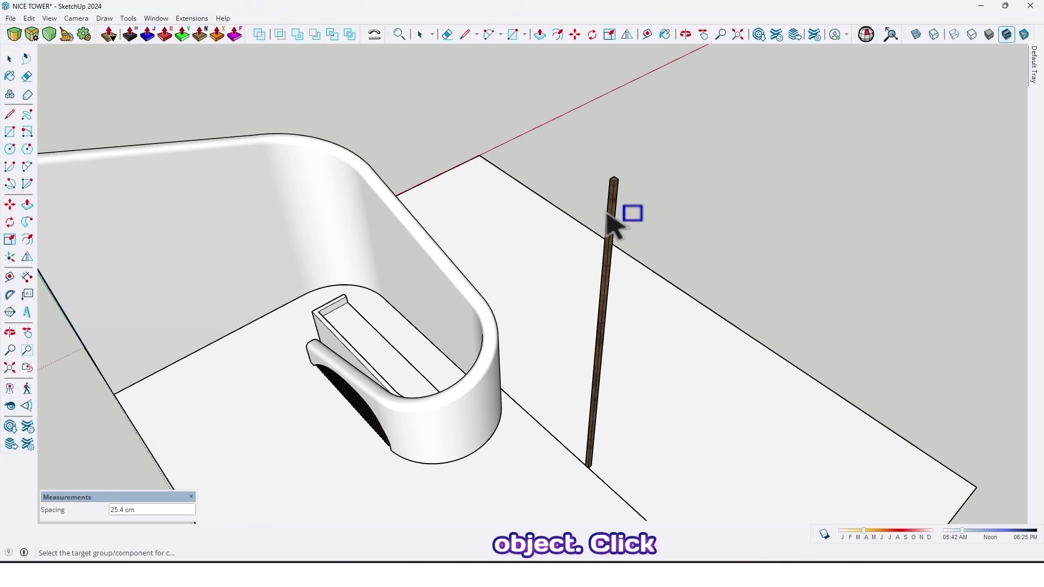
left_click(616, 195)
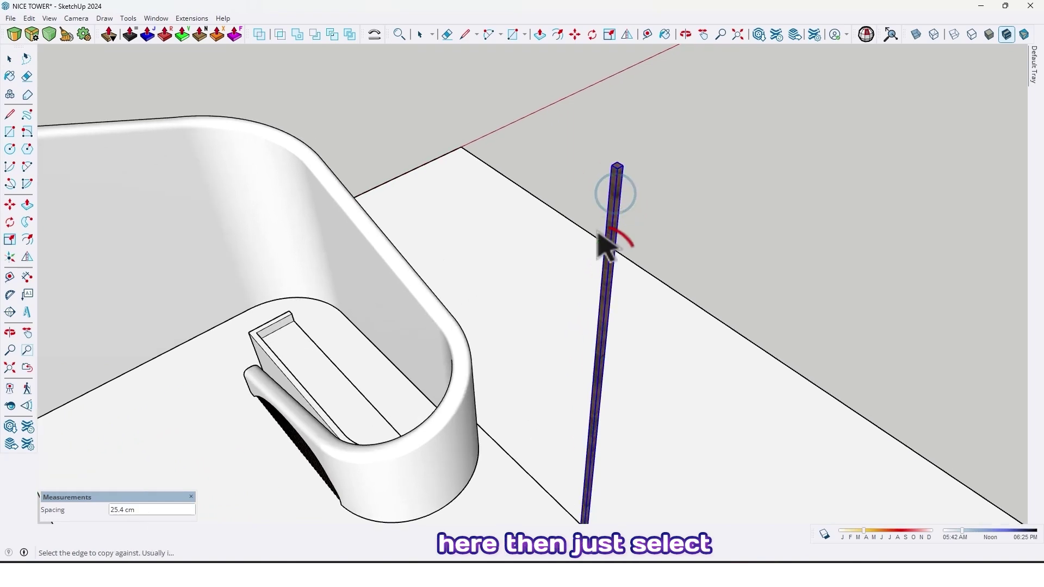
scroll(601, 305, "down", 3)
scroll(587, 387, "up", 4)
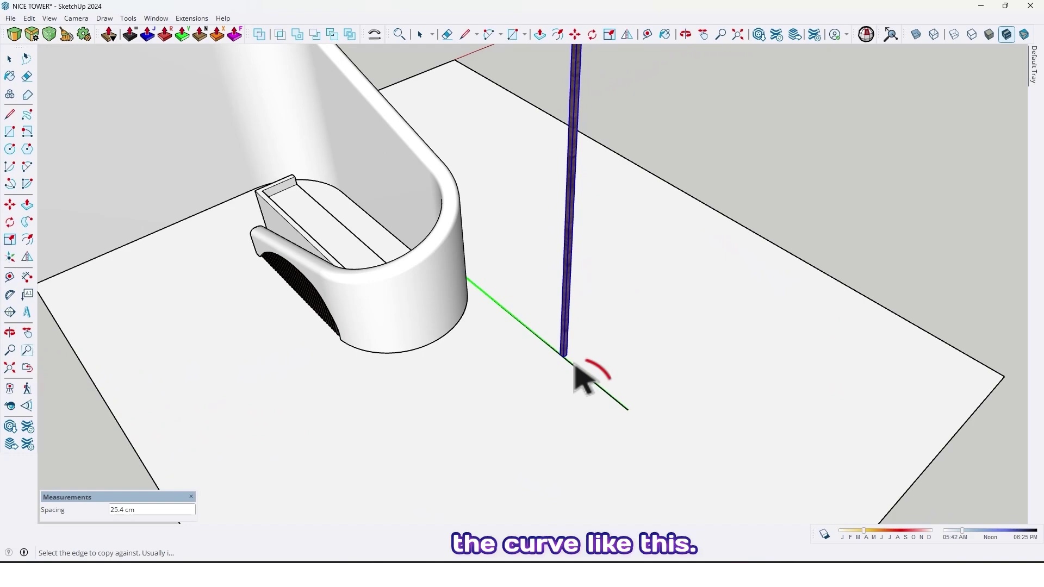
left_click(575, 367)
scroll(576, 369, "down", 6)
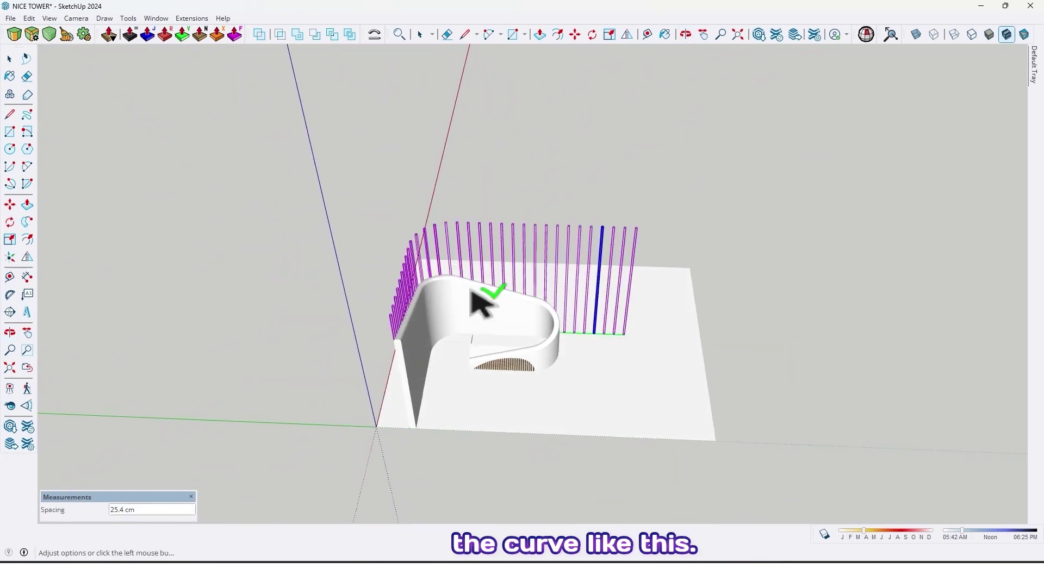
Try a 10 cm spacing for the copied poles along the curve.
scroll(470, 289, "up", 4)
middle_click_drag(470, 290, 475, 212)
scroll(489, 207, "down", 2)
mouse_move(547, 200)
middle_mouse_down()
mouse_move(422, 187)
mouse_move(466, 205)
mouse_move(533, 208)
middle_mouse_up()
scroll(547, 213, "up", 5)
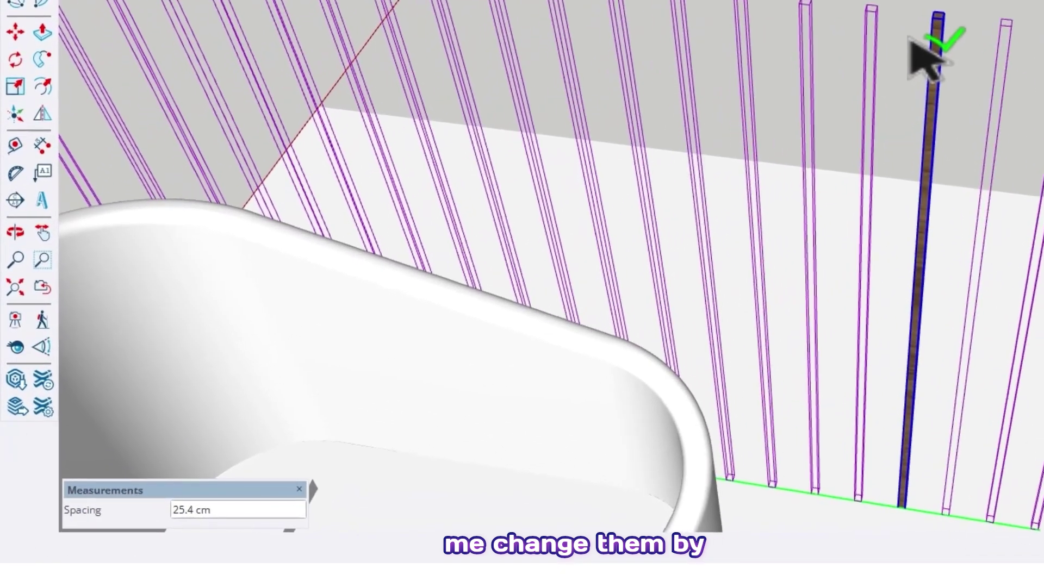
type("10")
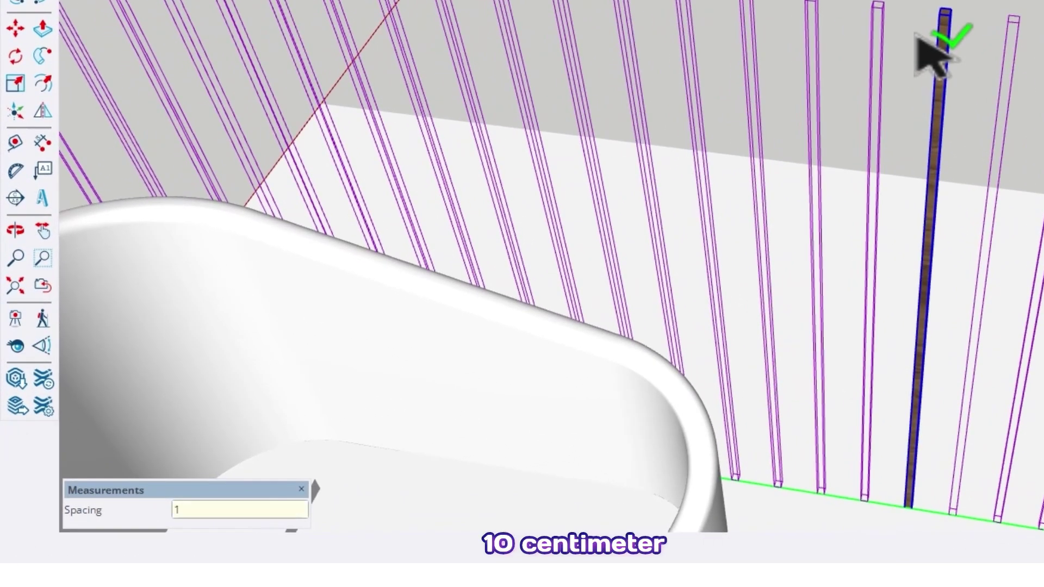
key("Return")
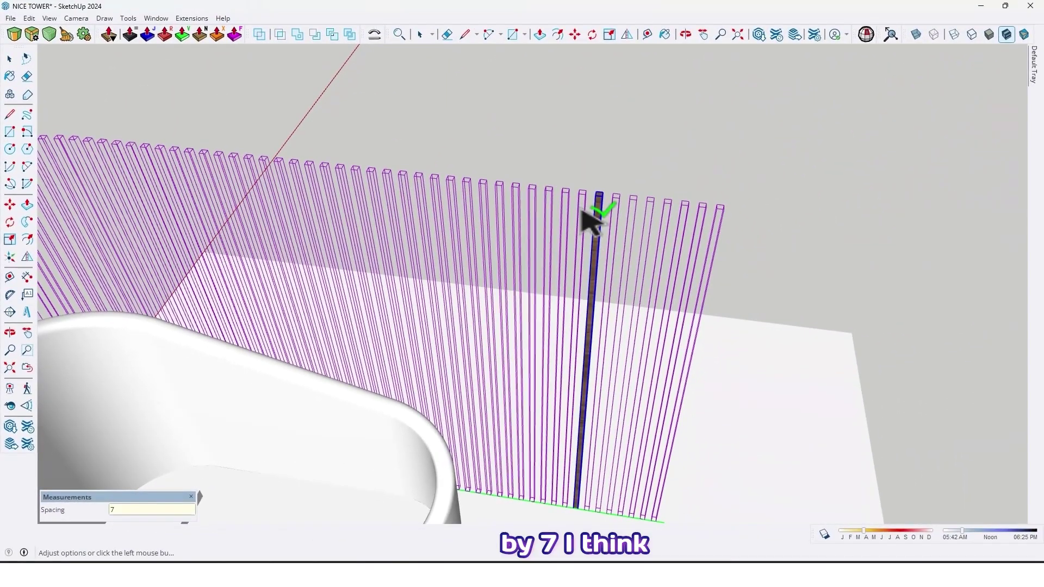
Tighten the pole spacing to 7 cm and commit the walnut slat array.
key("Return")
middle_click_drag(583, 212, 497, 142)
scroll(467, 163, "up", 5)
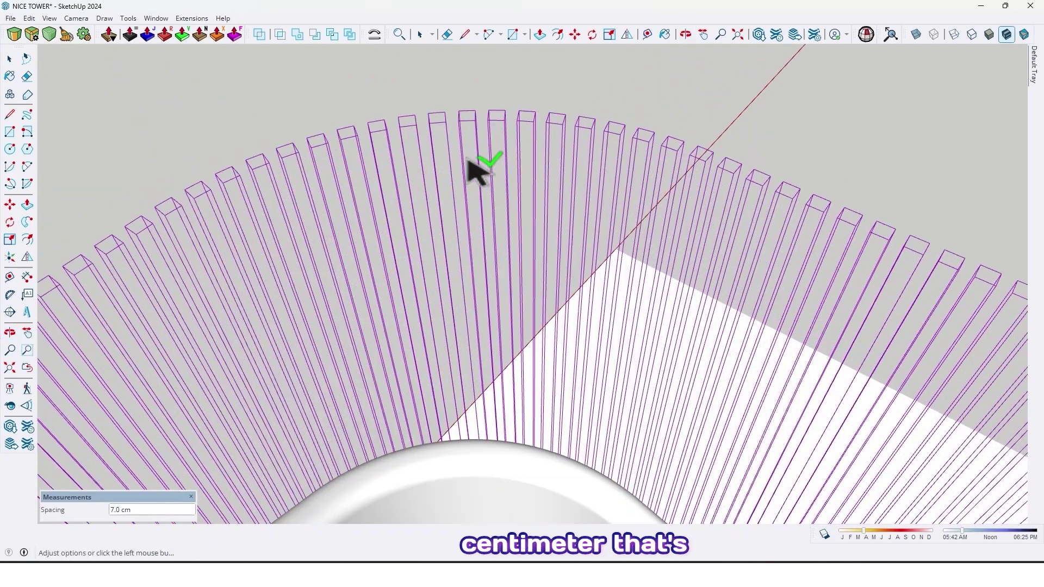
scroll(471, 174, "down", 9)
middle_click_drag(642, 274, 582, 170)
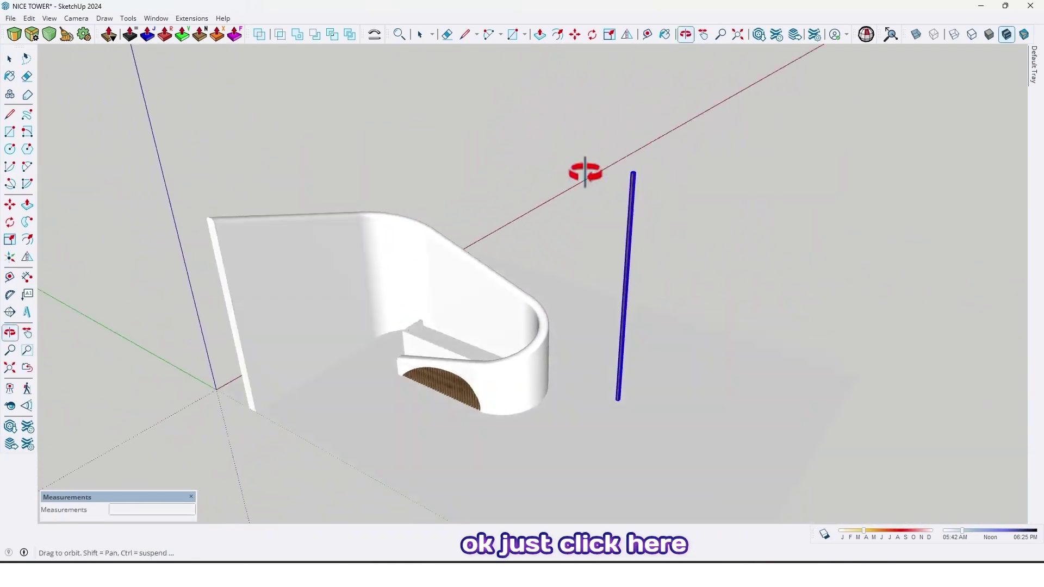
left_click(751, 175)
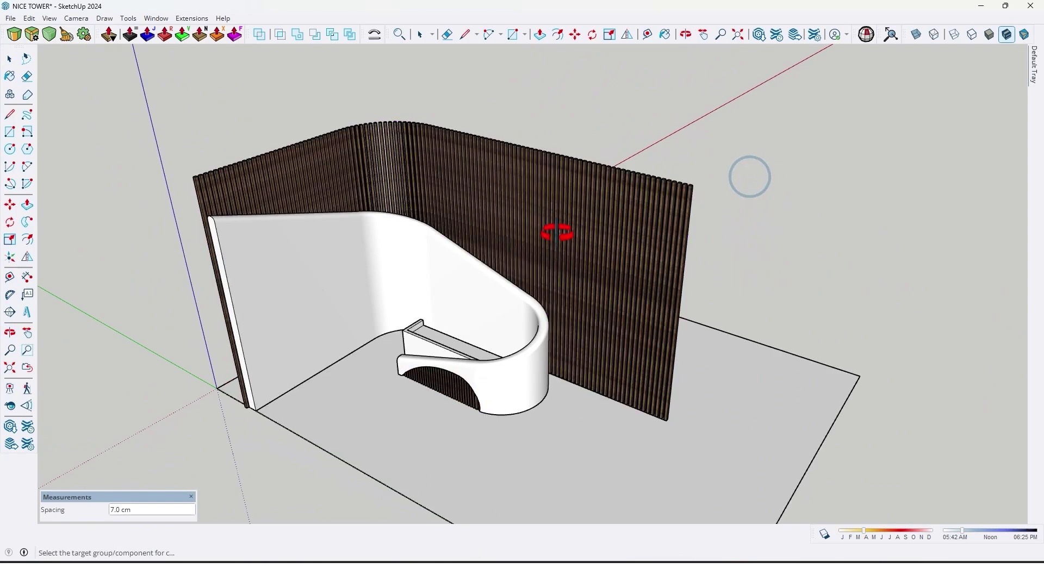
middle_click_drag(557, 232, 217, 315)
Box-select all the walnut slats and make them into one group.
key("space")
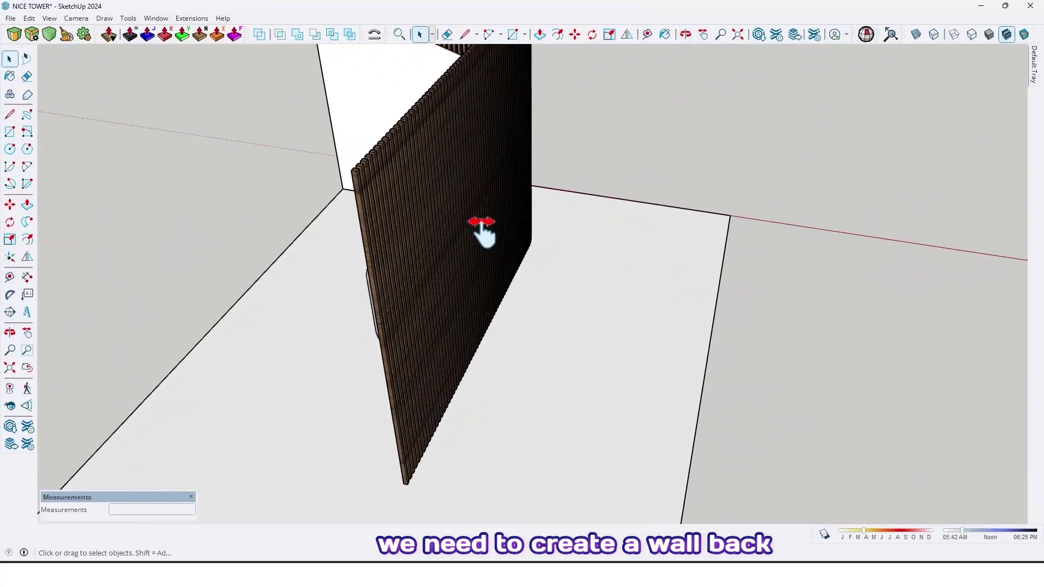
middle_click_drag(481, 222, 306, 352)
scroll(286, 257, "up", 3)
scroll(369, 231, "down", 2)
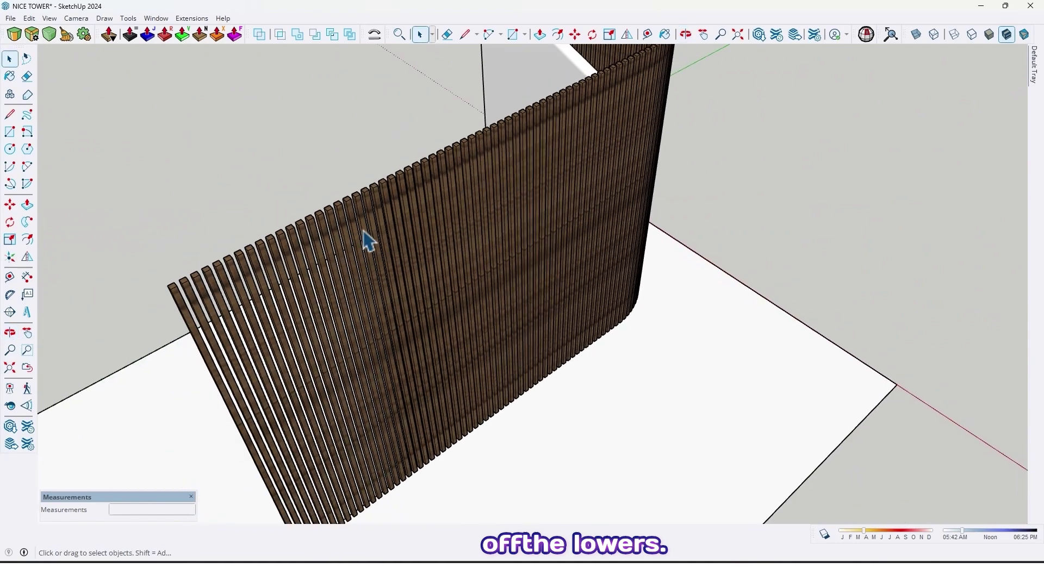
middle_click_drag(363, 232, 471, 348)
scroll(619, 179, "down", 2)
scroll(471, 348, "up", 1)
middle_click_drag(493, 270, 601, 124)
key("space")
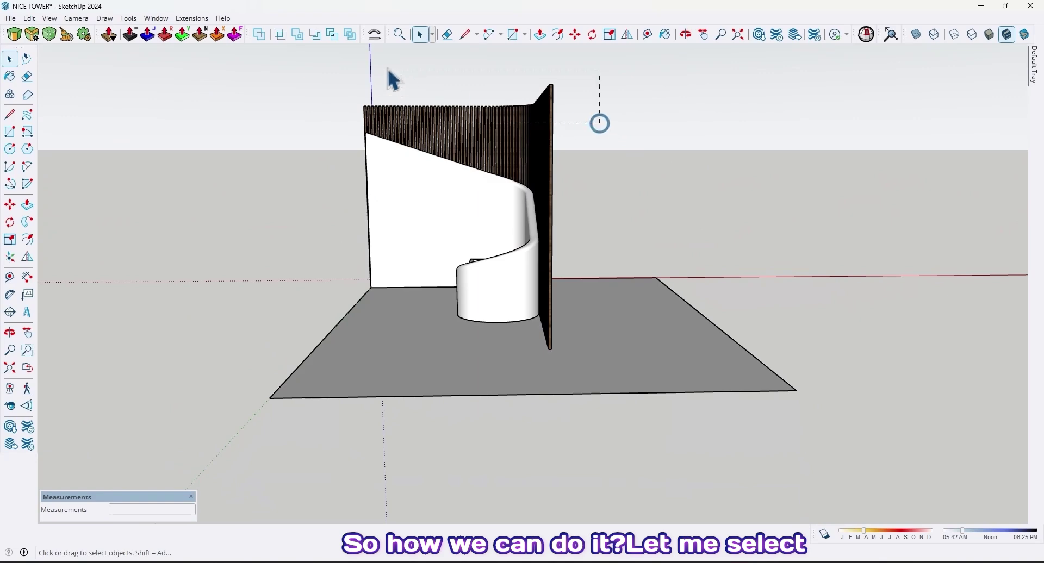
left_click_drag(387, 69, 324, 55)
middle_click_drag(468, 169, 554, 264)
right_click(423, 123)
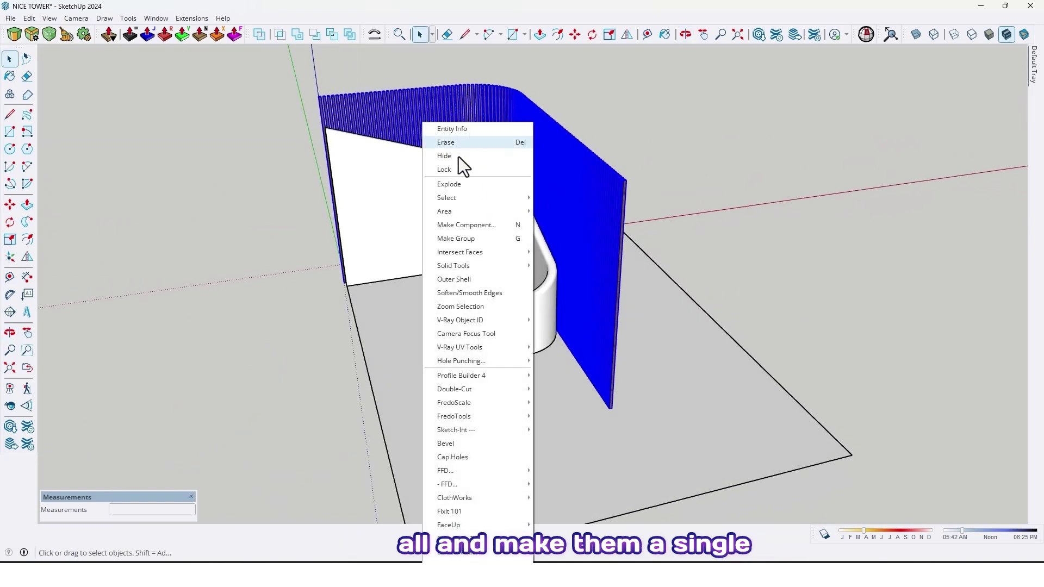
left_click(463, 239)
Hide the slat wall group to expose the floor curve line.
middle_click_drag(463, 241, 531, 291)
scroll(531, 291, "up", 5)
key("space")
right_click(523, 189)
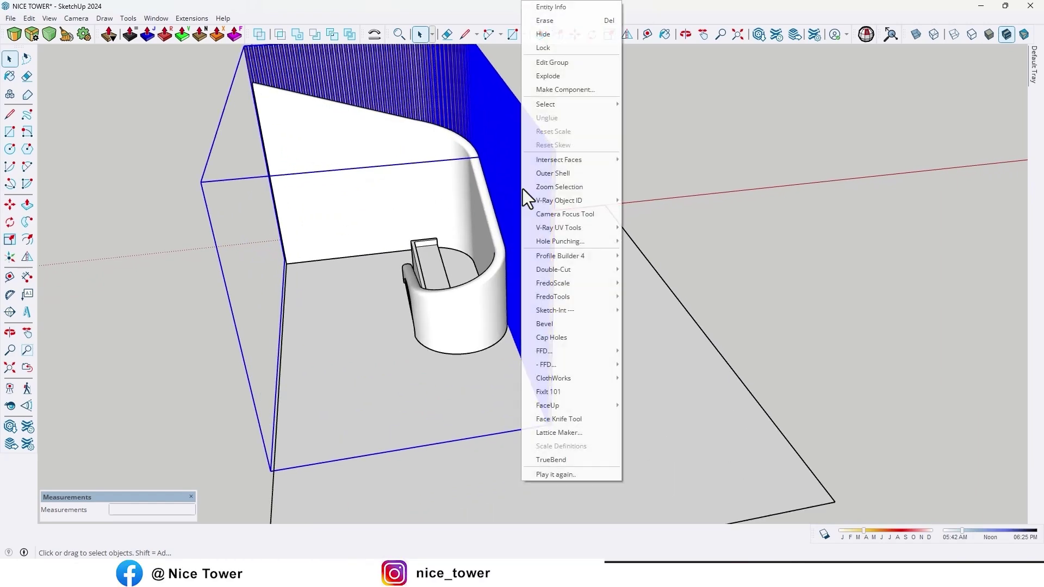
left_click(567, 35)
middle_click_drag(473, 375, 426, 354)
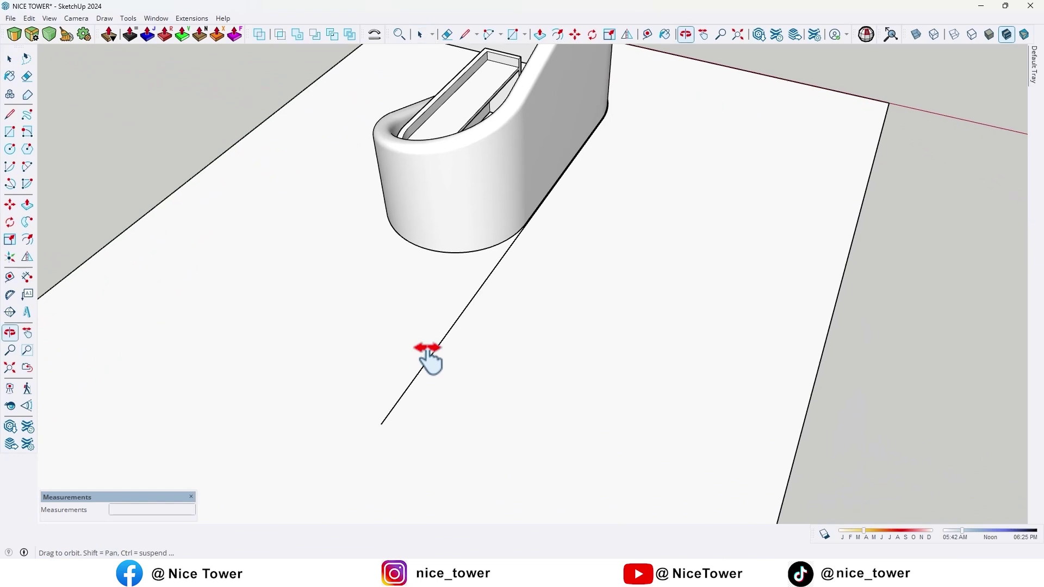
Offset the curved floor line by 4 cm and delete one of the two lines.
key("space")
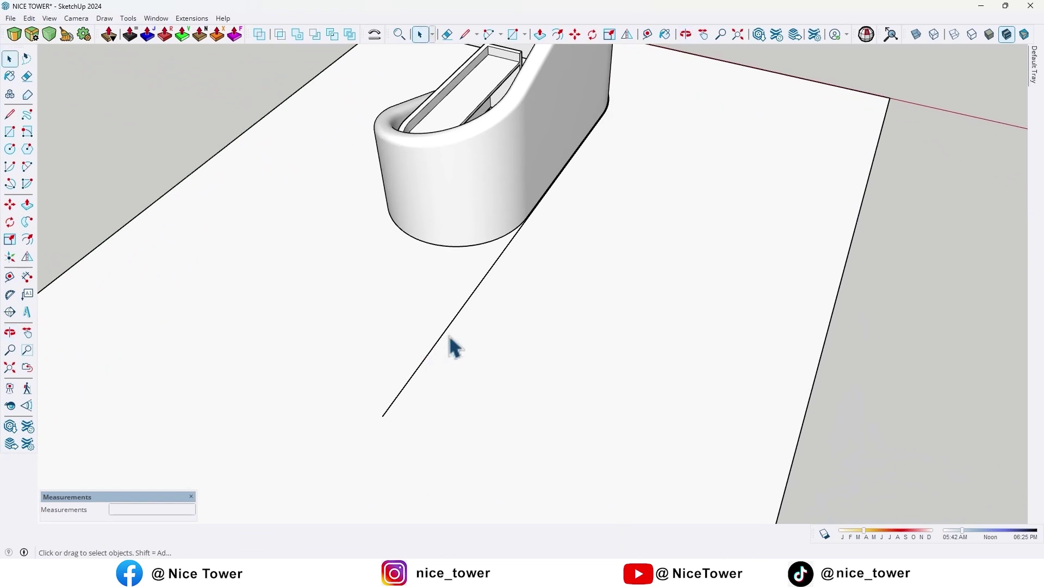
left_click(28, 239)
scroll(419, 383, "up", 2)
left_click(413, 375)
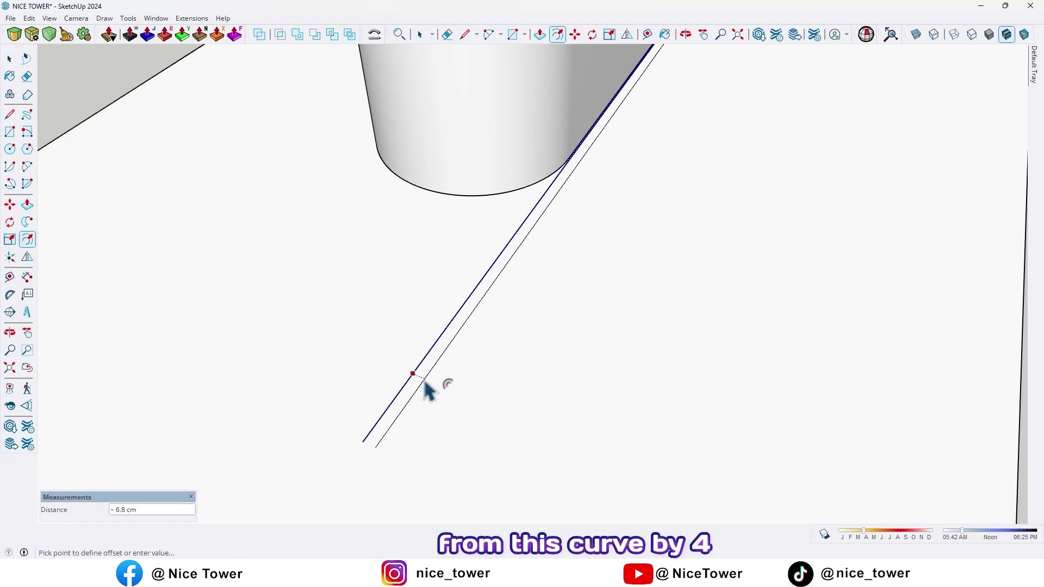
type("4")
key("Return")
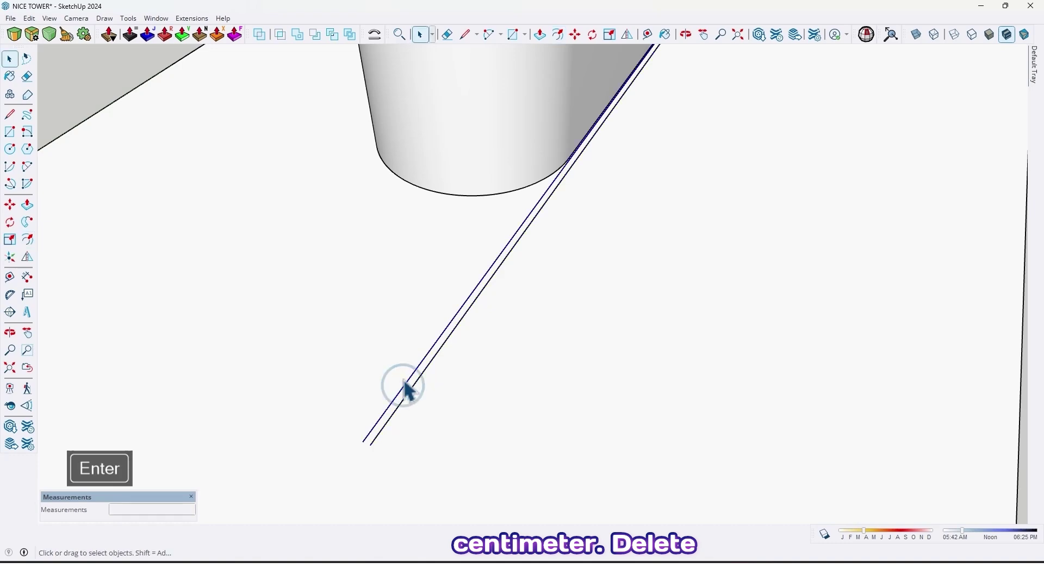
scroll(409, 389, "down", 5)
key("Delete")
middle_click_drag(431, 379, 500, 354)
scroll(560, 372, "up", 4)
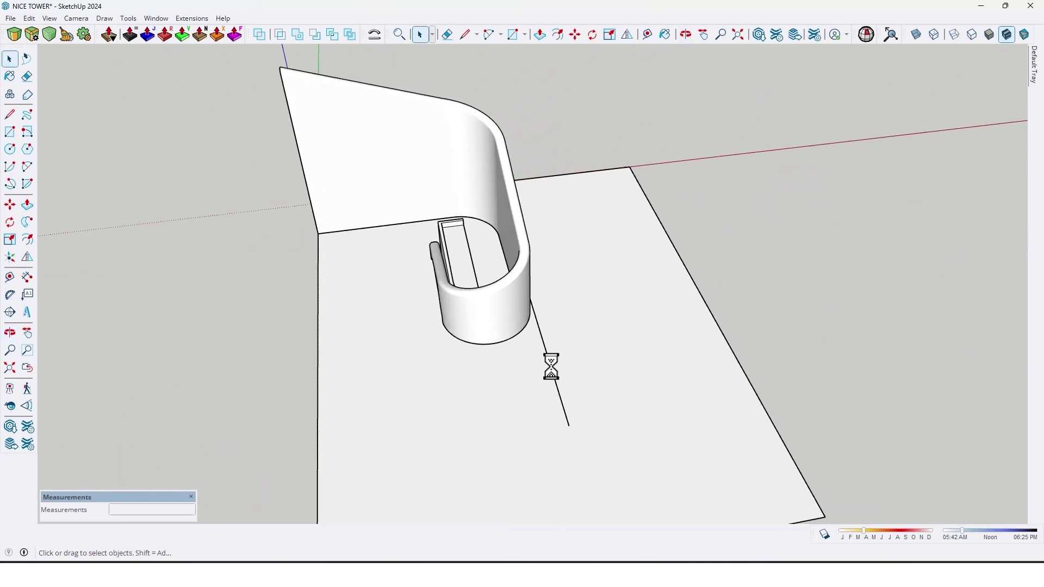
Select the offset floor line and display the JHS PowerBar toolbar.
left_click(551, 366)
middle_click_drag(552, 366, 587, 365)
right_click(394, 37)
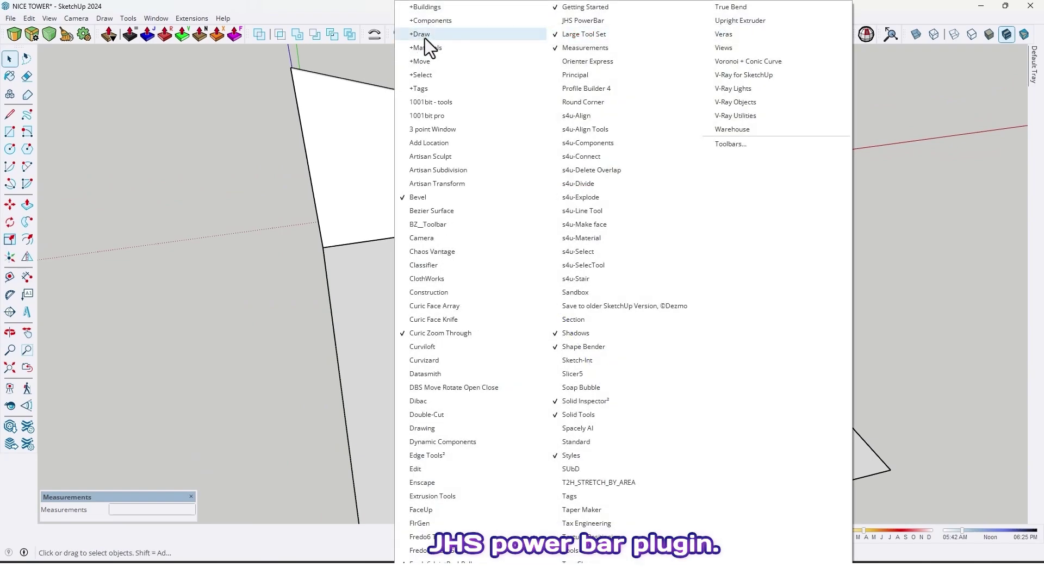
left_click(579, 22)
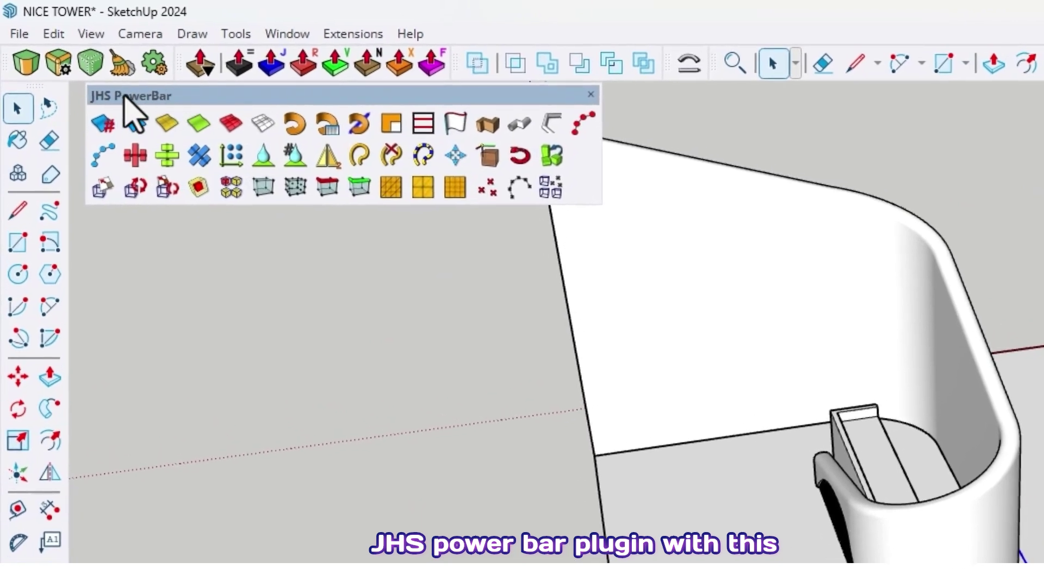
Extrude the offset floor line 350 cm upward into a back wall, then close the PowerBar.
left_click(453, 126)
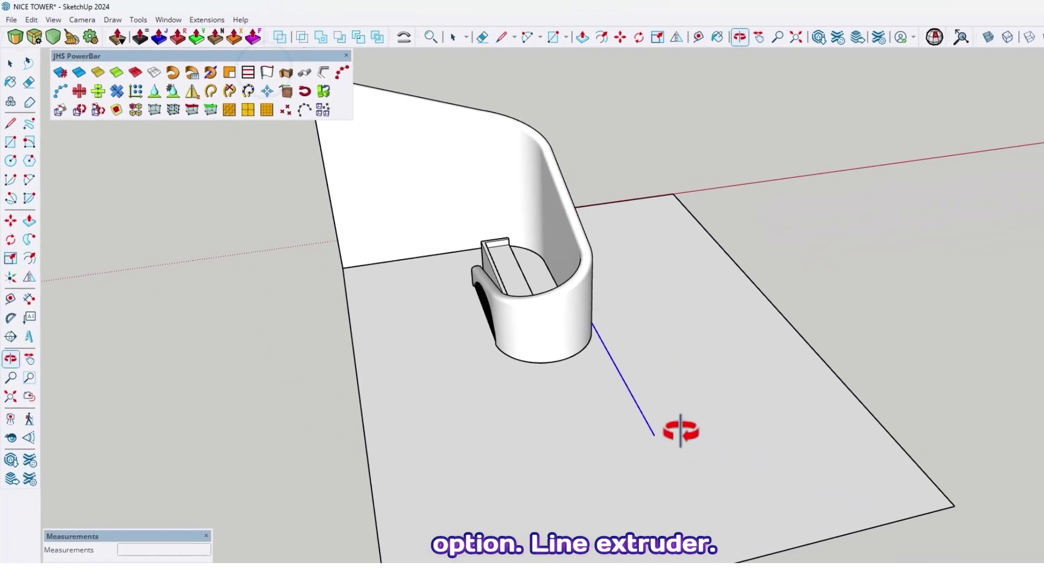
left_click(618, 400)
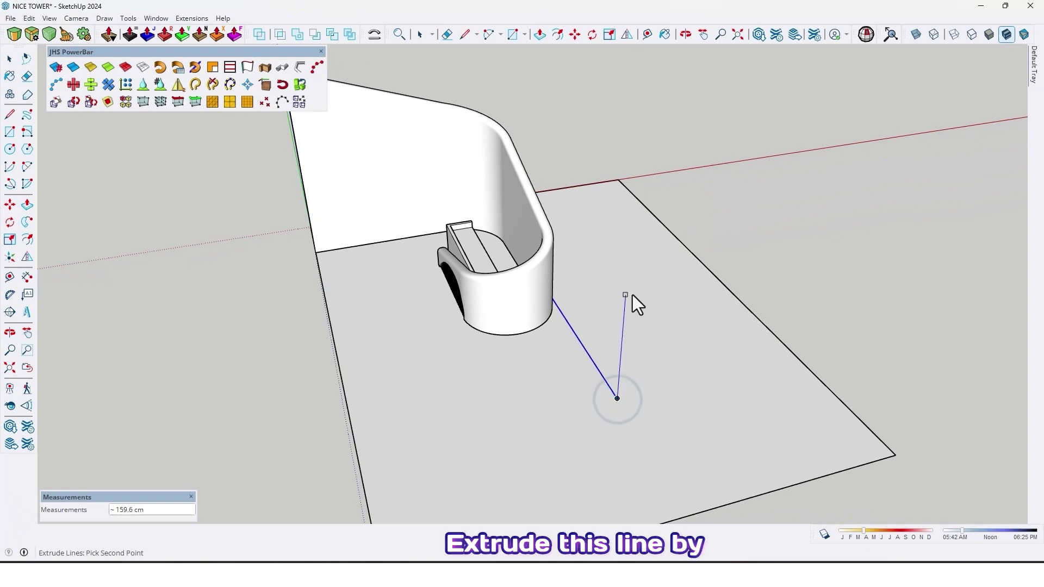
type("350")
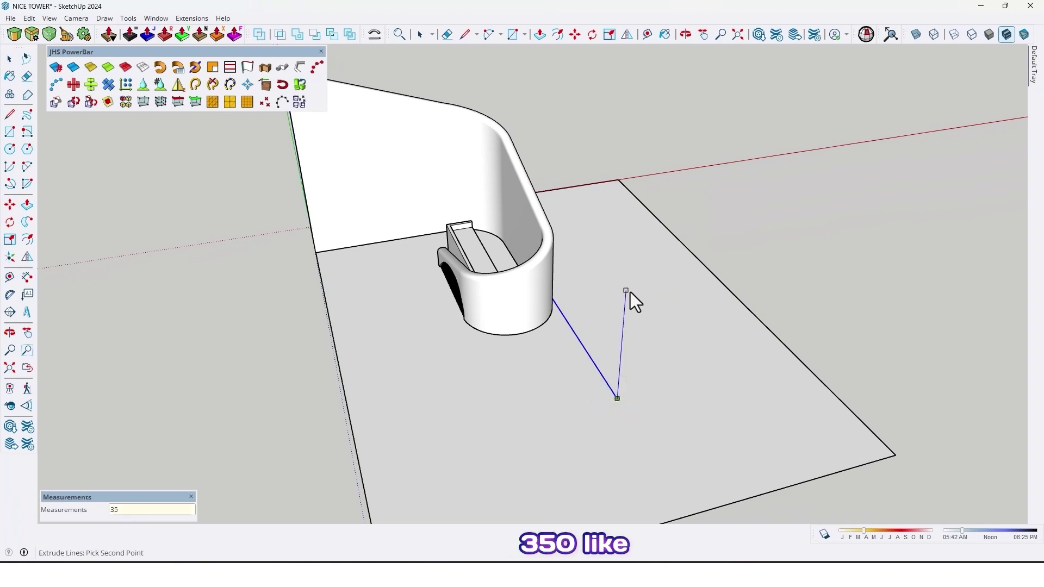
key("Return")
middle_click_drag(631, 292, 538, 190)
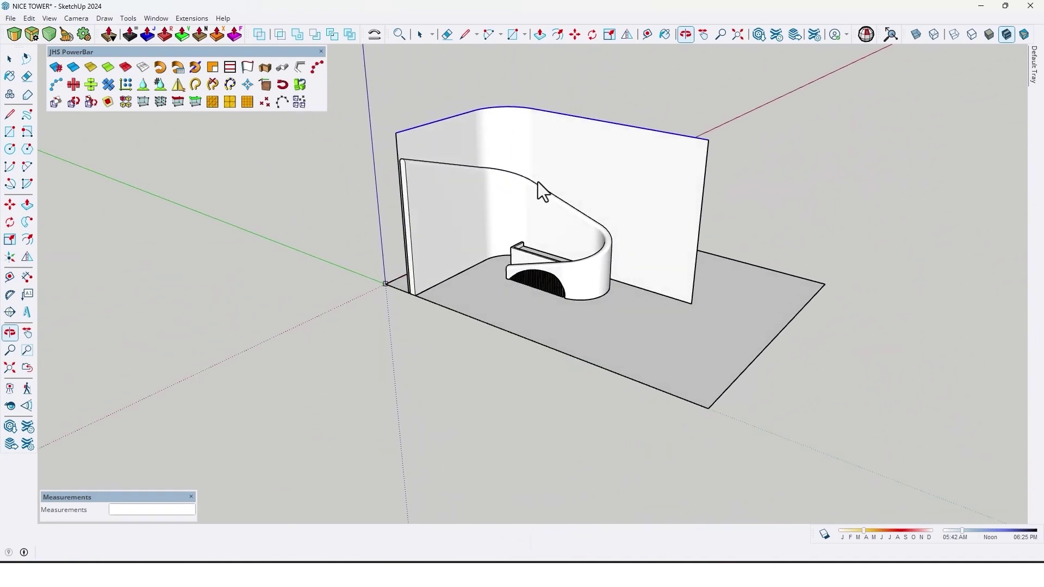
scroll(462, 201, "up", 5)
middle_click_drag(462, 201, 370, 148)
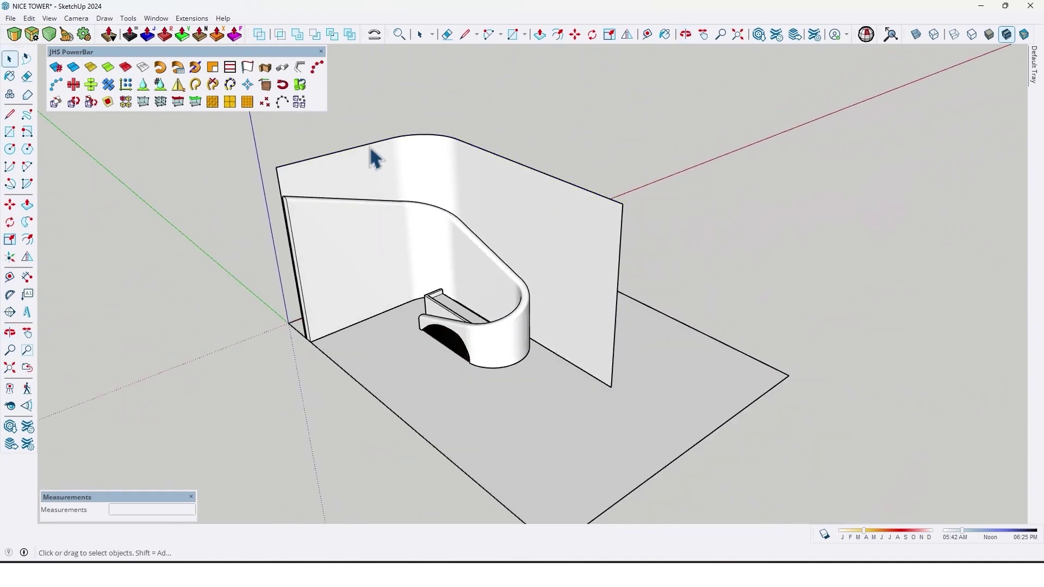
left_click(322, 51)
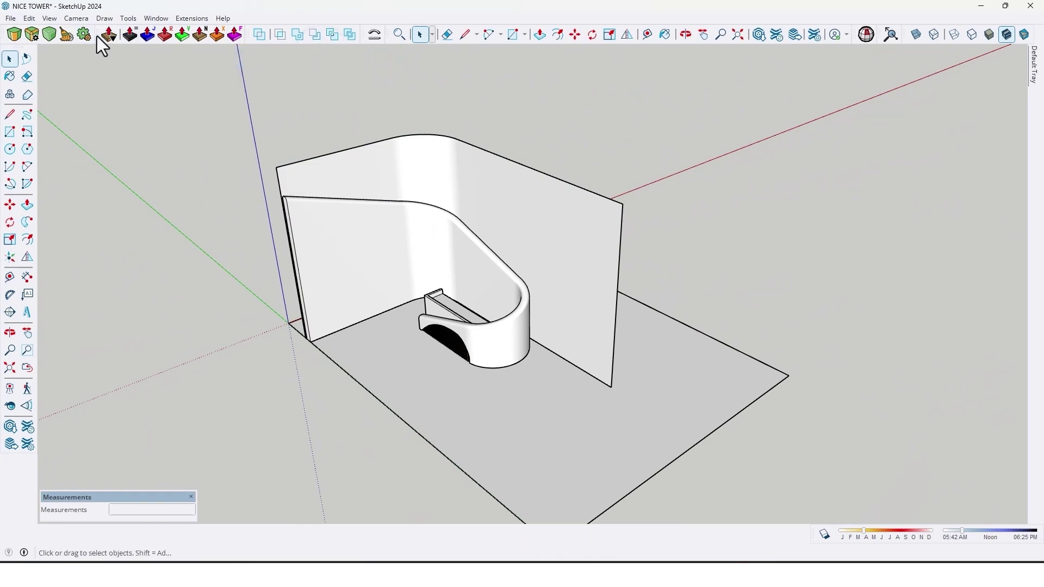
Thicken the curved back wall face by 8 cm using Fredo6 JointPushPull's Thicken.
left_click_drag(97, 36, 91, 109)
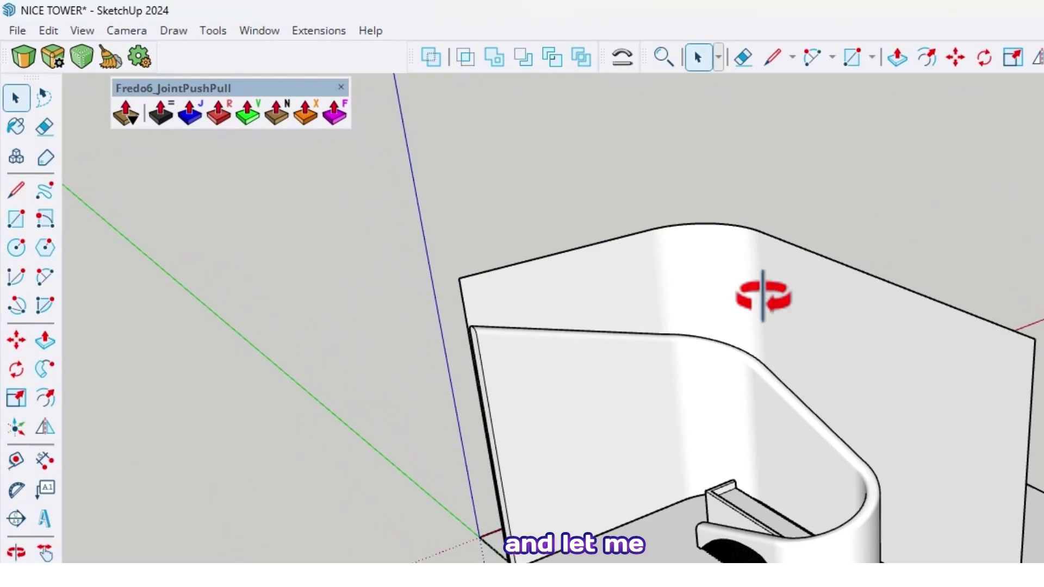
middle_click_drag(762, 296, 870, 299)
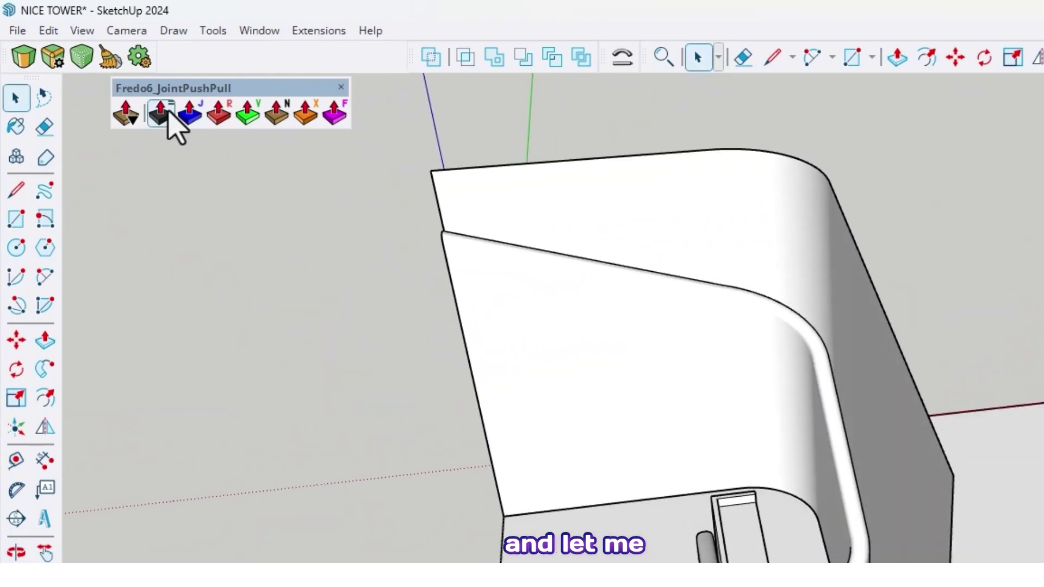
middle_click_drag(453, 225, 652, 373)
left_click(655, 374)
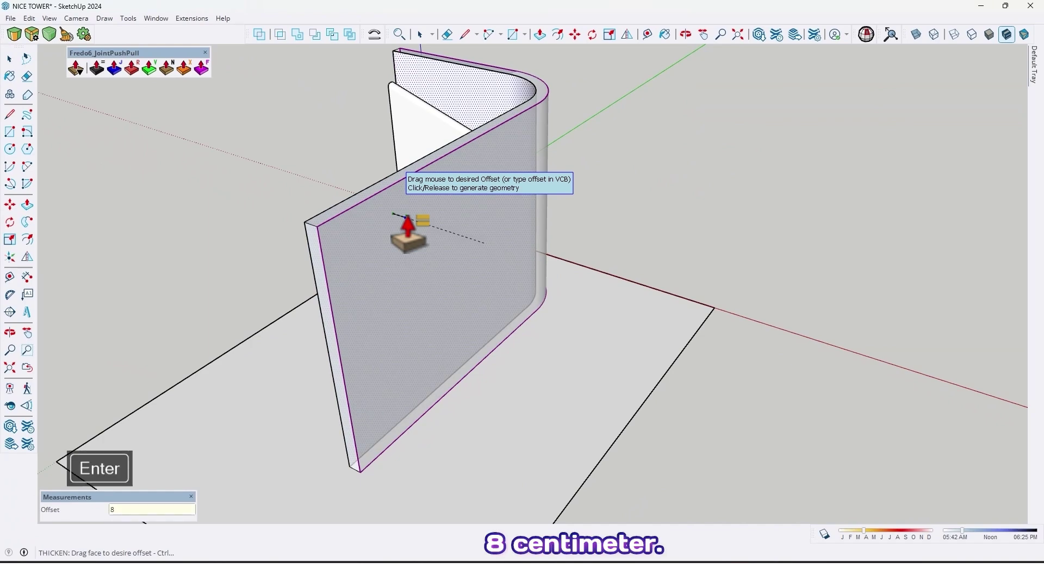
middle_click_drag(383, 251, 604, 193)
scroll(599, 184, "down", 3)
key("space")
Select the whole thickened back wall and make it a group.
left_click(591, 202)
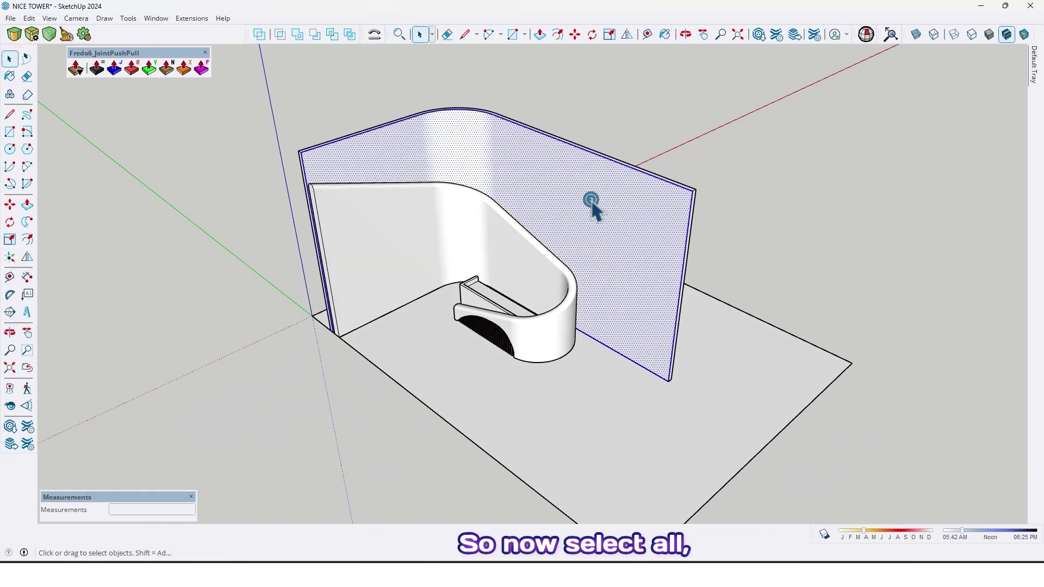
triple_click(592, 202)
right_click(589, 204)
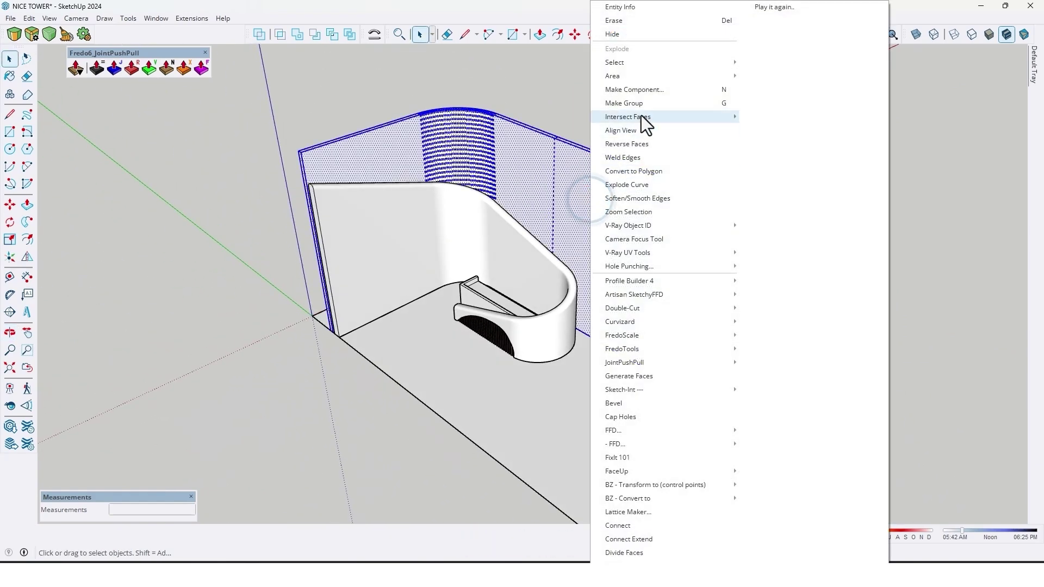
left_click(641, 106)
middle_click_drag(585, 151, 520, 156)
Unhide the walnut slat wall group.
key("shift+h")
scroll(636, 184, "up", 3)
middle_click_drag(642, 193, 506, 338)
scroll(540, 361, "up", 3)
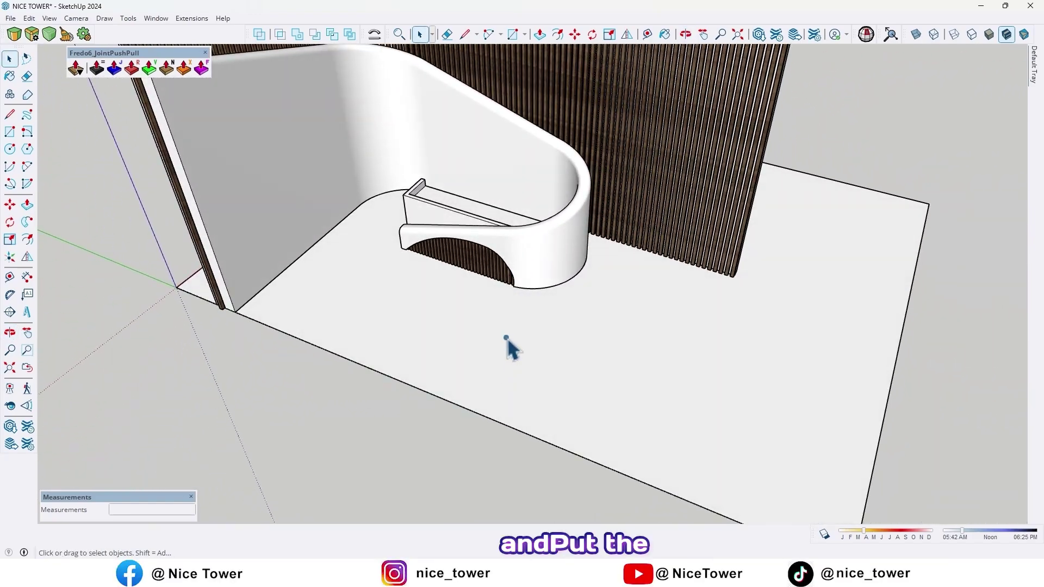
Paint the floor slab with a dark wood plank material.
key("b")
left_click(471, 337)
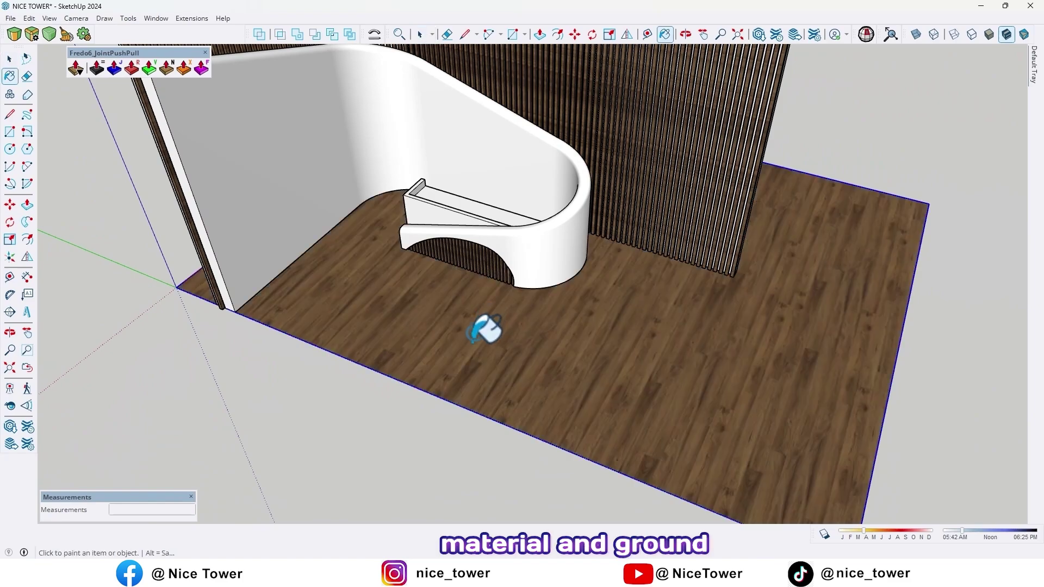
scroll(471, 341, "down", 2)
middle_click_drag(470, 338, 476, 321, "shift")
scroll(468, 291, "up", 6)
mouse_move(393, 319)
middle_mouse_down()
mouse_move(674, 250)
mouse_move(565, 210)
mouse_move(344, 163)
mouse_move(328, 249)
mouse_move(478, 200)
mouse_move(457, 440)
mouse_move(494, 375)
mouse_move(564, 165)
mouse_move(560, 258)
mouse_move(526, 252)
mouse_move(519, 297)
mouse_move(549, 342)
mouse_move(550, 254)
mouse_move(546, 285)
middle_mouse_up()
Place the office chair and computer behind the reception desk.
key("space")
left_click(559, 358)
scroll(561, 303, "up", 3)
scroll(537, 272, "down", 3)
scroll(546, 280, "up", 2)
scroll(546, 269, "up", 1)
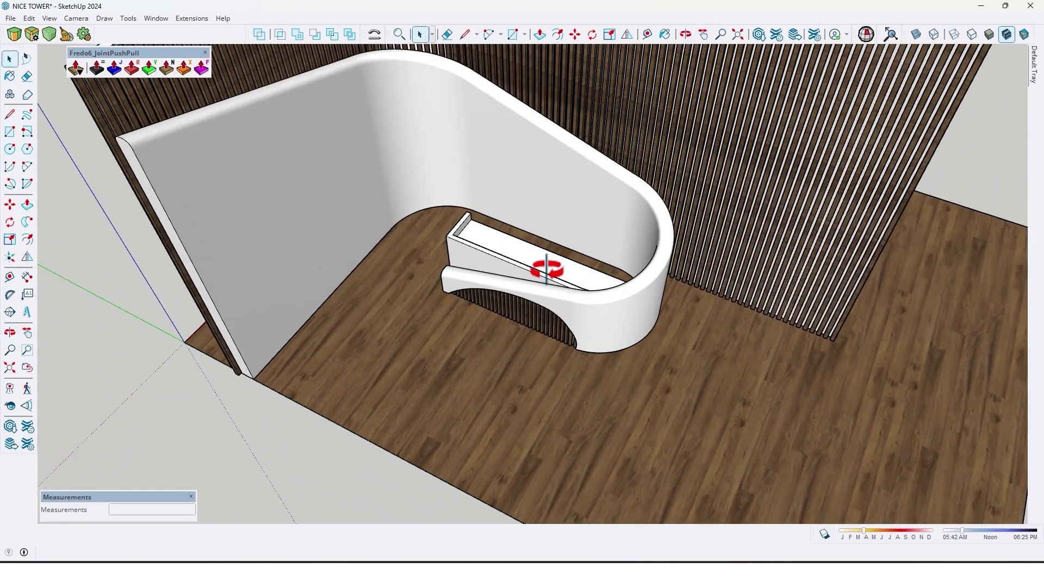
scroll(546, 269, "down", 3)
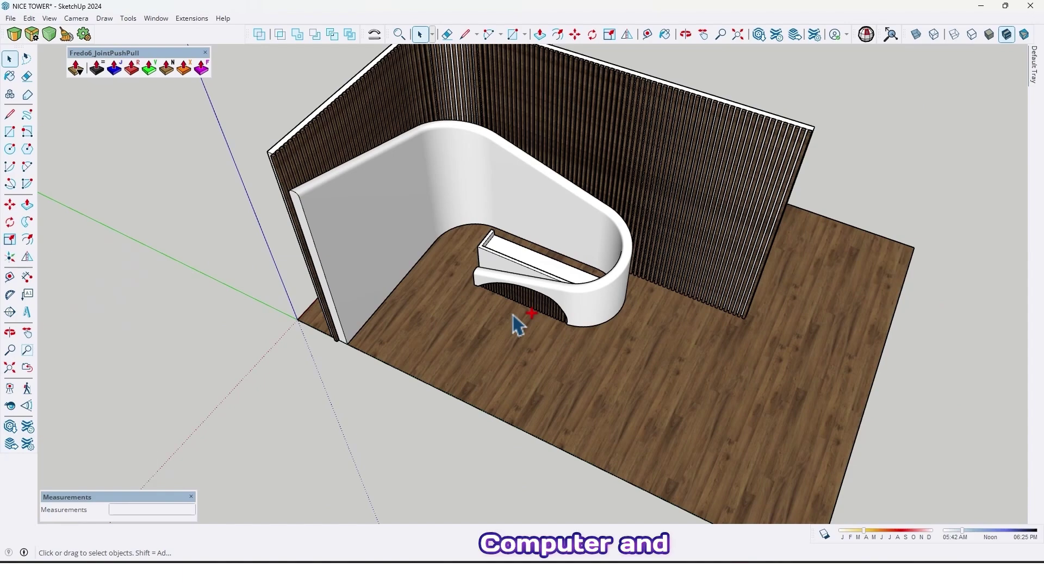
scroll(513, 315, "up", 5)
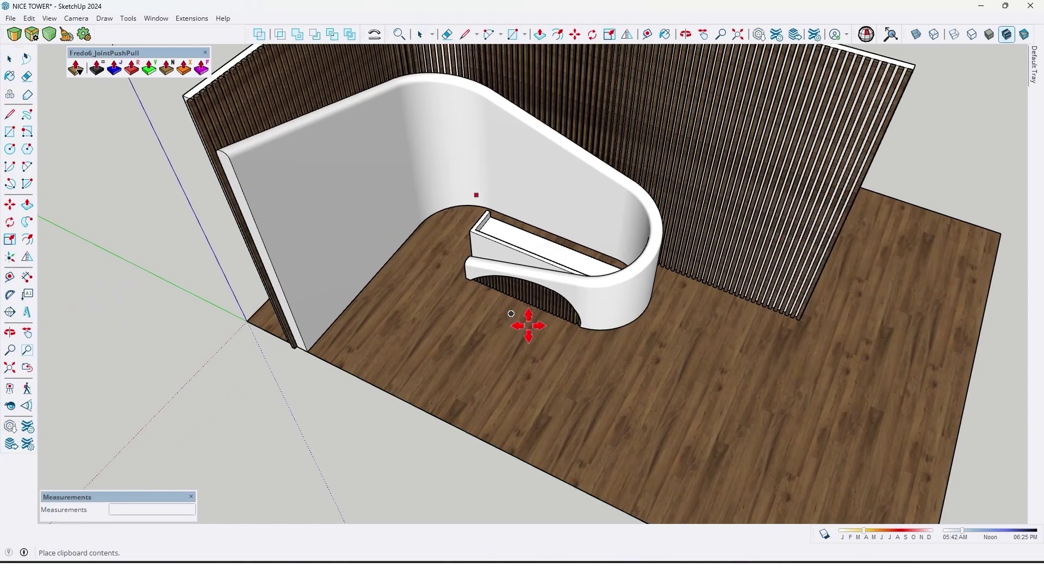
scroll(467, 280, "down", 5)
middle_click_drag(522, 366, 412, 253)
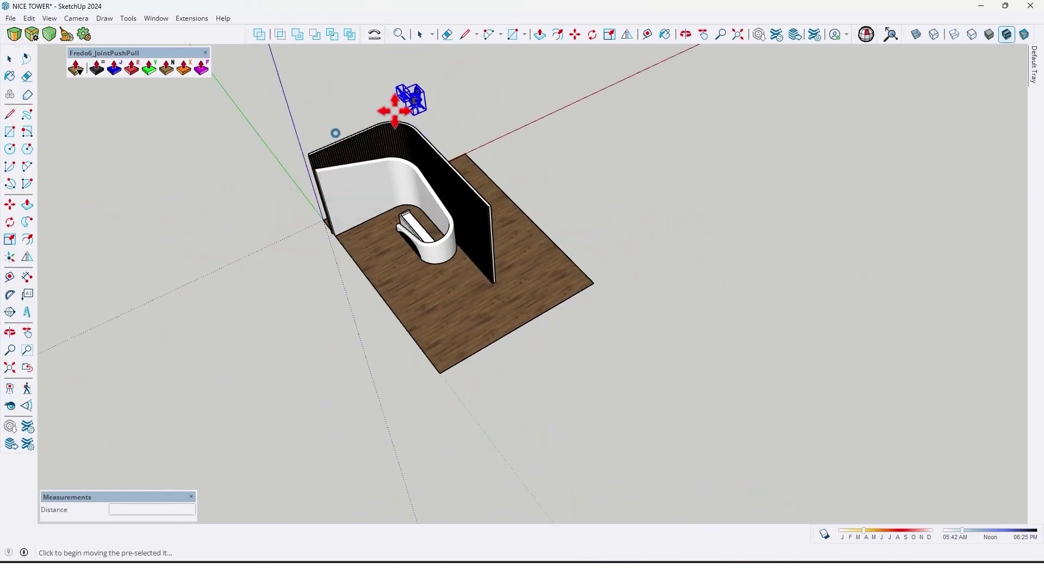
scroll(424, 106, "up", 5)
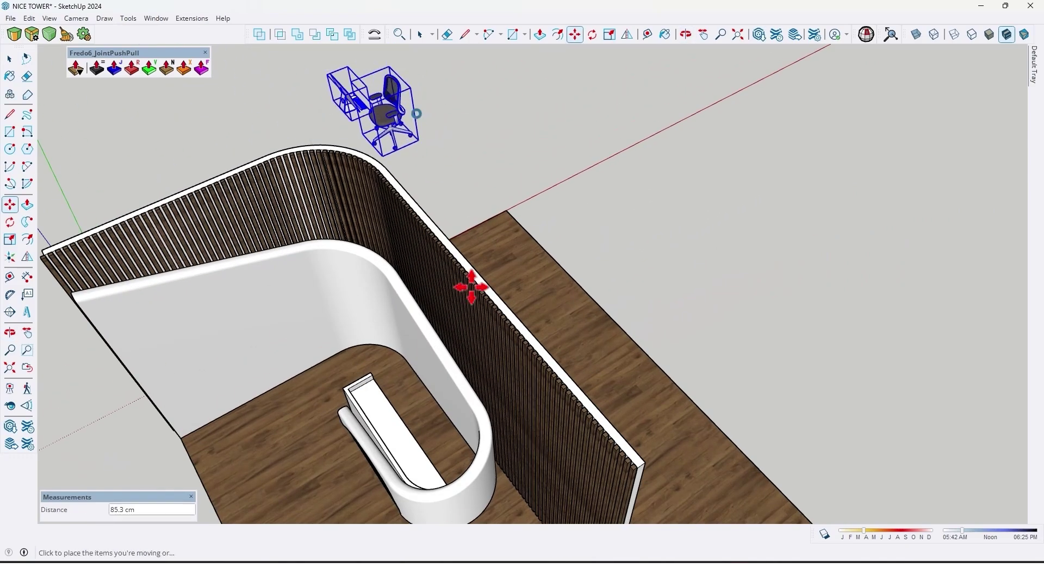
scroll(471, 288, "down", 5)
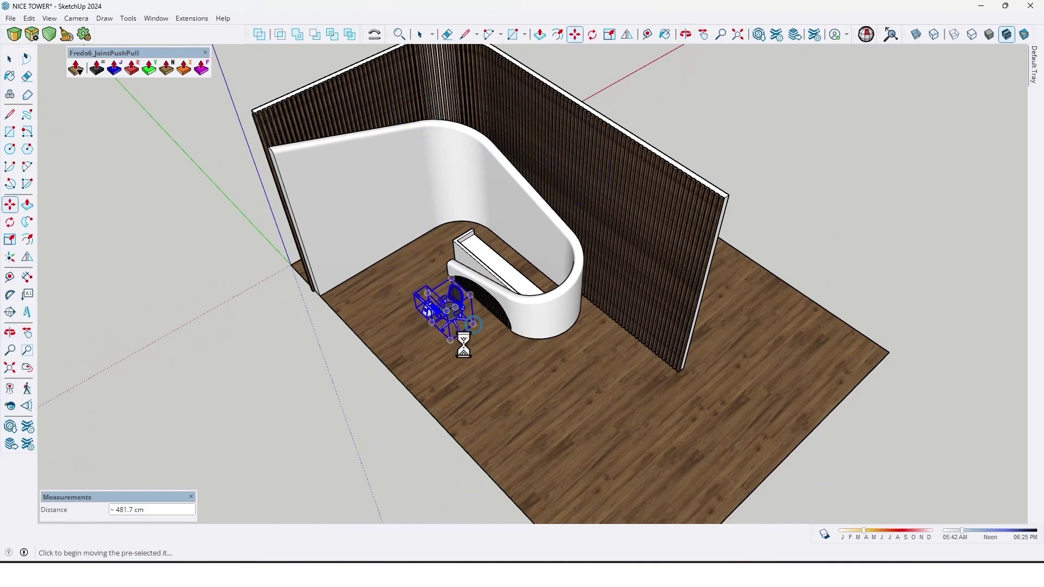
scroll(466, 318, "up", 1)
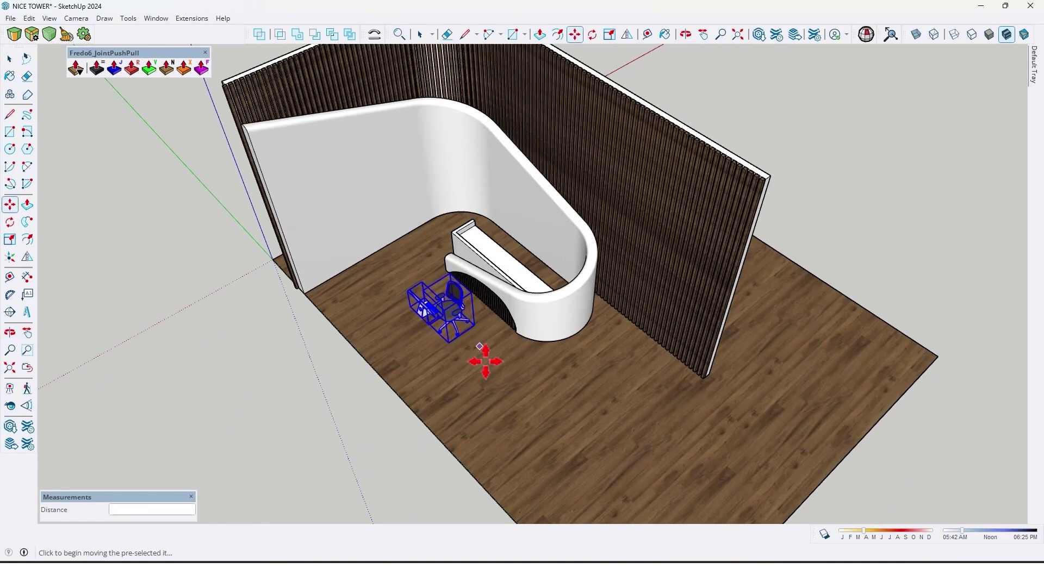
scroll(485, 361, "up", 3)
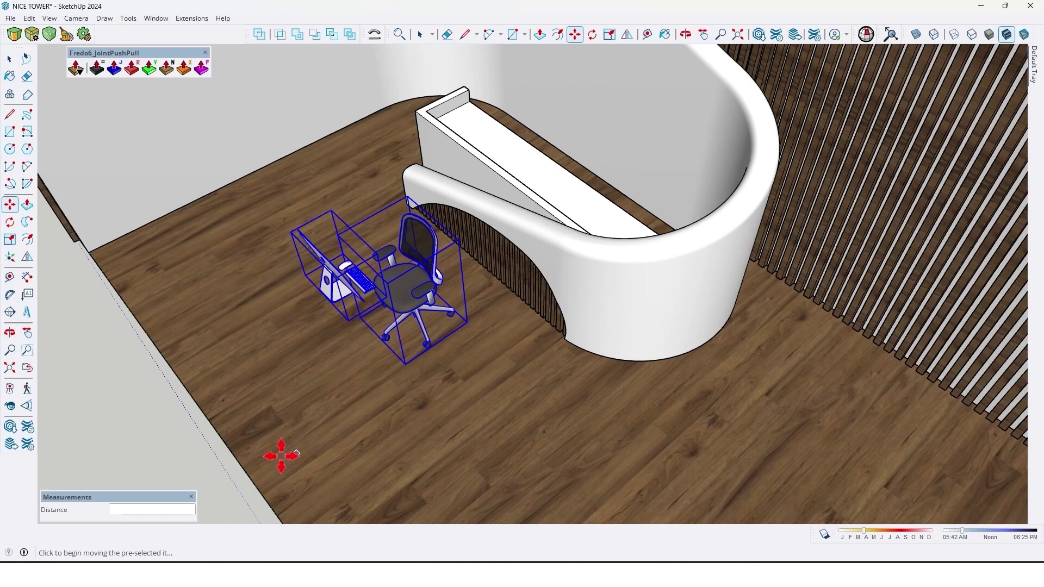
left_click(281, 455)
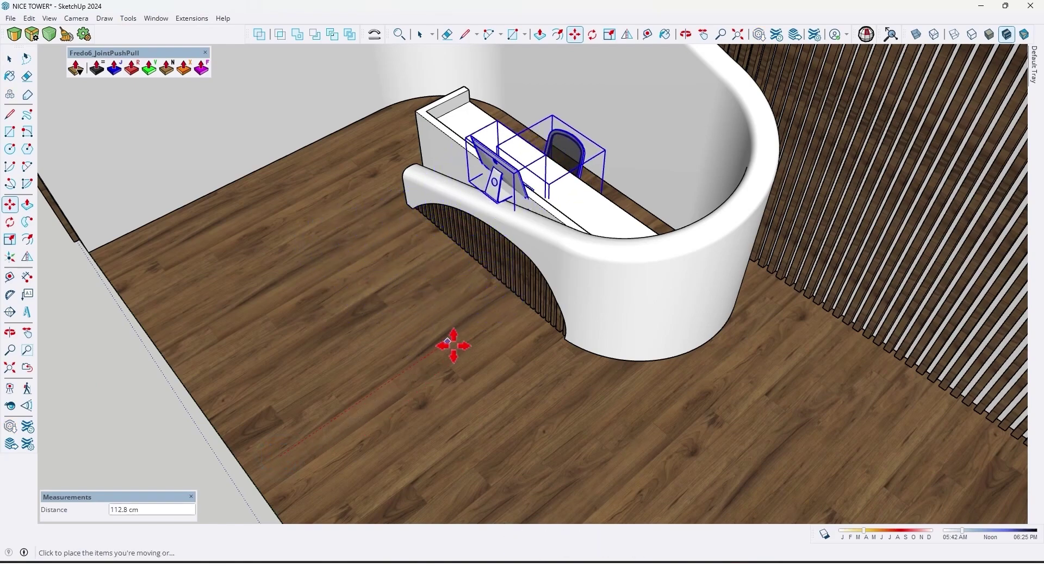
Move the computer straight up, locked to the blue axis, onto the desk top.
middle_click_drag(511, 314, 546, 248)
scroll(629, 259, "up", 2)
key("space")
scroll(459, 235, "up", 2)
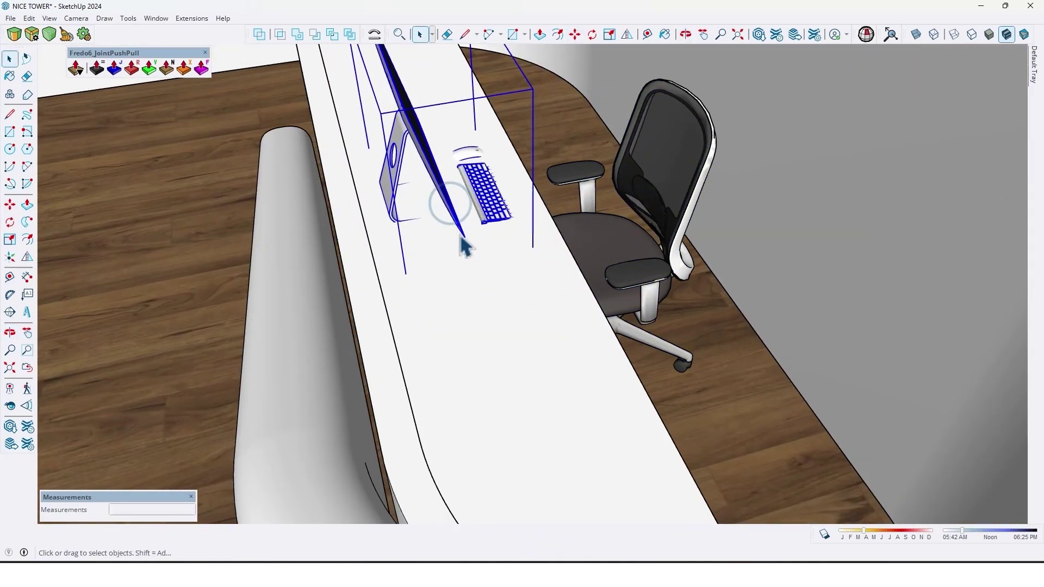
key("m")
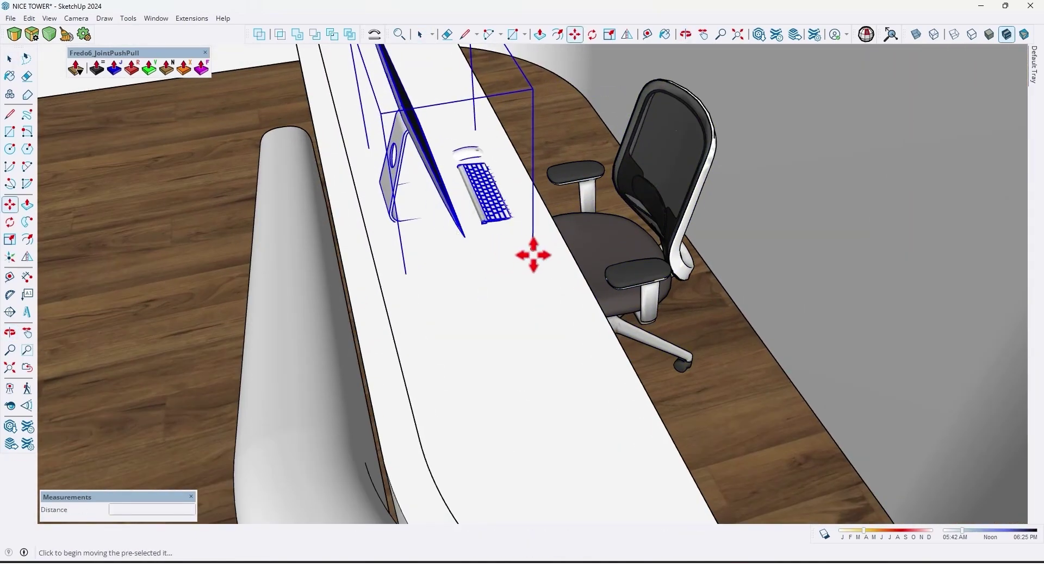
left_click(534, 252)
key("Up")
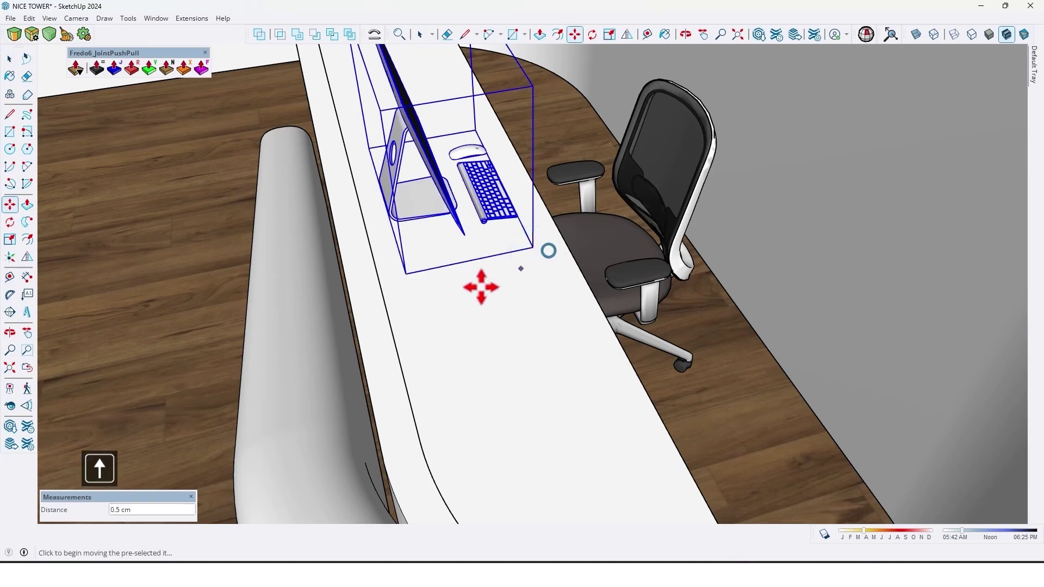
middle_click_drag(481, 287, 873, 373)
scroll(592, 340, "up", 2)
middle_click_drag(592, 340, 485, 252)
middle_click_drag(322, 341, 578, 226)
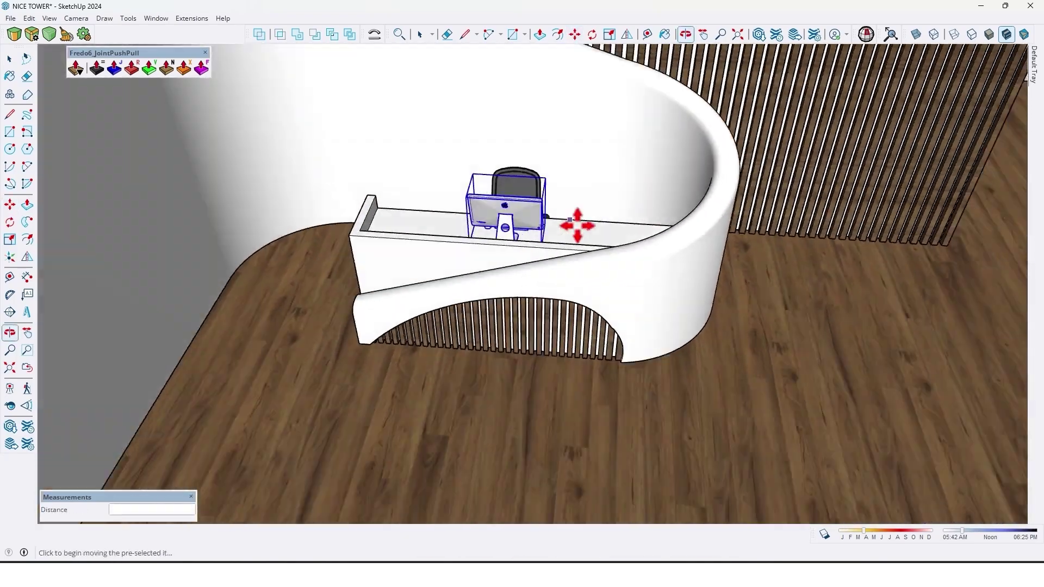
scroll(508, 226, "down", 4)
middle_click_drag(508, 226, 429, 203)
scroll(472, 263, "down", 3)
key("space")
left_click(893, 187)
scroll(405, 265, "up", 6)
scroll(441, 179, "down", 3)
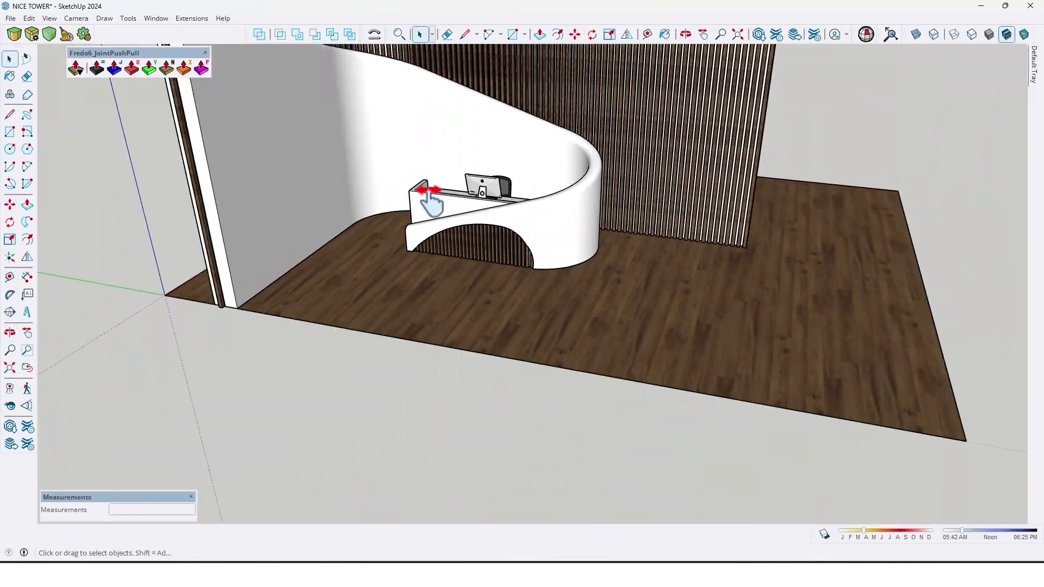
left_click_drag(506, 436, 475, 298)
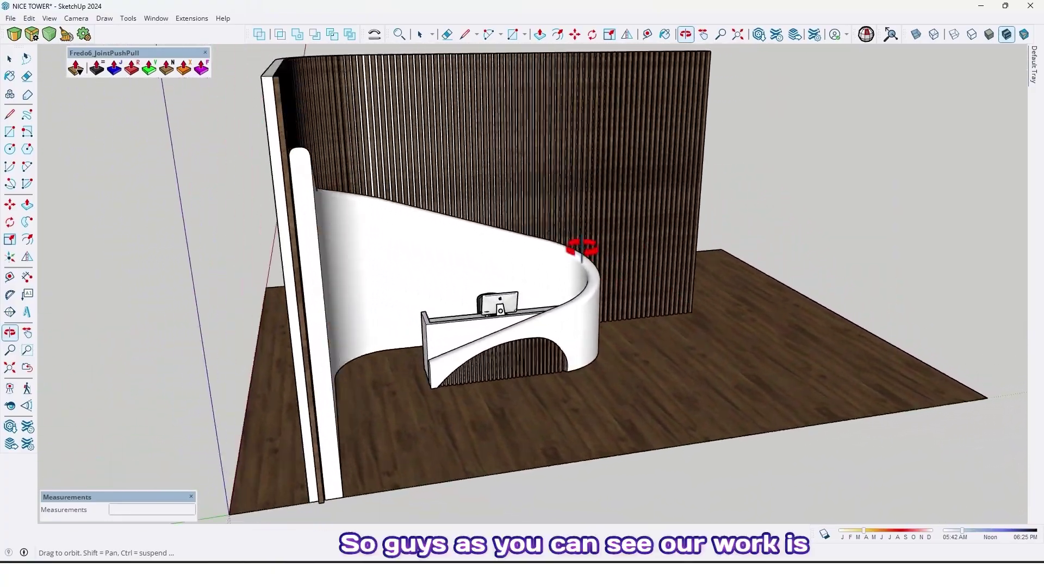
middle_click_drag(581, 249, 404, 277)
scroll(529, 224, "up", 4)
middle_click_drag(529, 221, 583, 388, "shift")
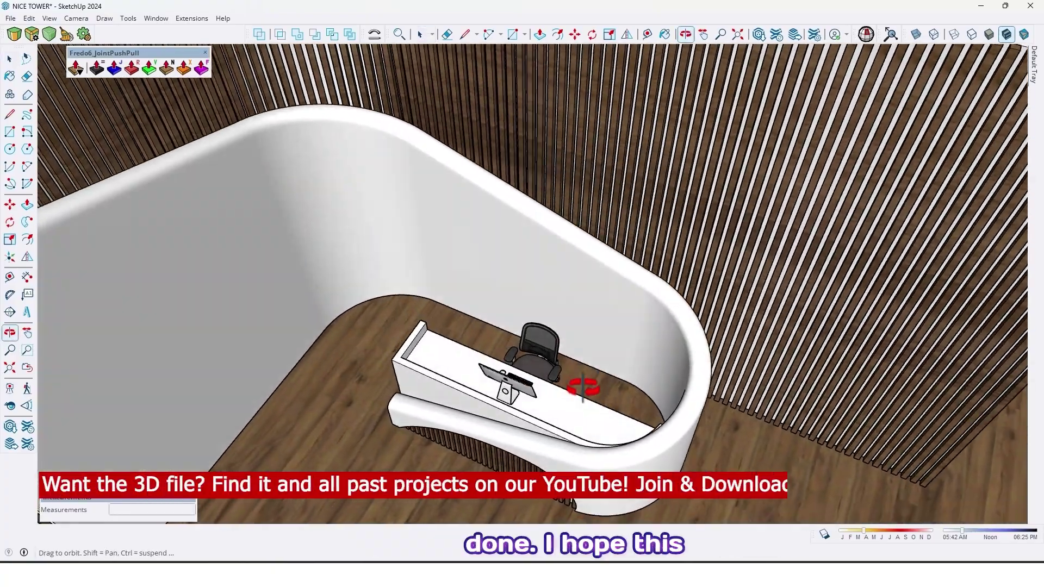
scroll(583, 387, "down", 6)
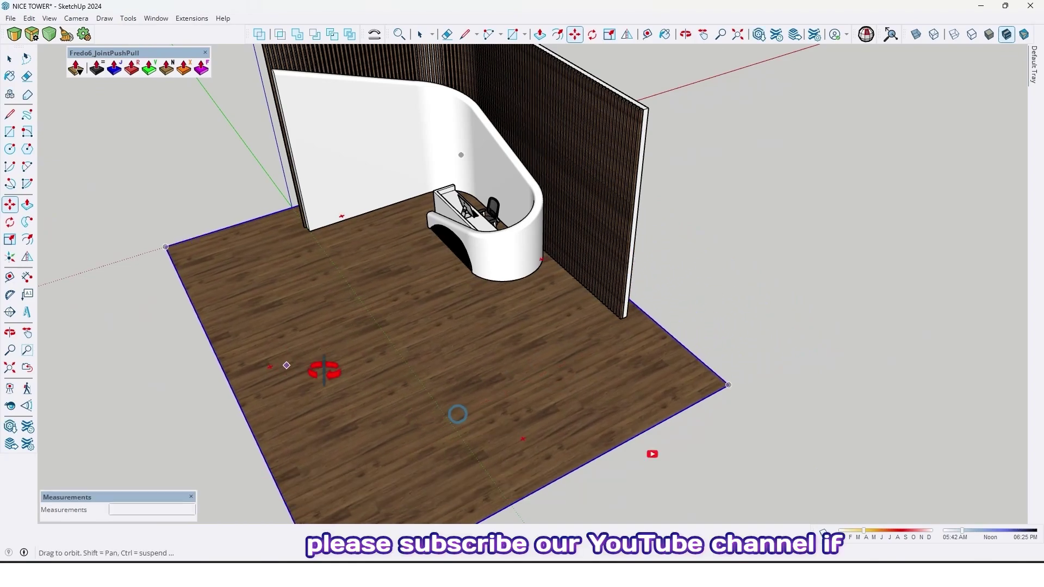
middle_click_drag(324, 371, 462, 416)
key("space")
left_click(780, 205)
scroll(335, 291, "up", 4)
middle_click_drag(335, 291, 375, 71)
middle_click_drag(375, 70, 674, 271, "shift")
key("space")
scroll(361, 190, "down", 5)
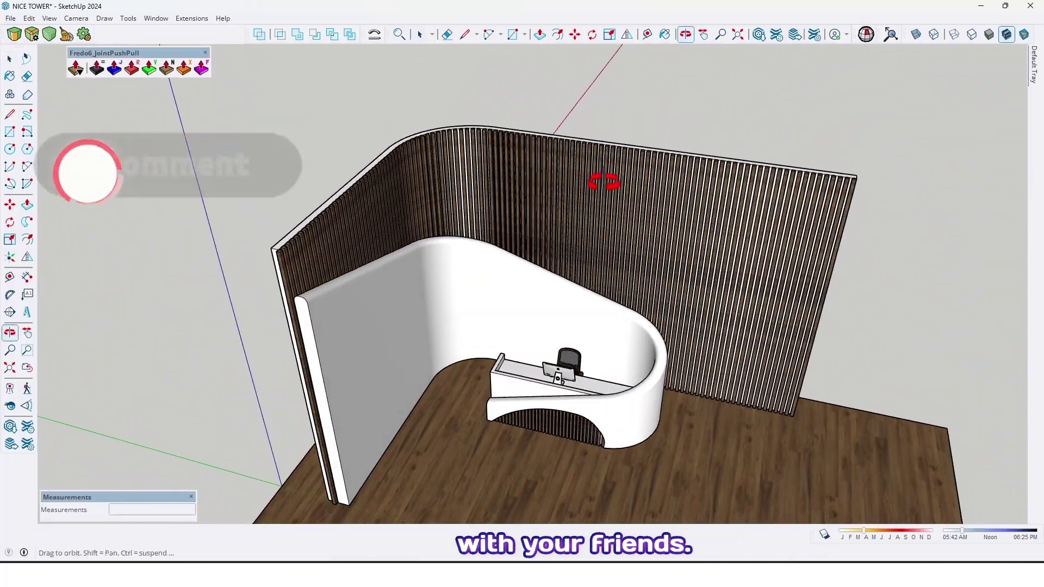
scroll(587, 275, "up", 5)
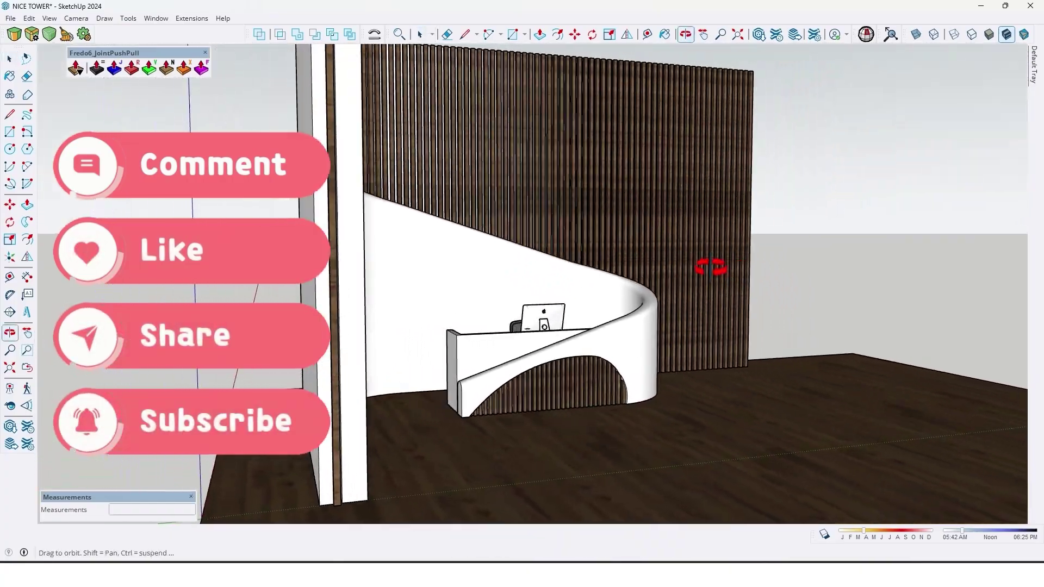